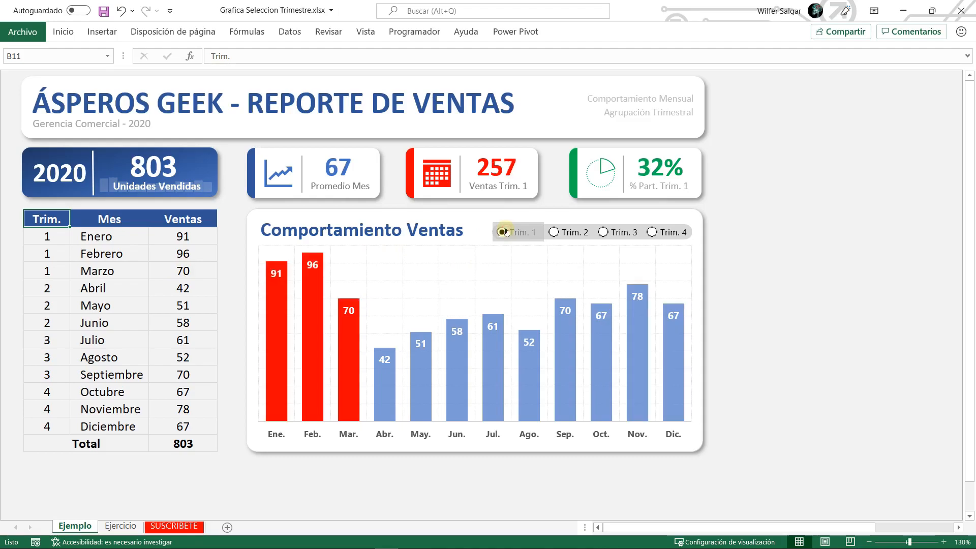
Switch the quarter selector repeatedly among Trim. 1 to Trim. 4 to examine how the chart highlighting and summary cards respond.
click(560, 234)
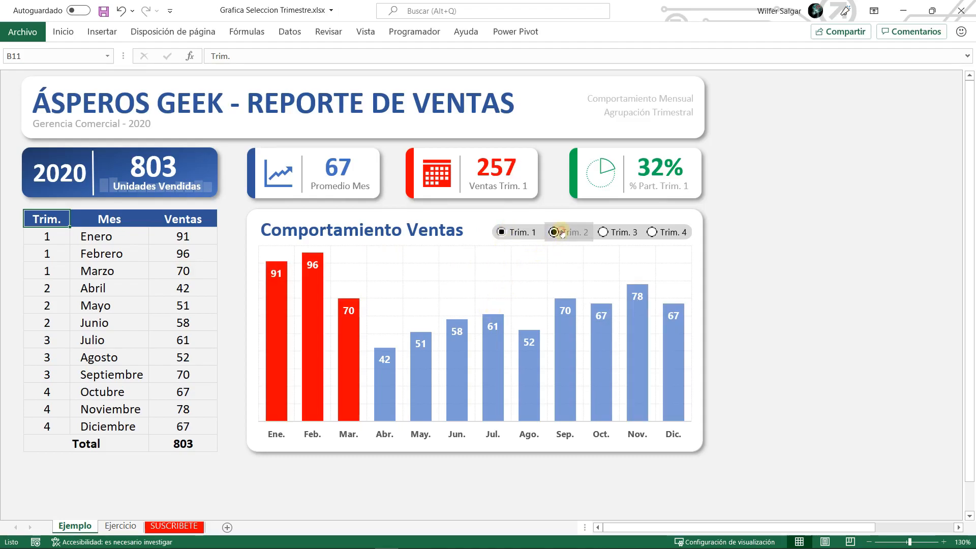
click(605, 233)
click(652, 232)
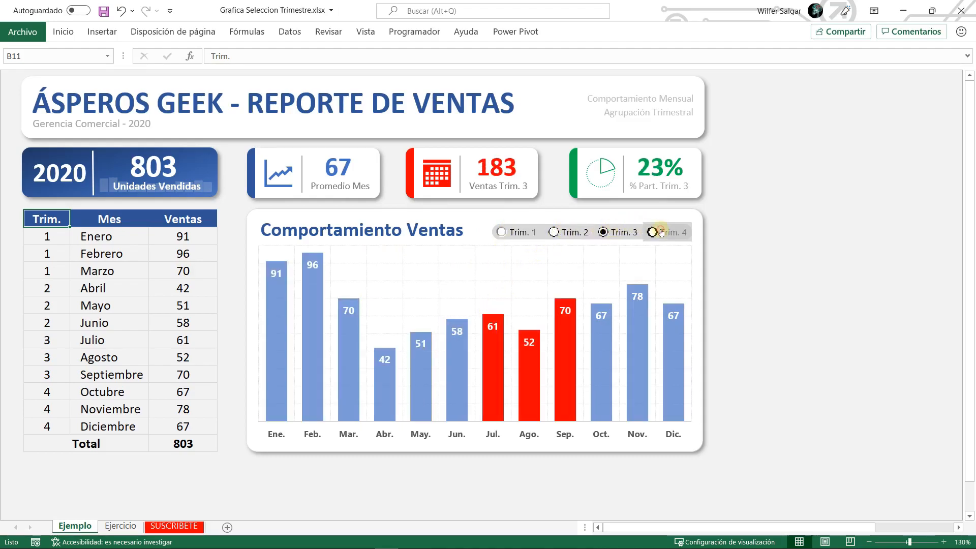
click(538, 232)
click(554, 232)
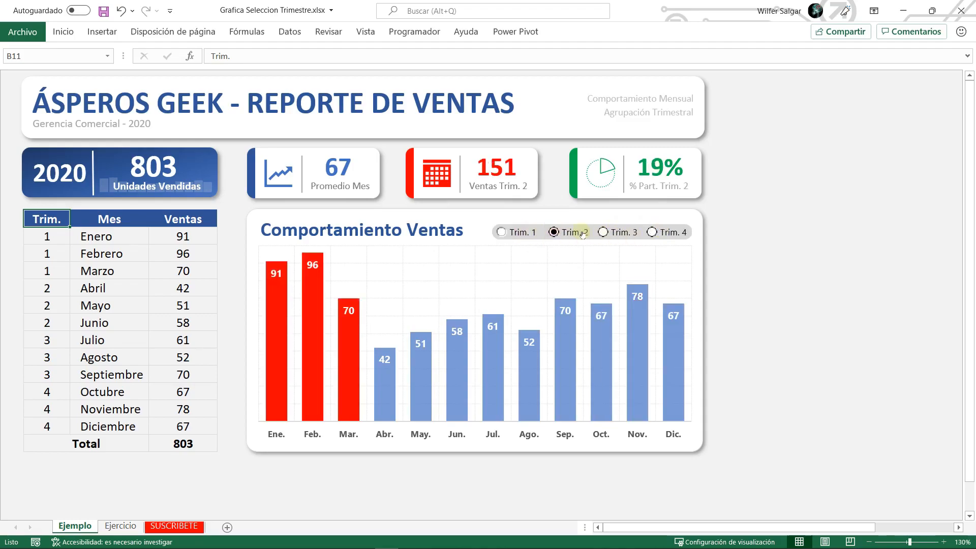
click(613, 233)
click(664, 232)
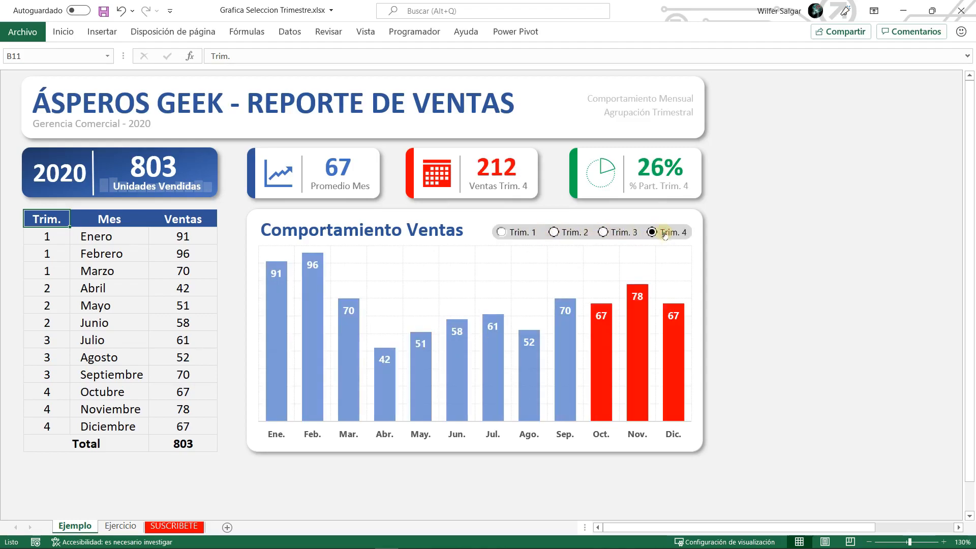
click(524, 233)
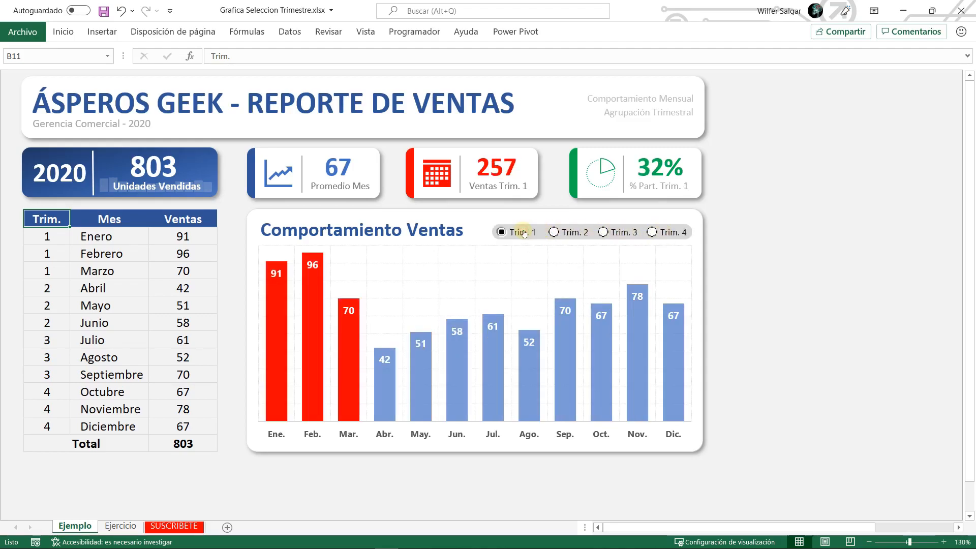
click(554, 233)
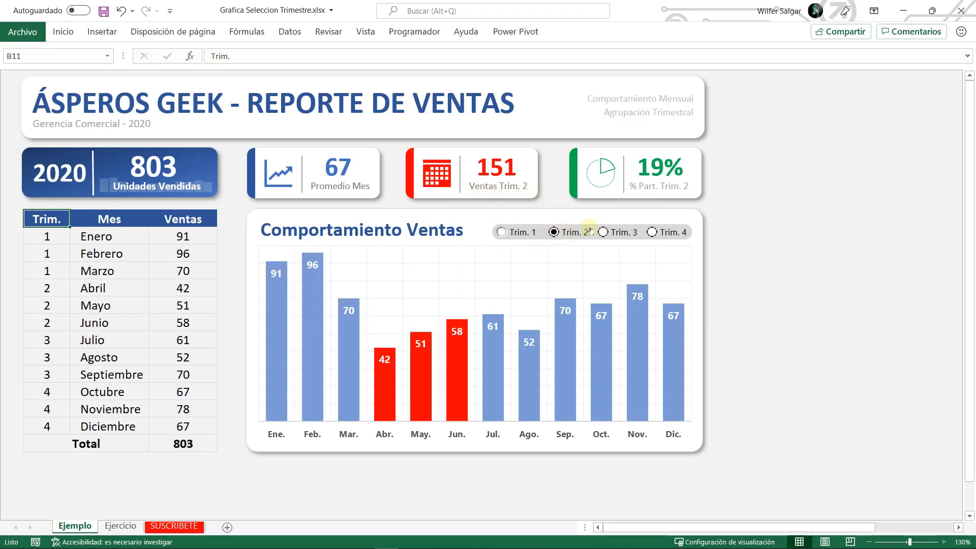
click(612, 235)
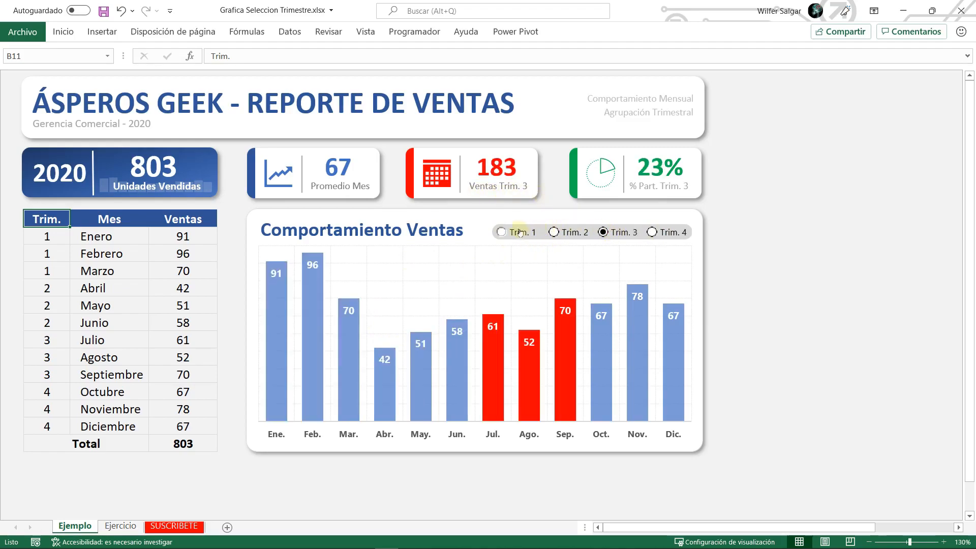
click(668, 233)
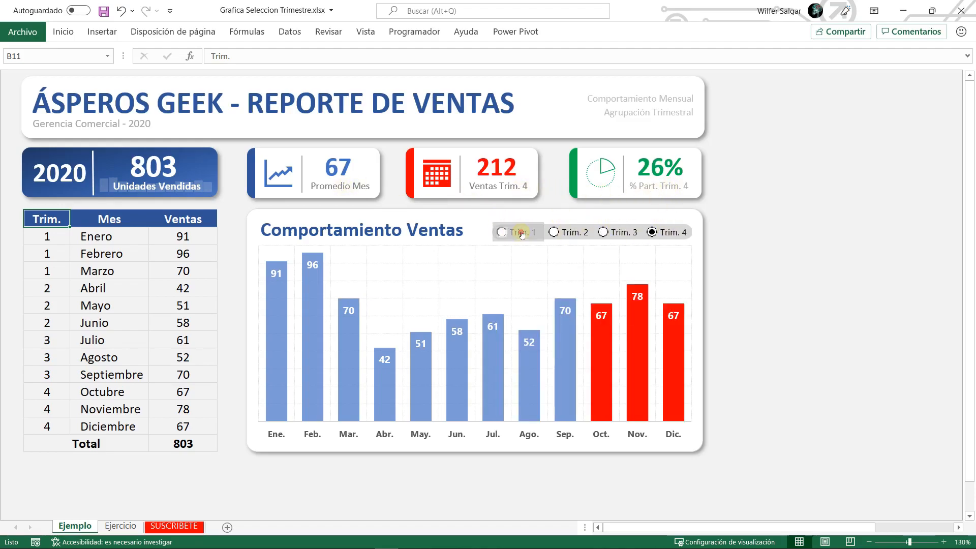
click(519, 233)
click(577, 234)
click(620, 234)
click(672, 234)
click(516, 233)
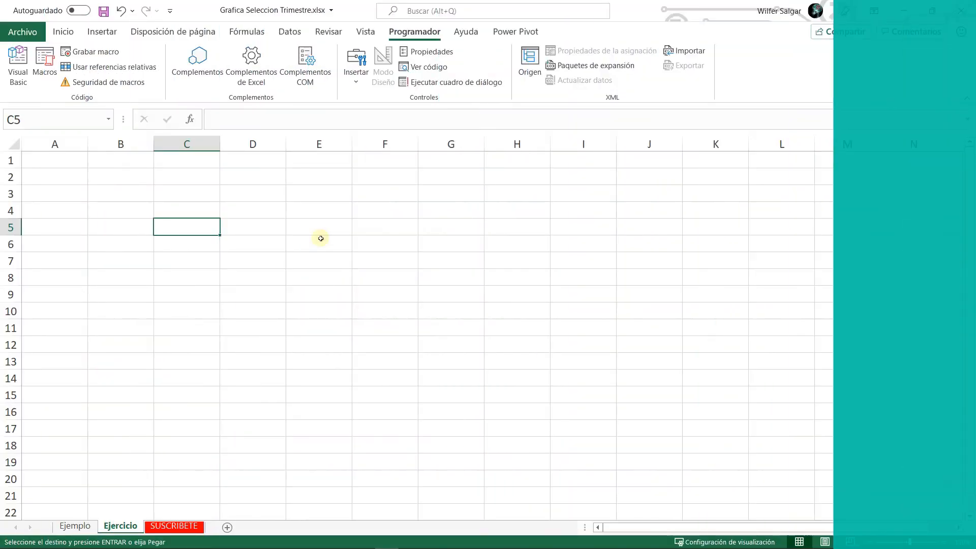
Paste the copied month list as values starting at C5 of the Ejercicio sheet and make the Mes header bold.
key(ctrl+alt+v)
key(Return)
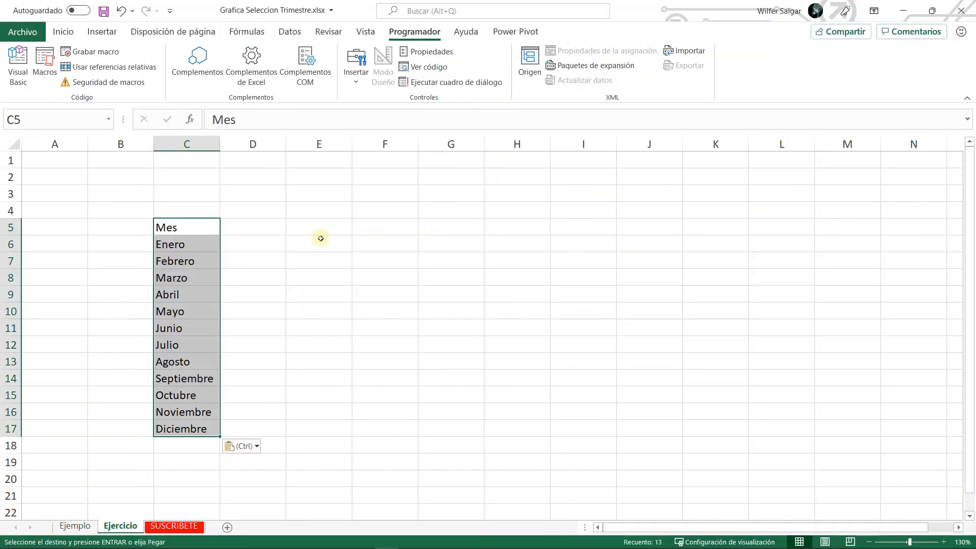
key(Right)
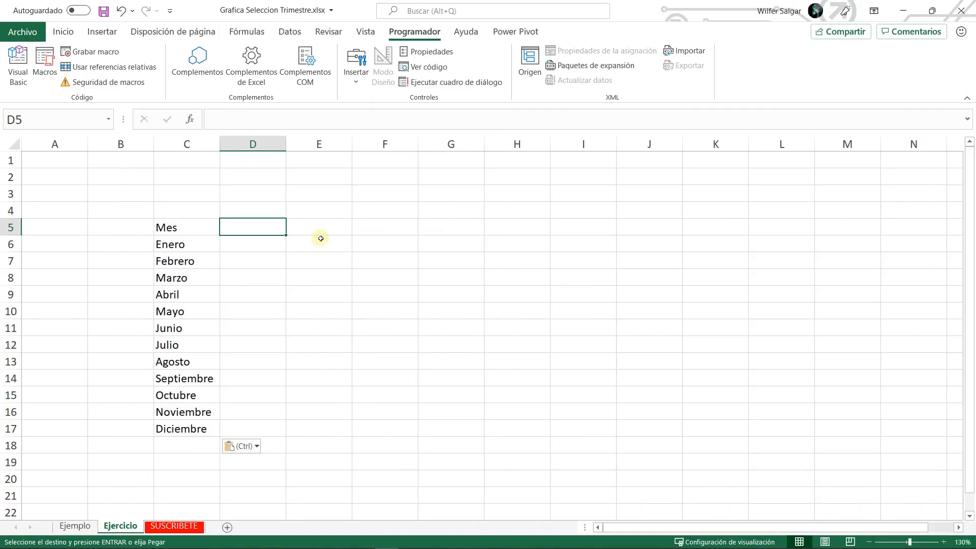
key(Left)
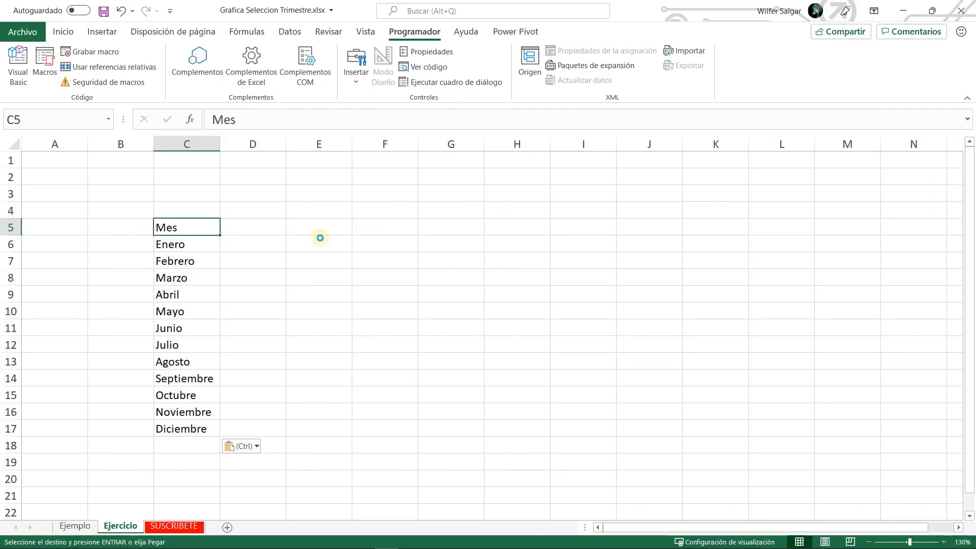
key(ctrl+n)
key(Down)
key(ctrl+shift+Down)
key(Up)
key(Right)
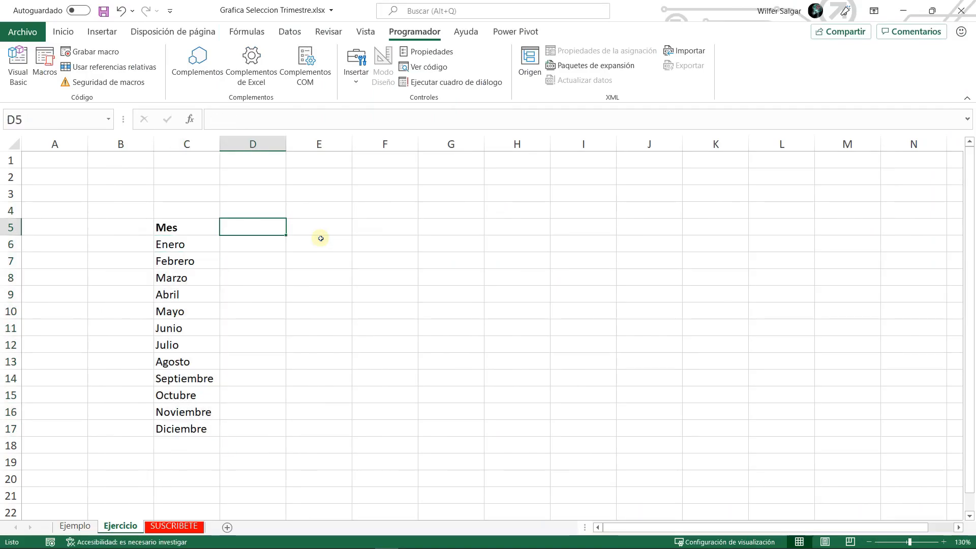
Enter the header "Ventas" in cell D5, beside the Mes header.
text(Venta)
key(Return)
key(Up)
key(F2)
text(s)
key(Return)
Enter the formula =ALEATORIO.ENTRE(45;100) in D6 to generate a random sales figure for Enero.
text(=ale)
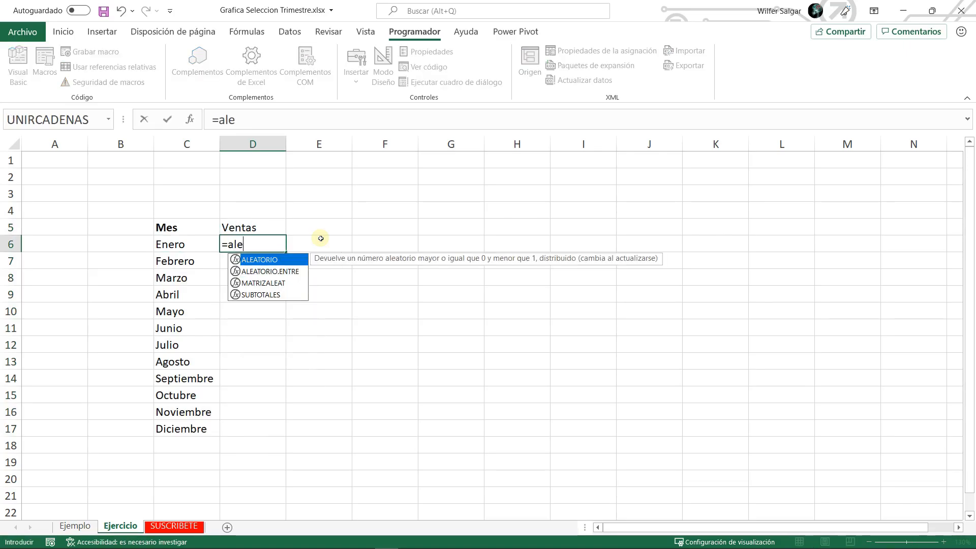
key(Down)
key(Tab)
text(45;100)
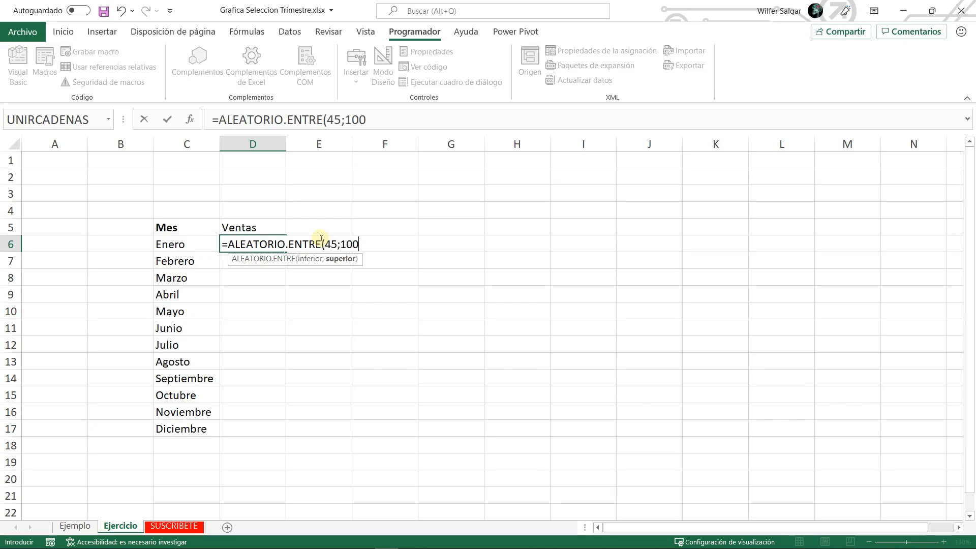
text())
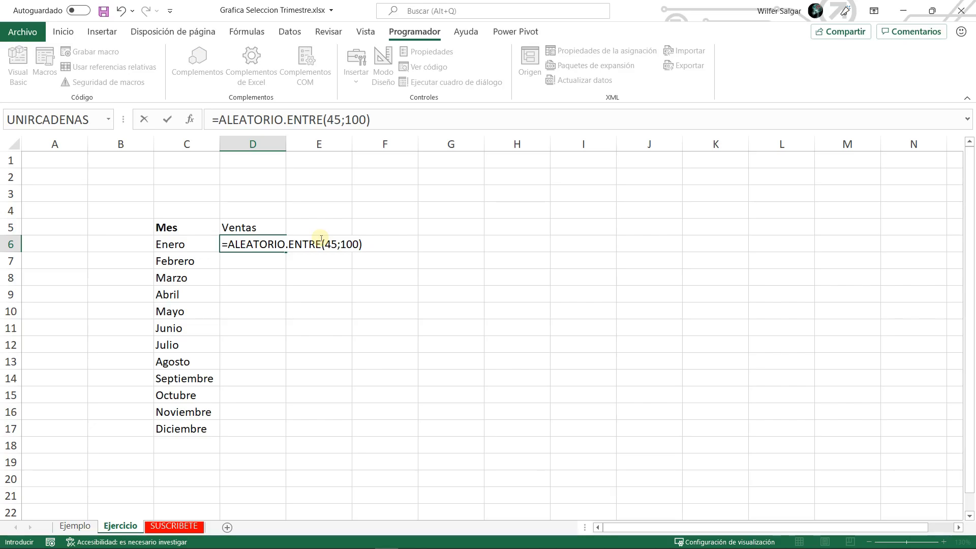
key(Return)
Copy the D6 random-number formula down through D17 for all remaining months and make the Ventas header bold.
key(Up)
key(ctrl+c)
key(Left)
key(ctrl+Down)
key(Right)
key(ctrl+shift+Up)
key(ctrl+v)
key(Escape)
key(ctrl+Up)
key(ctrl+n)
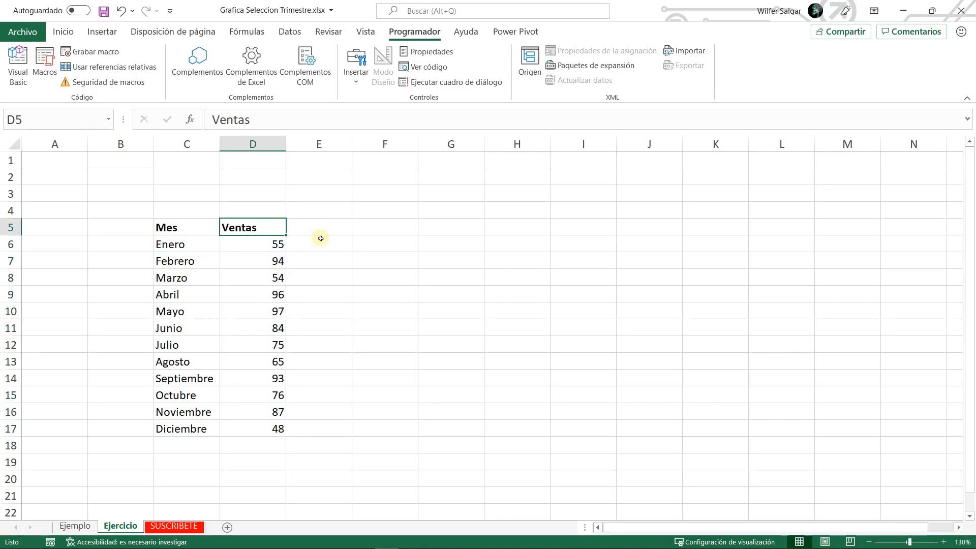
View the Ejemplo sheet and cycle its quarter selector to examine how the months of each quarter are highlighted.
key(ctrl+Page_Up)
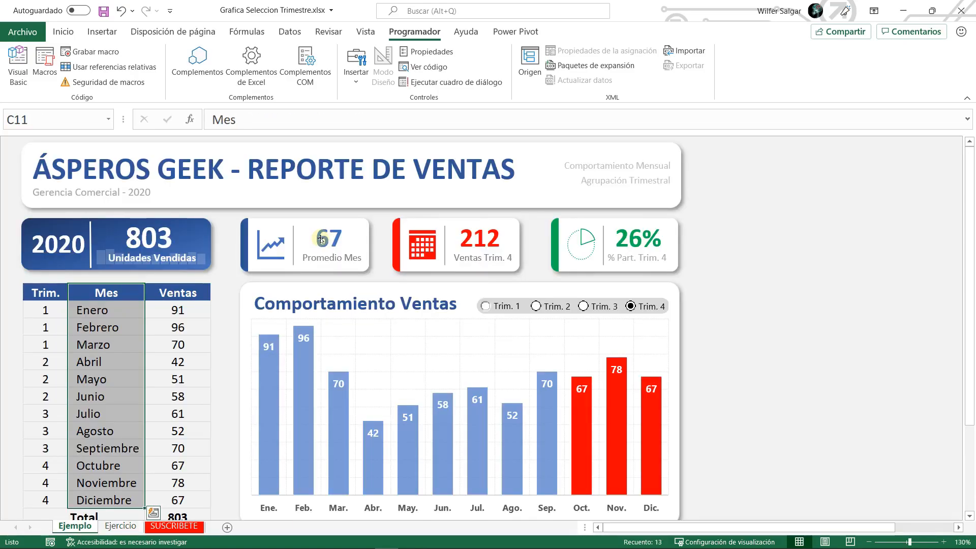
key(Right)
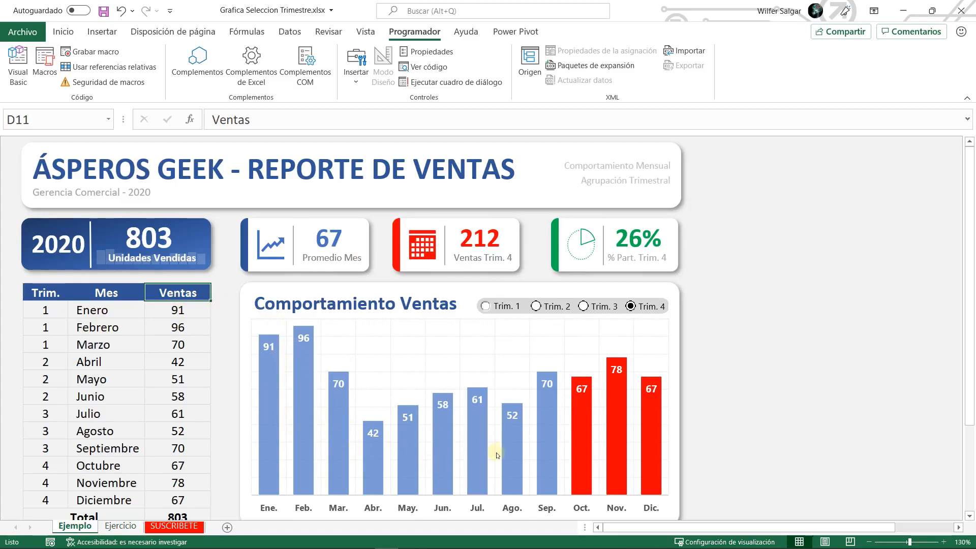
click(496, 308)
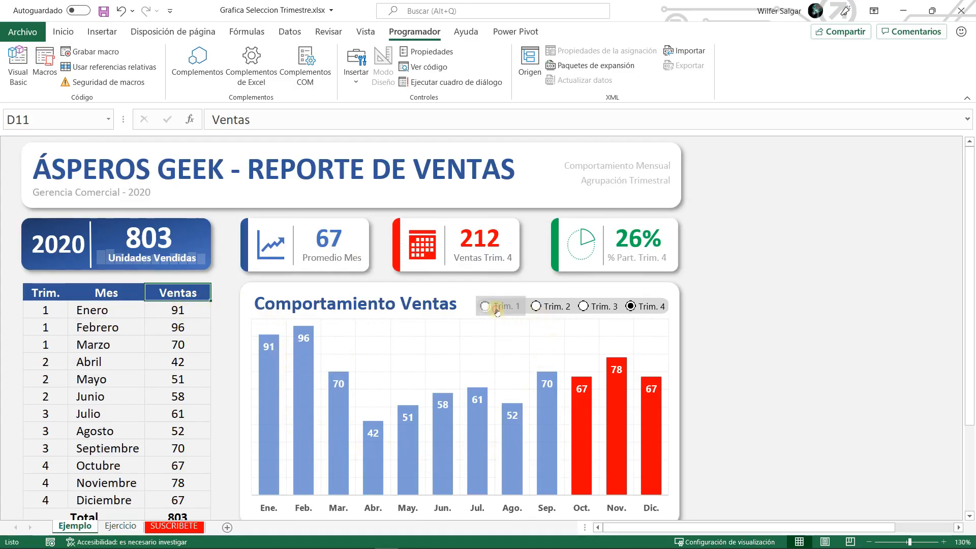
click(564, 307)
click(596, 306)
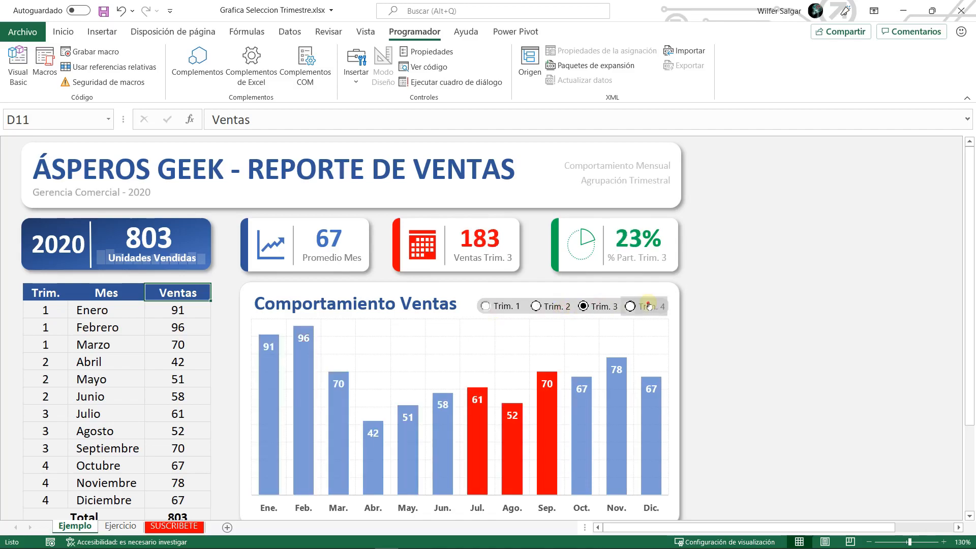
click(615, 307)
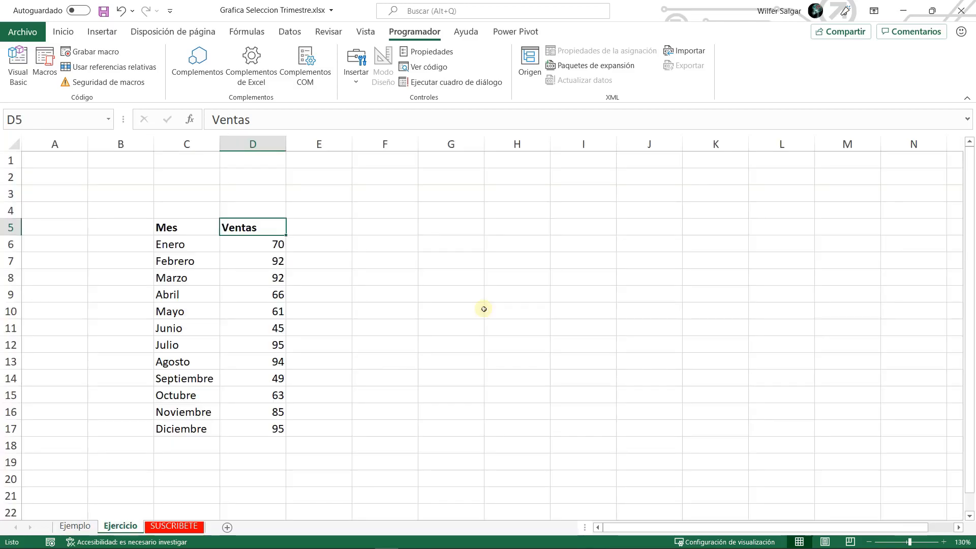
Enter the header "Trimestre" in cell B5 of the Ejercicio sheet.
key(Left)
key(Left)
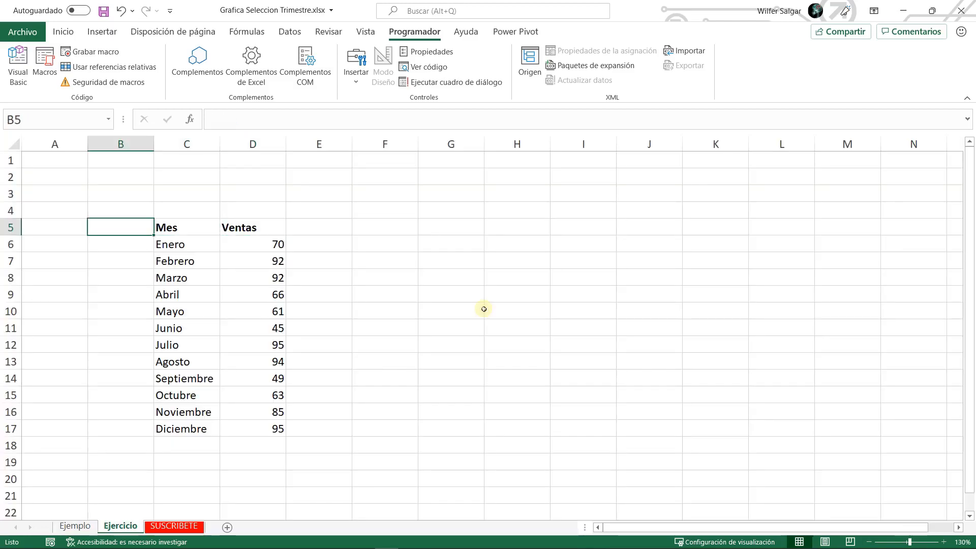
text(Tir)
key(BackSpace)
key(BackSpace)
text(ri)
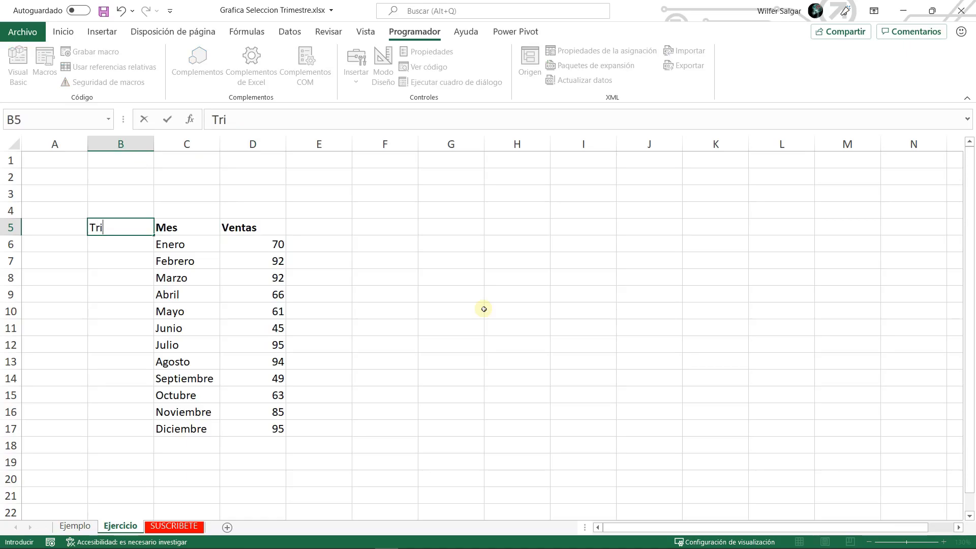
text(mestre)
key(Return)
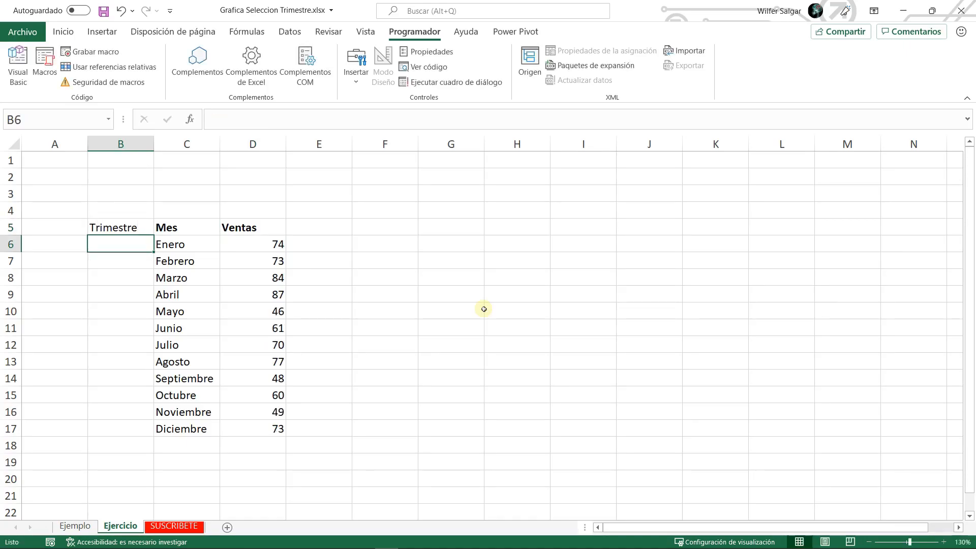
Fill B6:B8 with quarter number 1 for Enero, Febrero and Marzo.
key(shift+Right)
key(shift+Down)
key(shift+Down)
key(Up)
key(Down)
text(1)
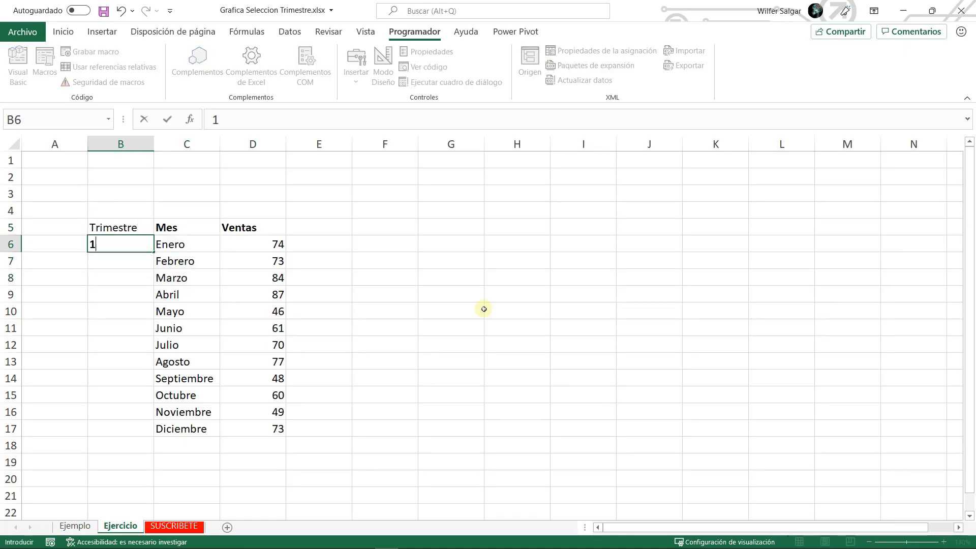
key(Return)
key(Up)
key(ctrl+c)
key(shift+Down)
key(shift+Down)
key(Return)
Fill B9:B11 with quarter number 2 for Abril, Mayo and Junio.
key(Down)
key(Down)
key(Down)
text(2)
key(Return)
key(ctrl+c)
key(shift+Down)
key(shift+Down)
key(Return)
Fill B12:B14 with quarter number 3 for Julio, Agosto and Septiembre.
key(Down)
key(Down)
key(Down)
text(3)
key(ctrl+Return)
key(ctrl+c)
key(shift+Down)
key(shift+Down)
key(Return)
Fill B15:B17 with quarter number 4 for Octubre, Noviembre and Diciembre.
key(Down)
key(Down)
text(4)
key(Escape)
key(Down)
text(4)
key(Return)
key(Up)
key(ctrl+c)
key(shift+Down)
key(shift+Down)
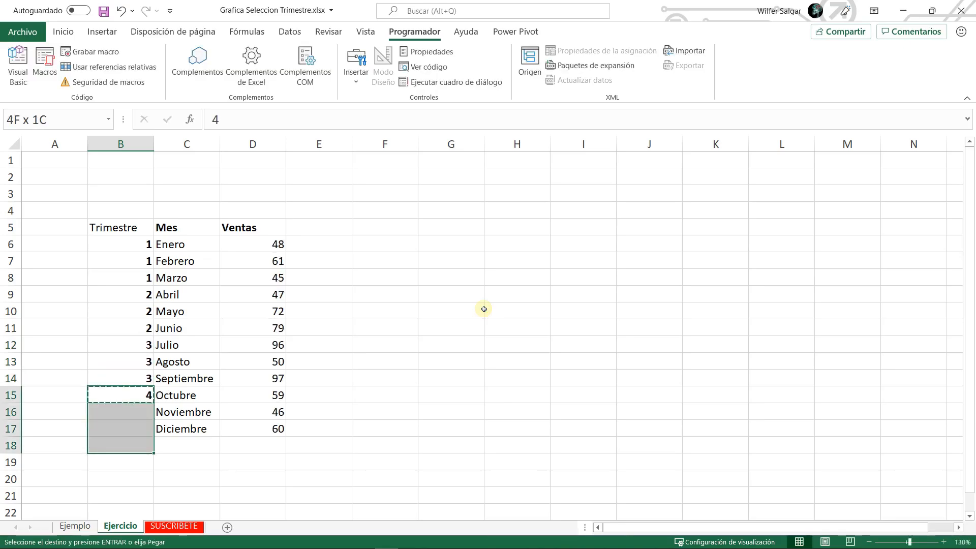
key(ctrl+v)
key(Right)
key(Escape)
Insert a 2-D clustered column chart from the Mes and Ventas data in C5:D17 and move it farther away from the table.
key(ctrl+Up)
key(shift+Right)
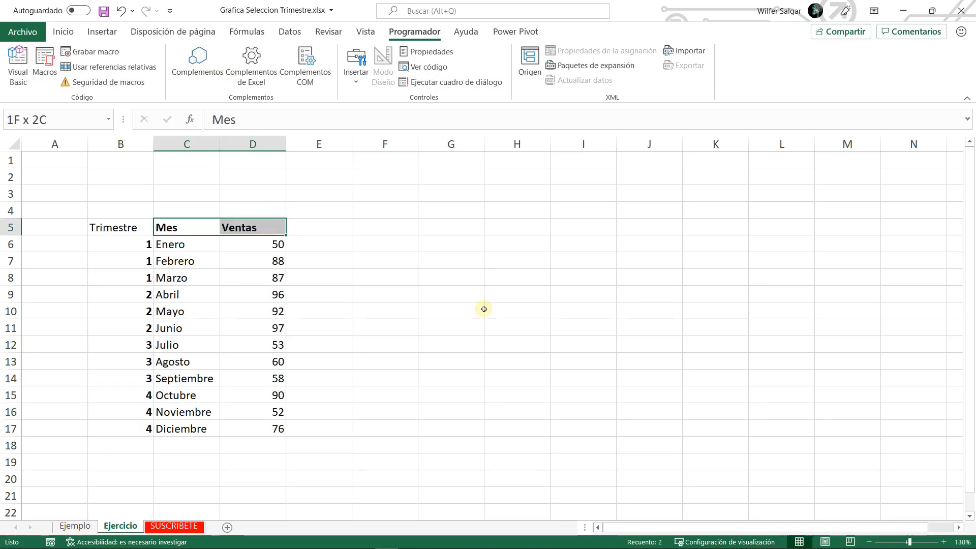
key(ctrl+shift+Down)
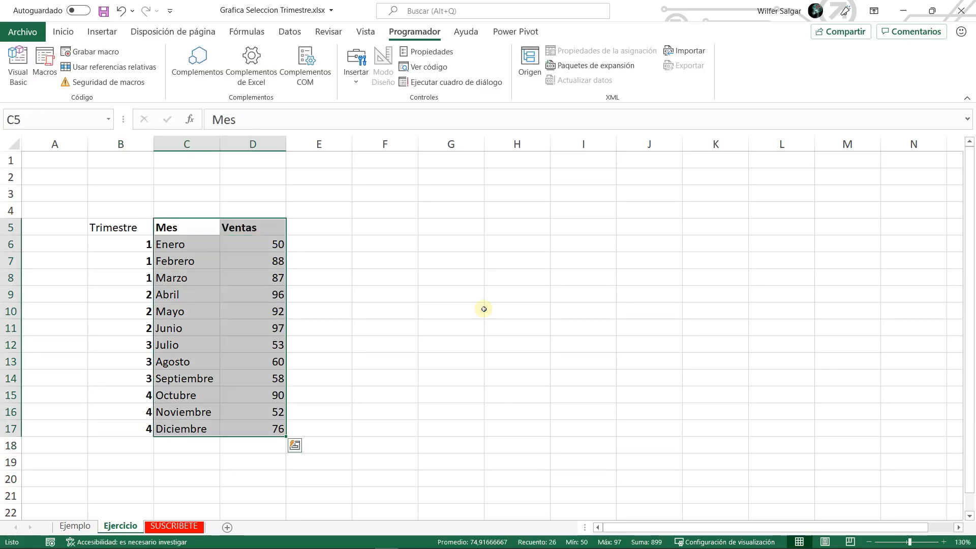
click(112, 31)
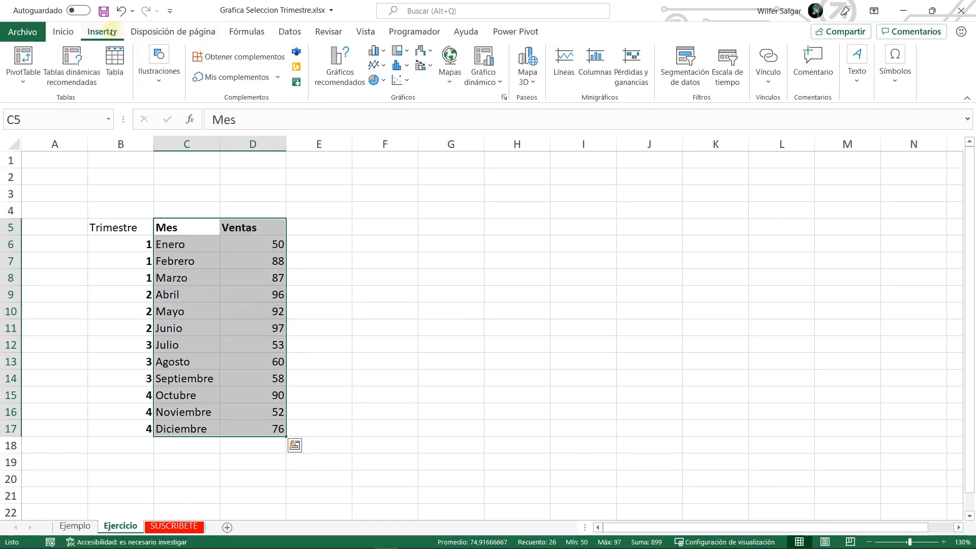
click(384, 51)
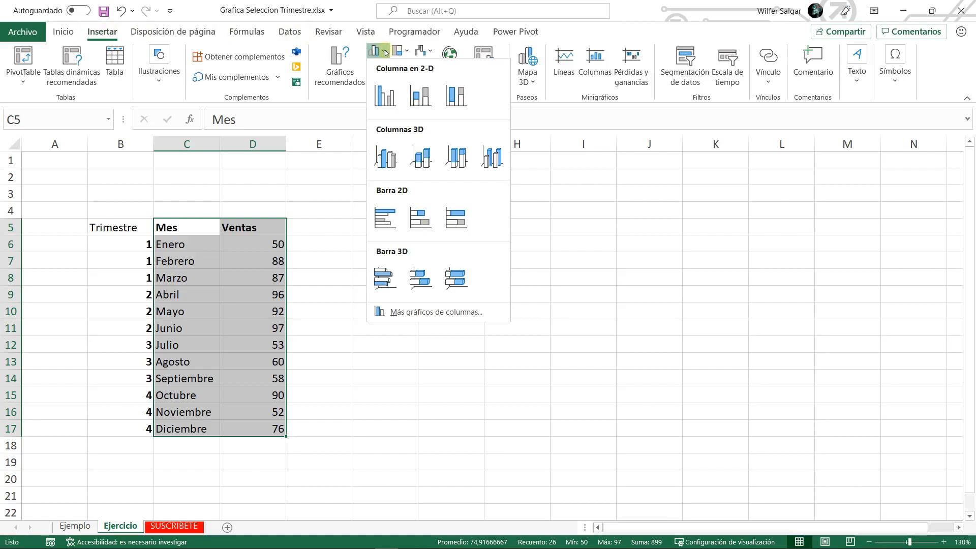
click(385, 96)
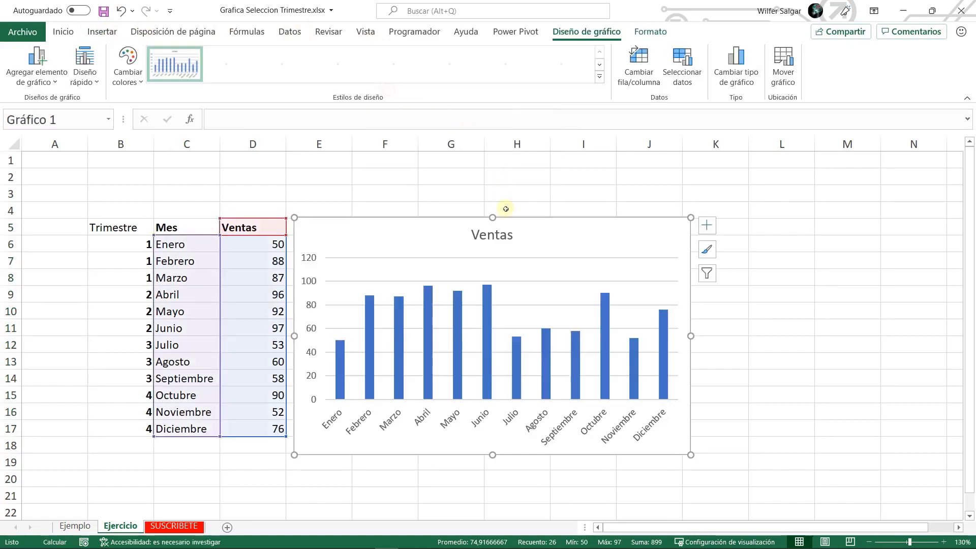
drag(452, 220, 559, 228)
click(316, 383)
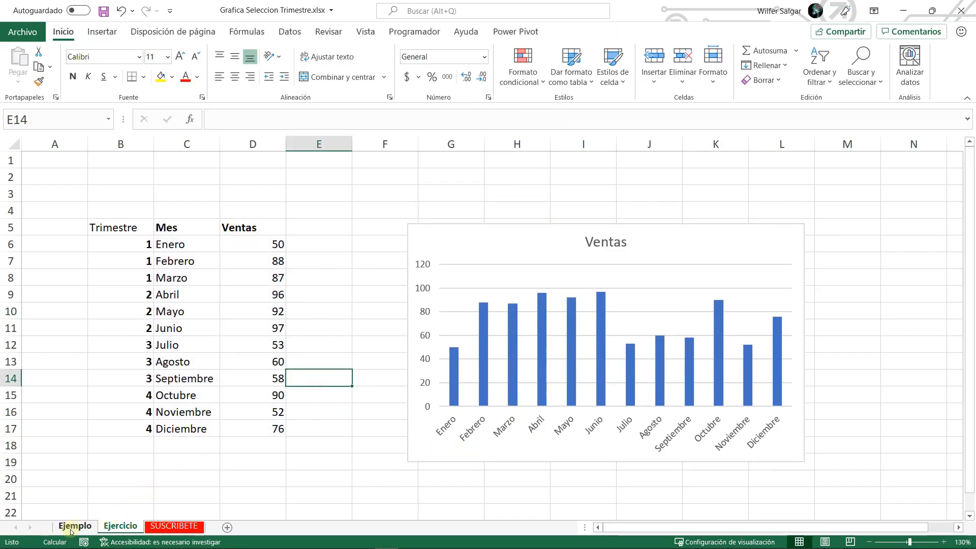
Examine the finished chart and data table on the Ejemplo sheet and return to the Ejercicio sheet.
click(72, 528)
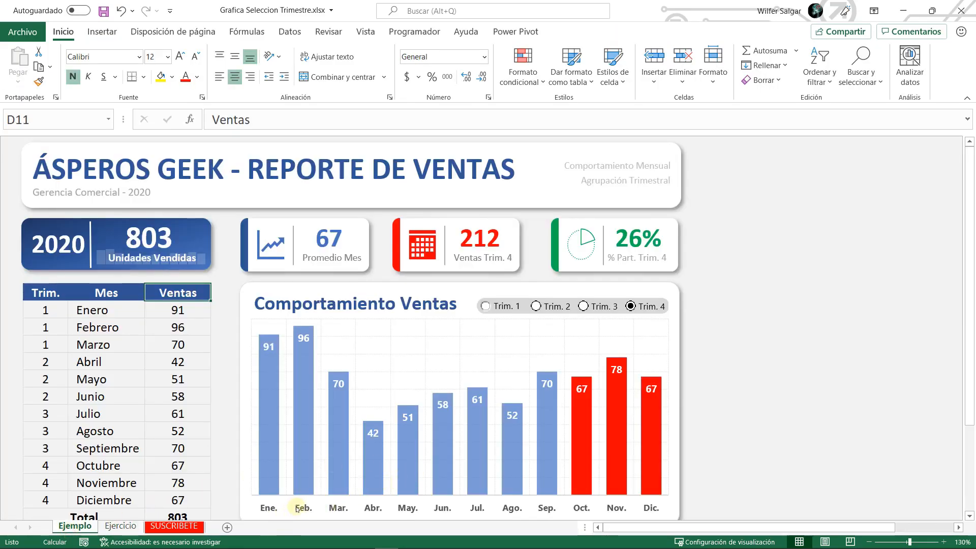
click(99, 305)
key(ctrl+Page_Down)
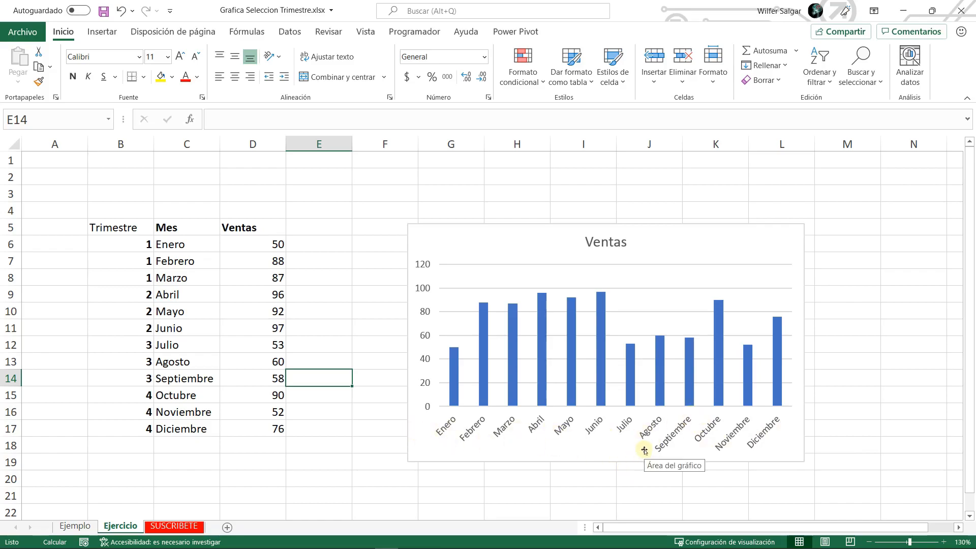
Enter the formula =IZQUIERDA(C6;3)&"." in A6 to abbreviate the month name.
click(57, 245)
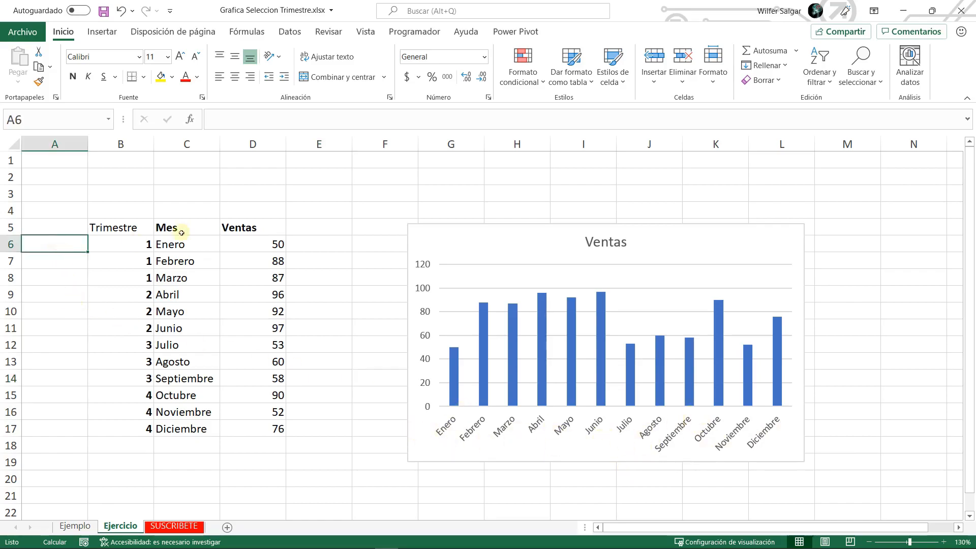
text(=iz)
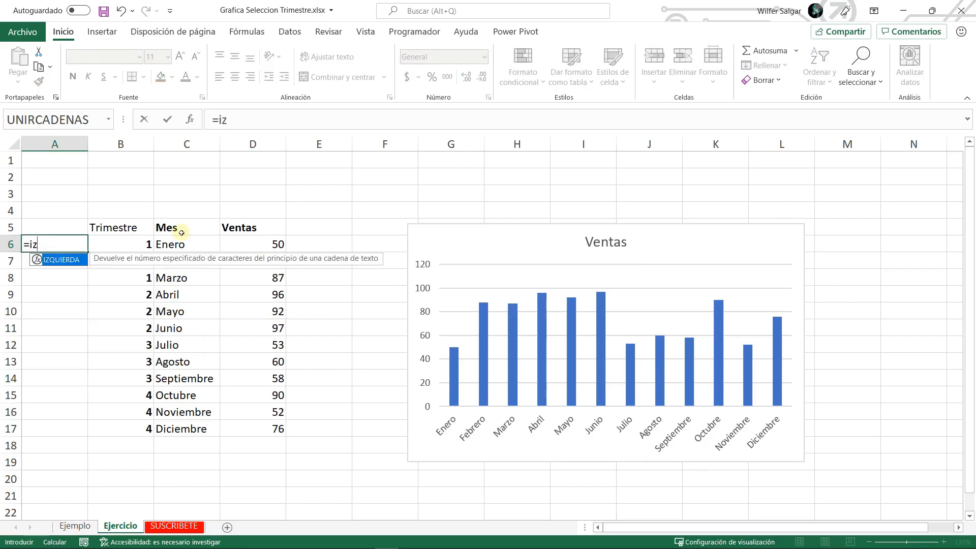
key(Tab)
text(c6;)
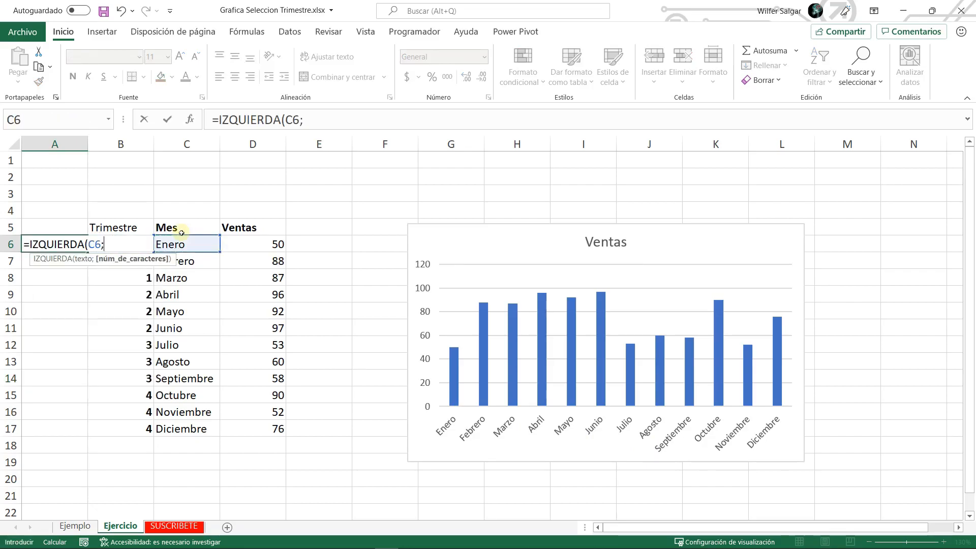
text(3))
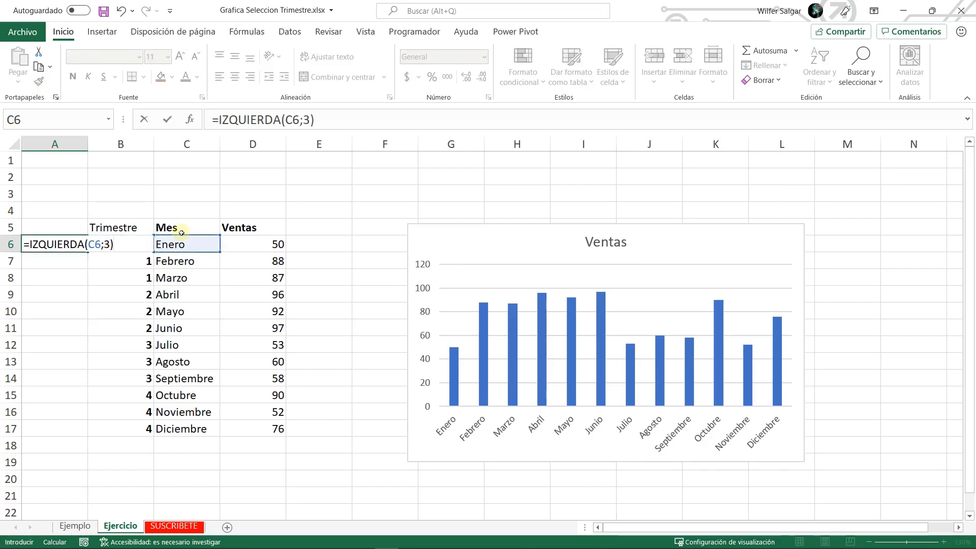
text(&".")
key(ctrl+Return)
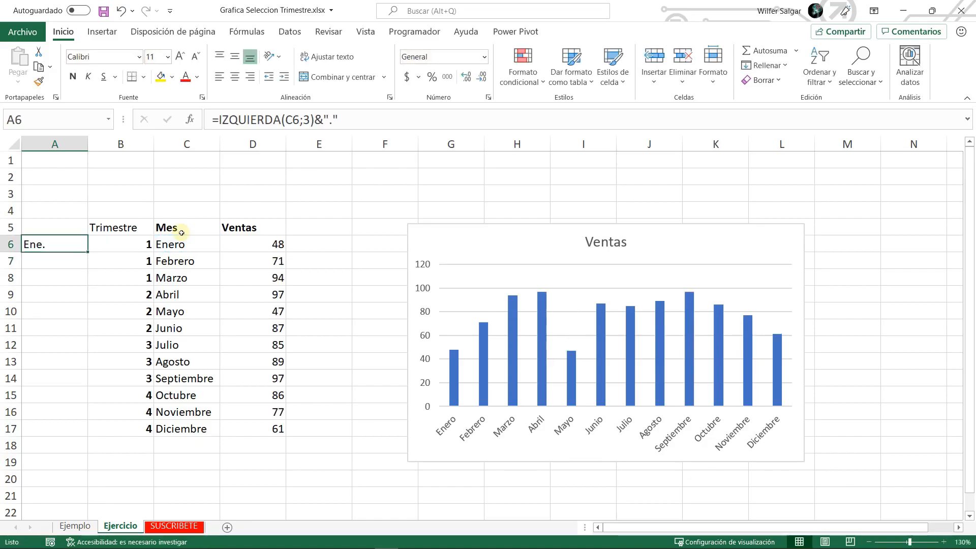
Fill the month abbreviation formula from A6 down through A17.
key(Right)
key(ctrl+Down)
key(Left)
key(ctrl+shift+Up)
key(ctrl+d)
key(ctrl+Up)
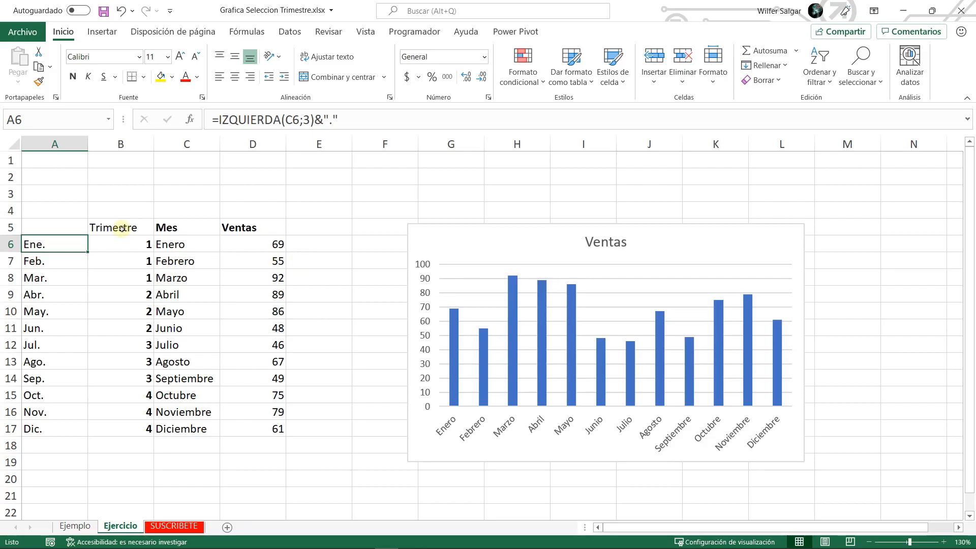
Set the Ventas chart's horizontal axis labels to the abbreviations in A6:A17 and widen the chart toward the table.
click(477, 222)
click(481, 226)
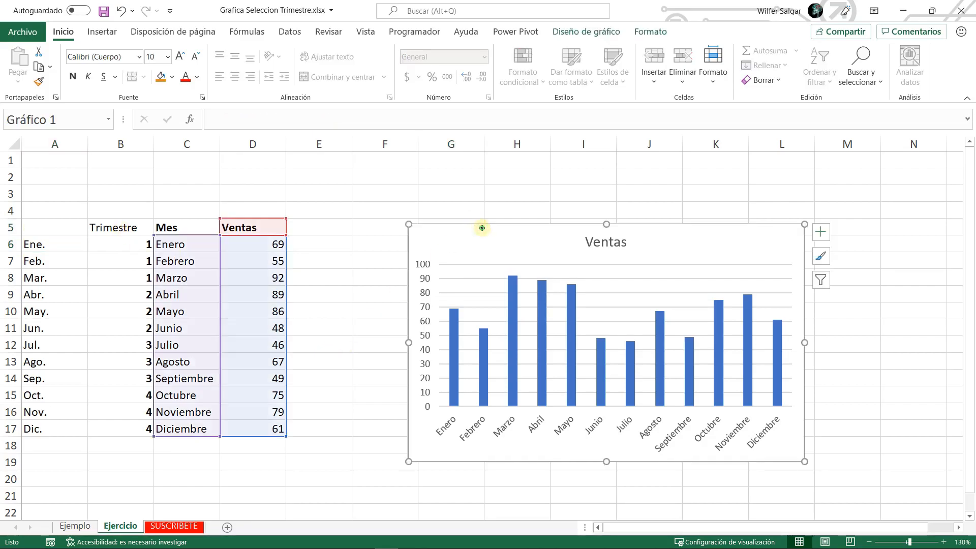
right_click(482, 226)
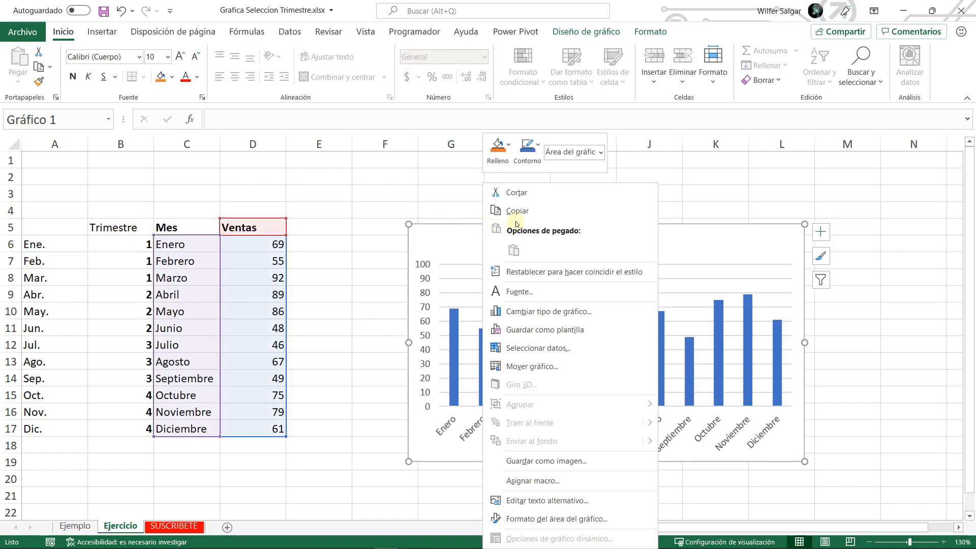
click(550, 352)
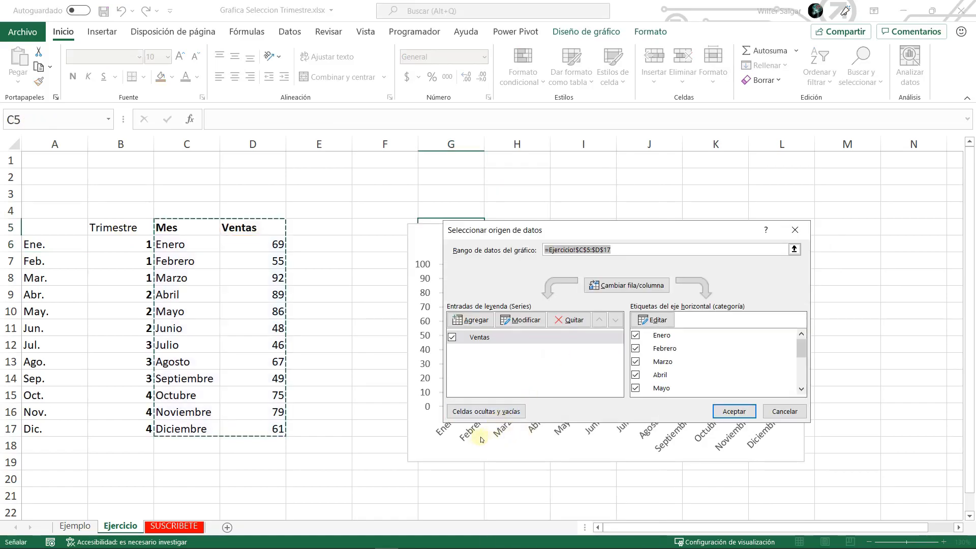
drag(557, 228, 597, 166)
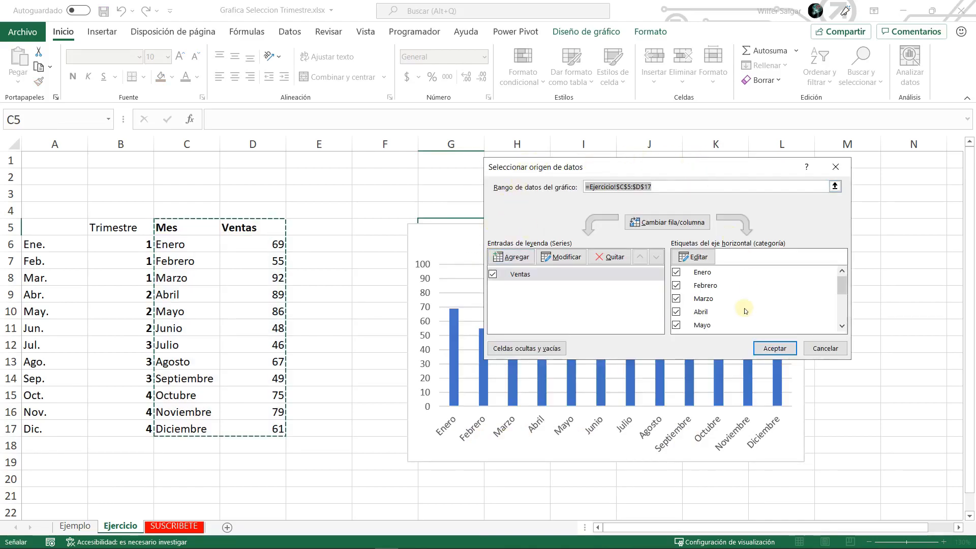
click(694, 257)
drag(46, 244, 49, 429)
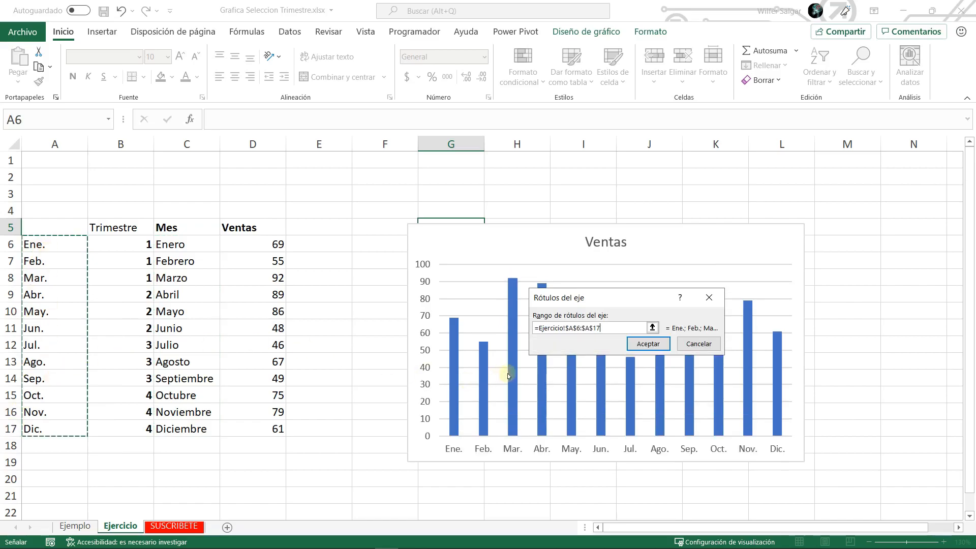
click(649, 344)
click(775, 348)
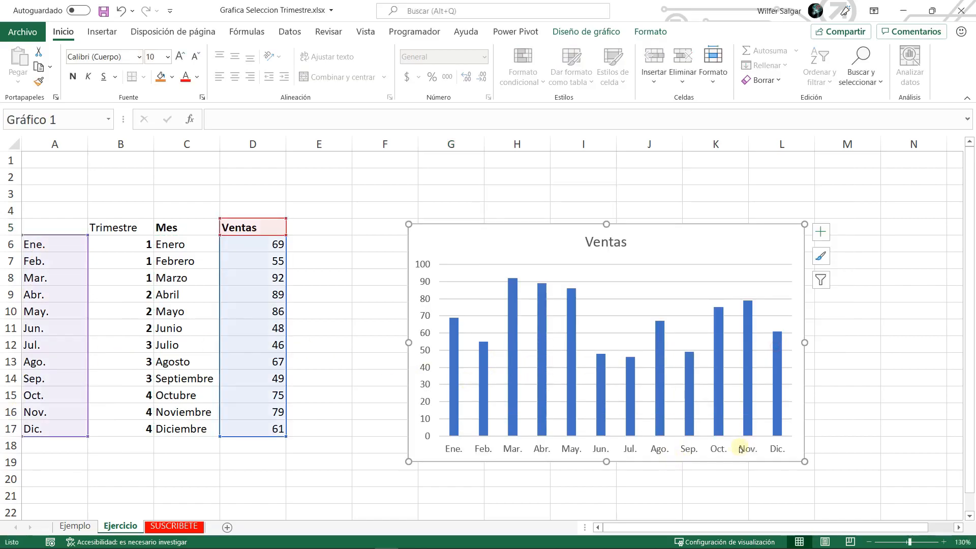
drag(407, 344, 373, 344)
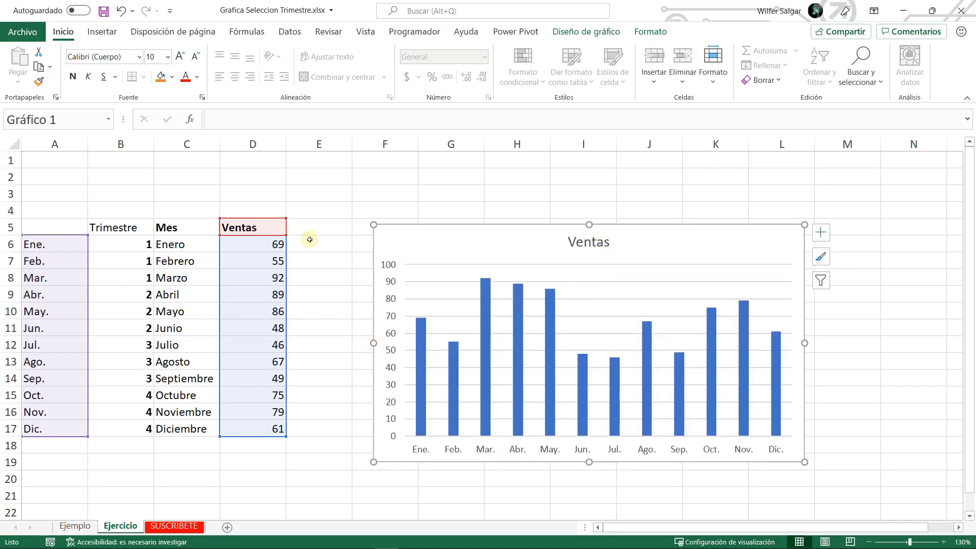
key(Escape)
Check the option buttons on the Ejemplo sheet, and insert a form-control option button above the chart on the Ejercicio sheet.
click(75, 526)
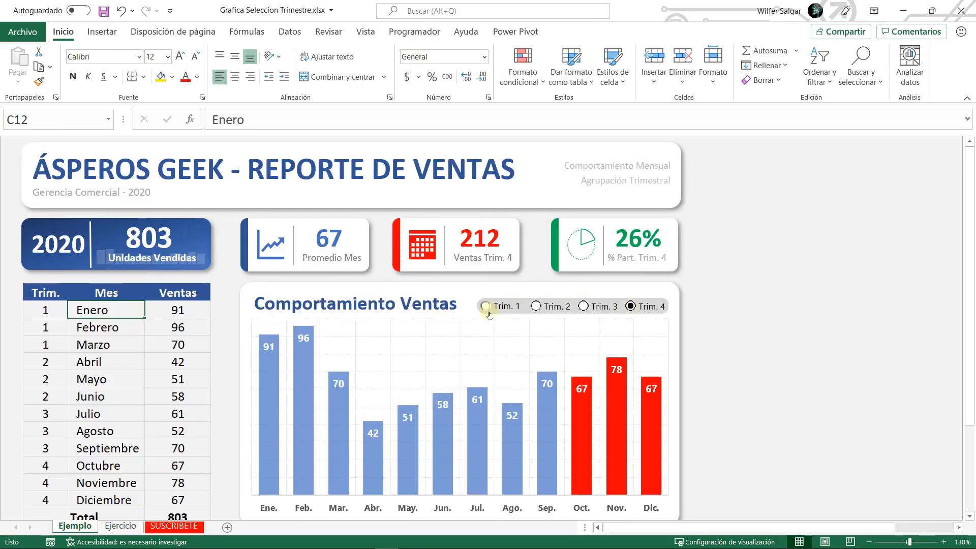
key(ctrl+Page_Down)
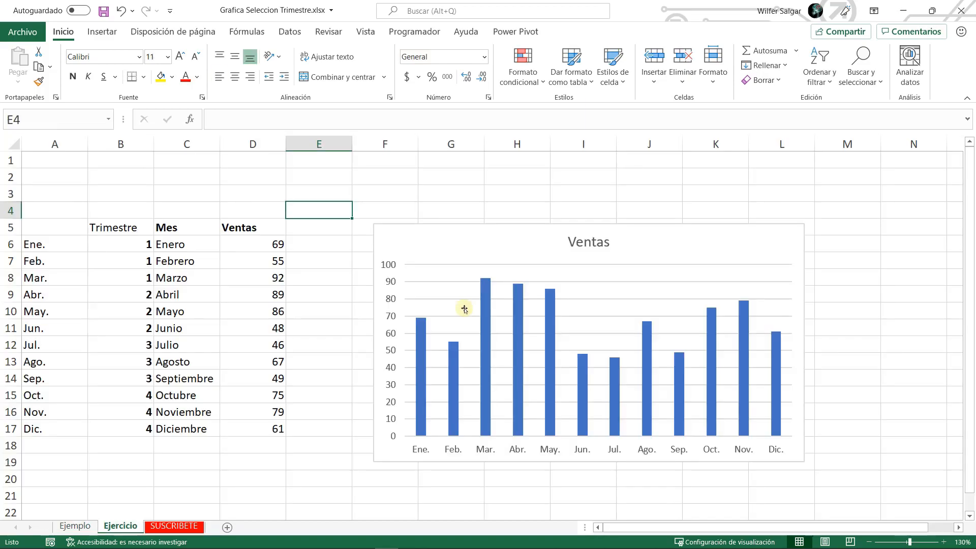
click(416, 33)
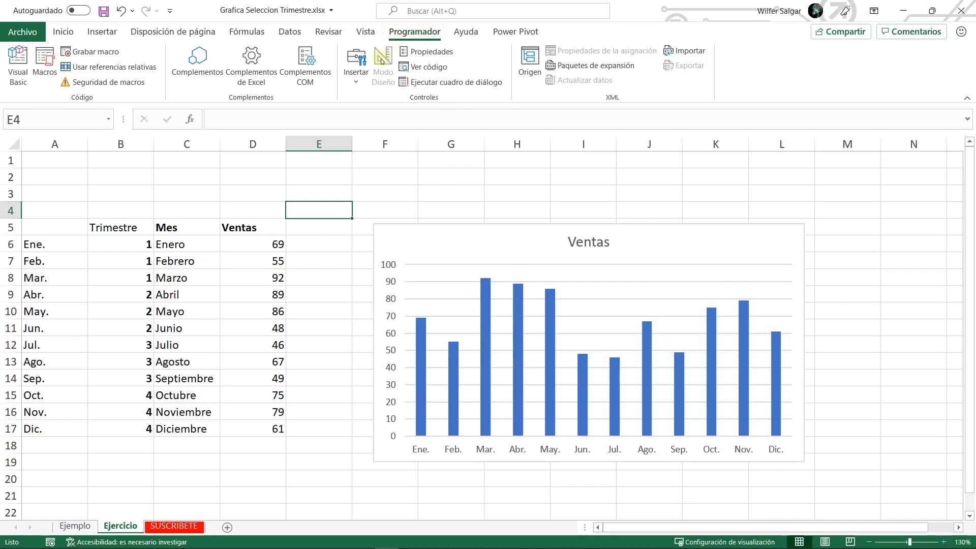
click(356, 84)
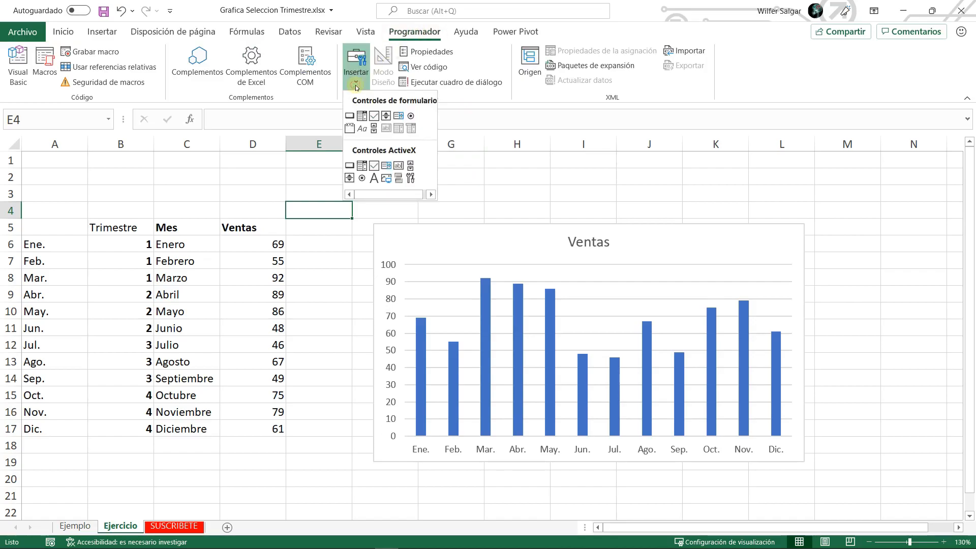
click(412, 116)
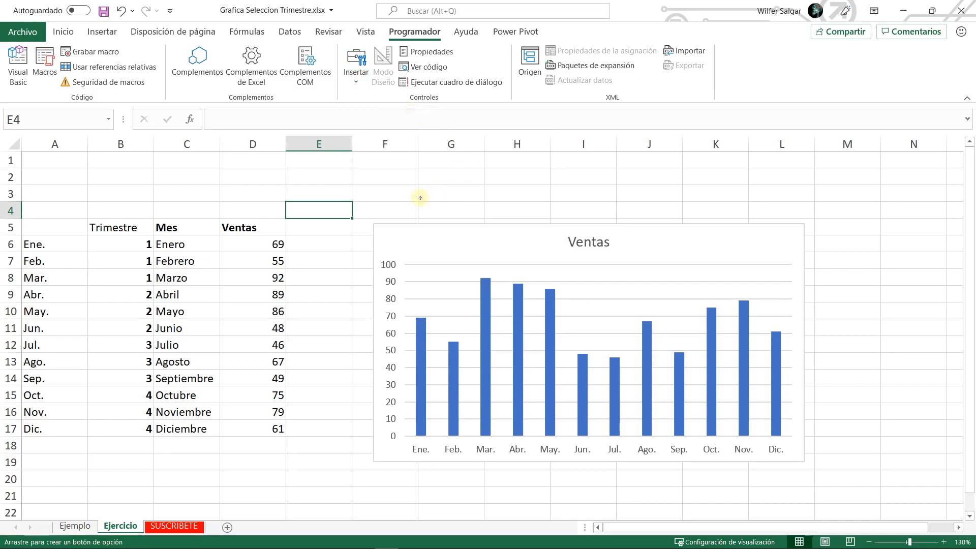
click(515, 196)
click(537, 206)
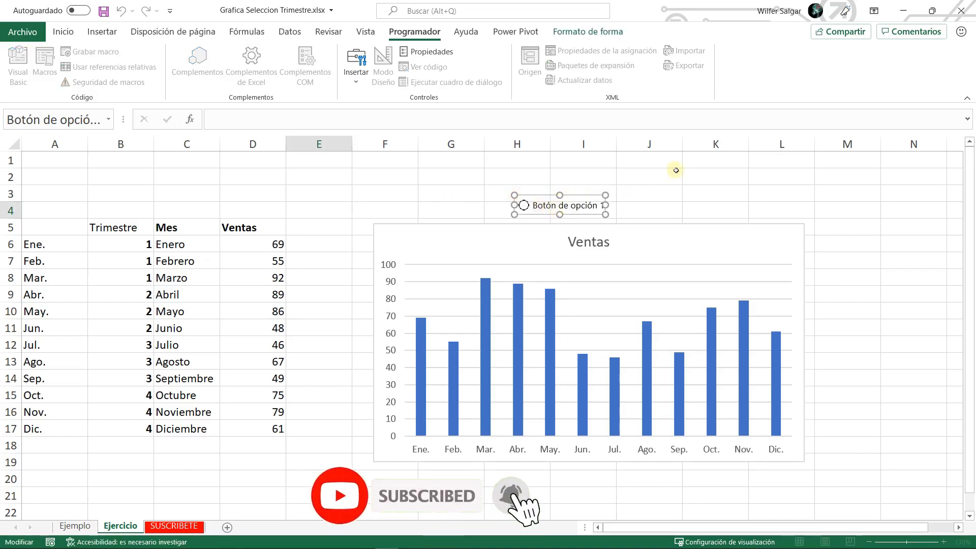
Label the option button "Trim. 1" and narrow its frame to fit the text.
key(shift+End)
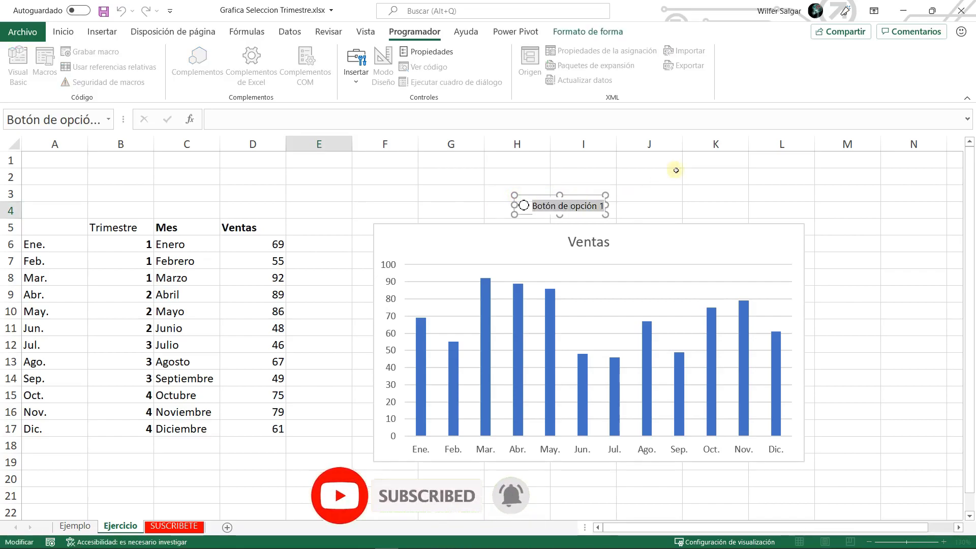
text(Trim. 1)
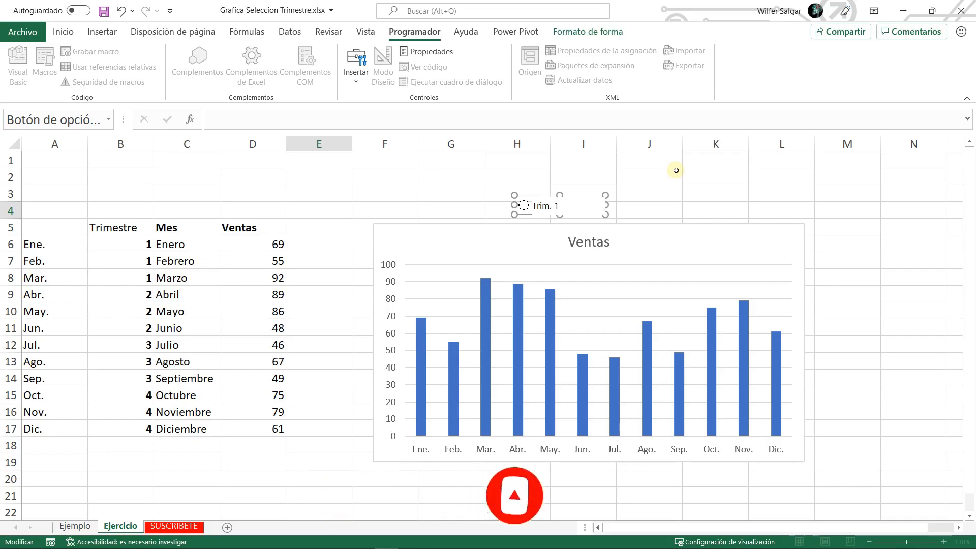
drag(604, 207, 579, 211)
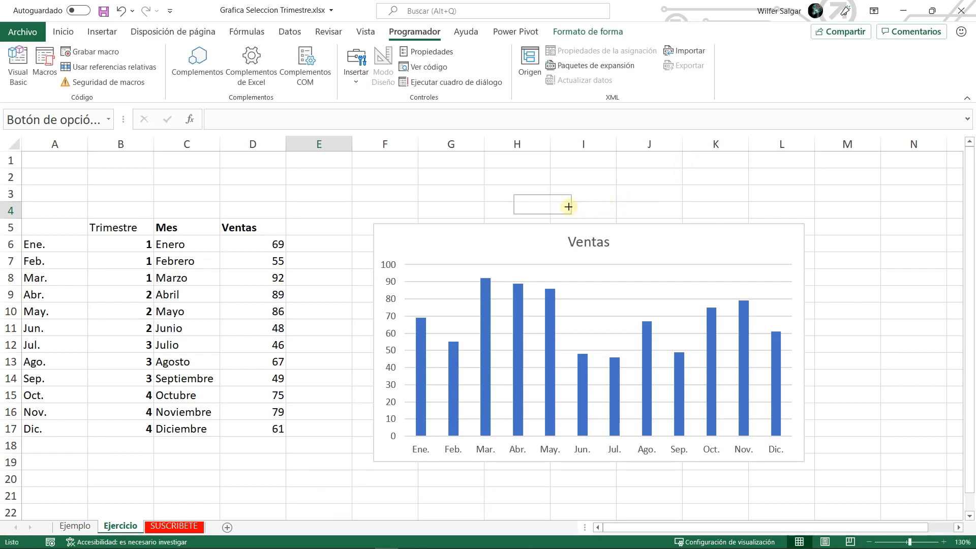
click(602, 193)
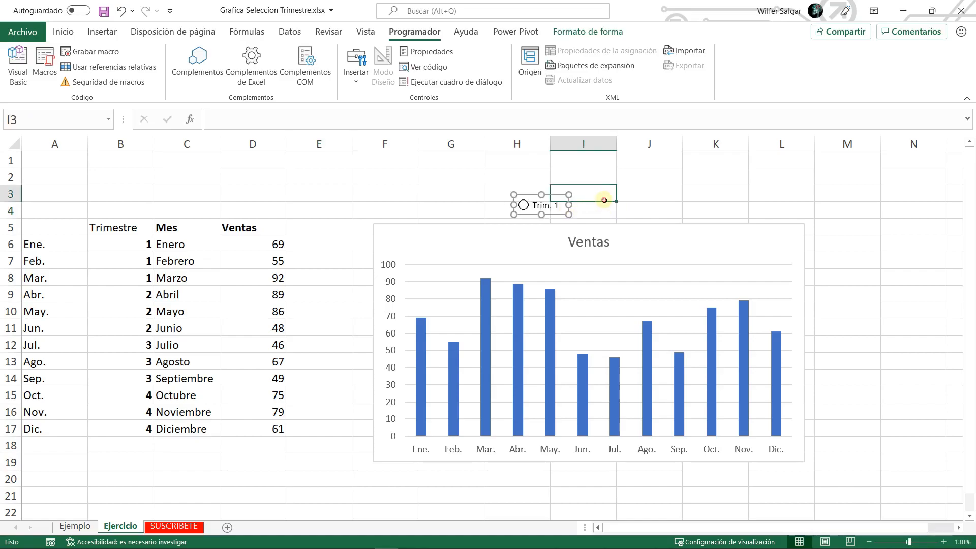
Link the Trim. 1 option button to cell $D$4 and enable 3D shading in its control format.
right_click(545, 210)
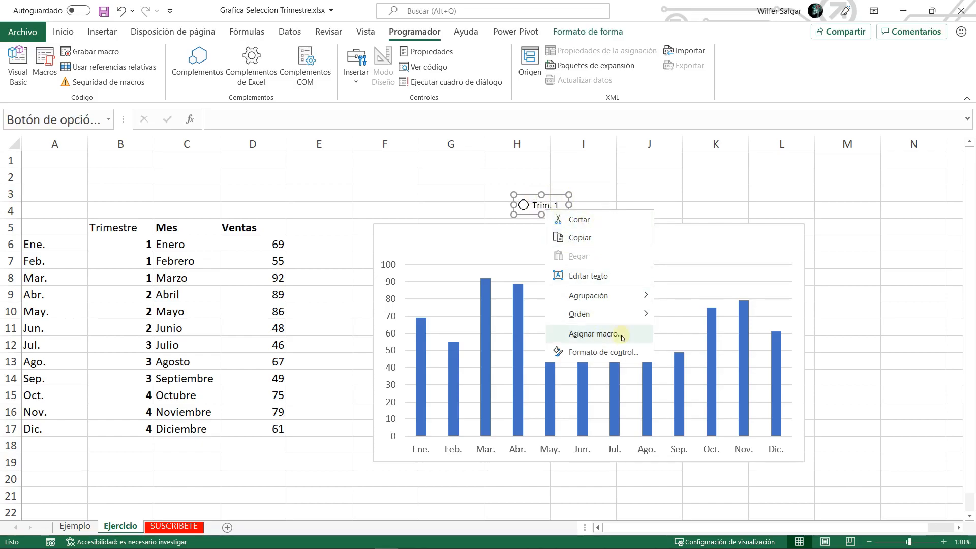
click(602, 353)
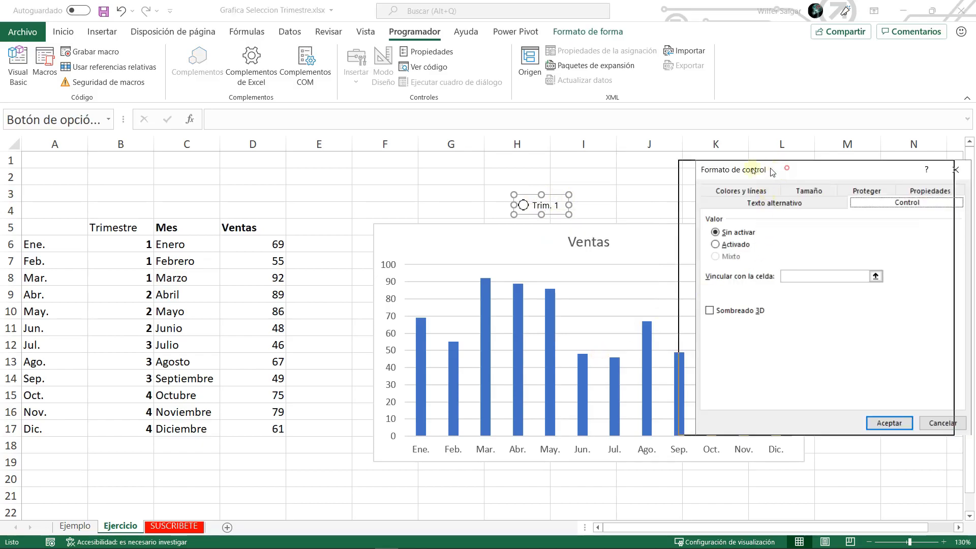
drag(789, 170, 682, 158)
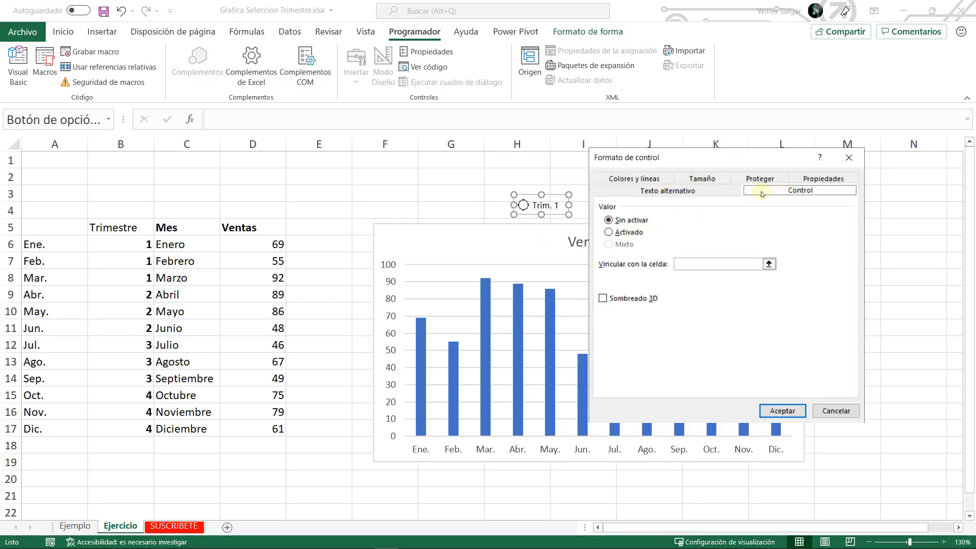
click(690, 263)
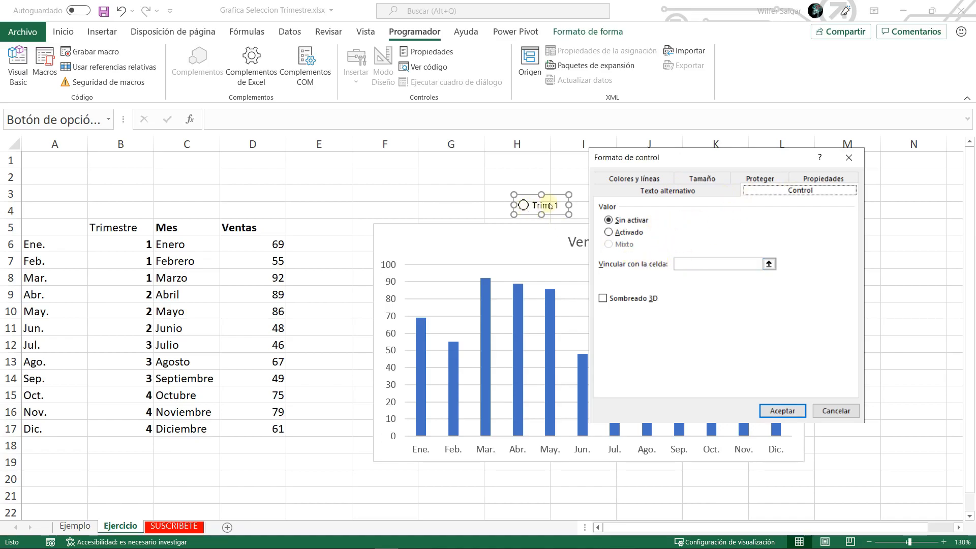
click(679, 264)
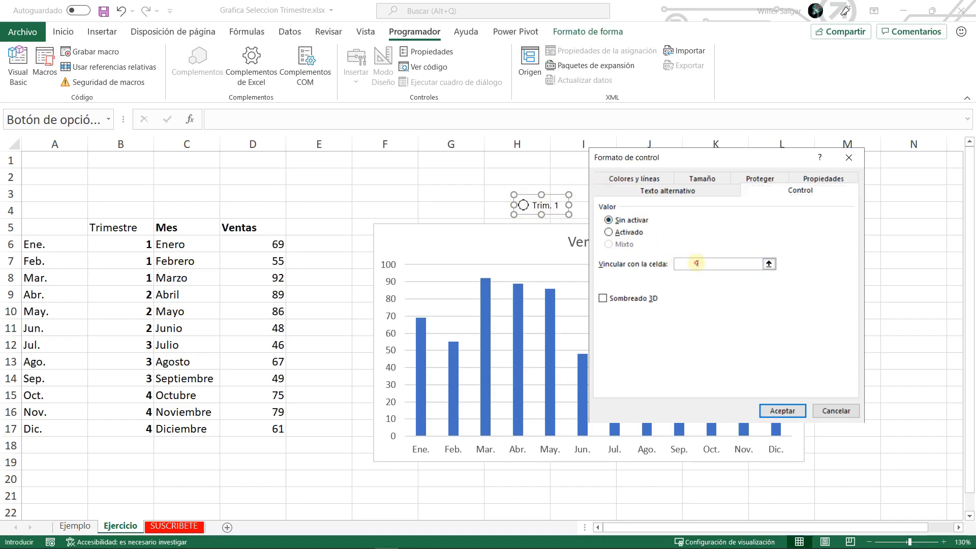
click(254, 187)
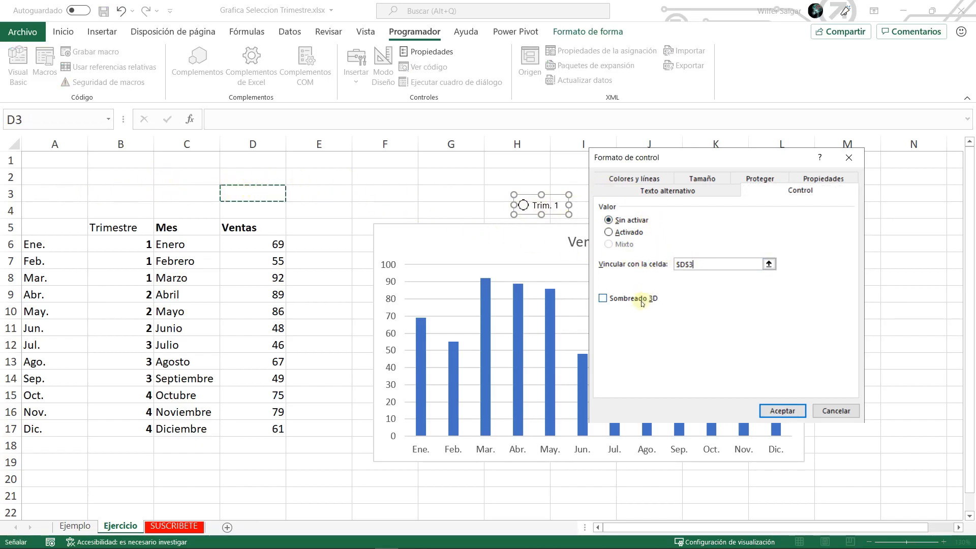
click(259, 210)
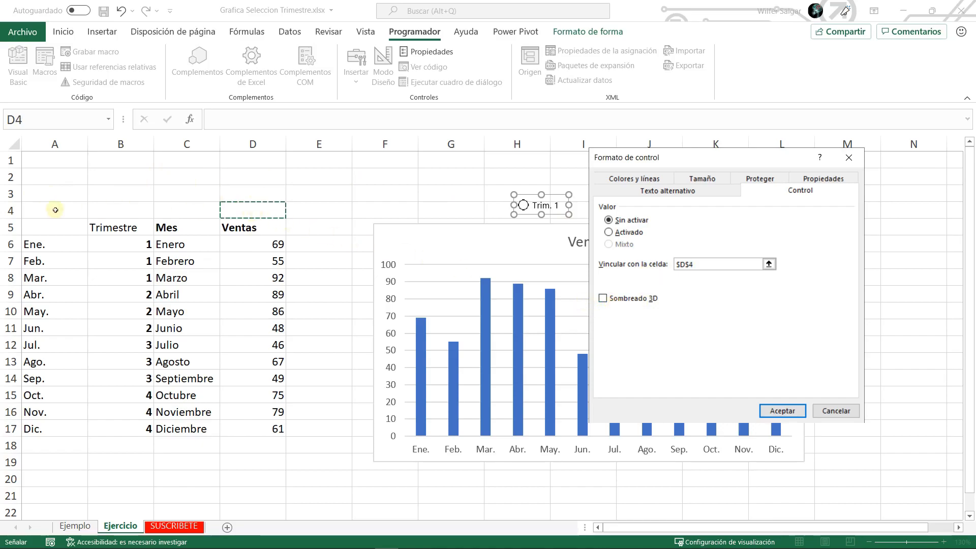
click(623, 301)
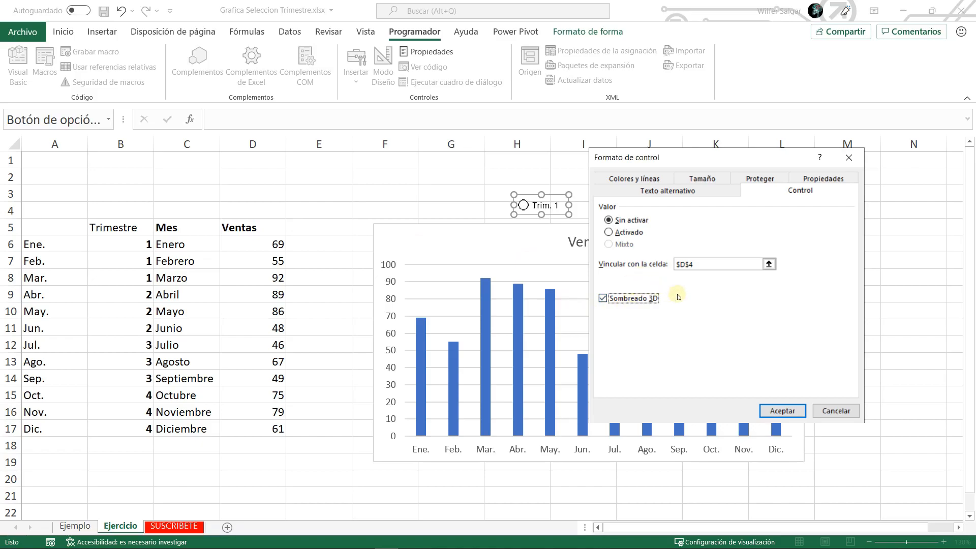
click(781, 410)
click(589, 208)
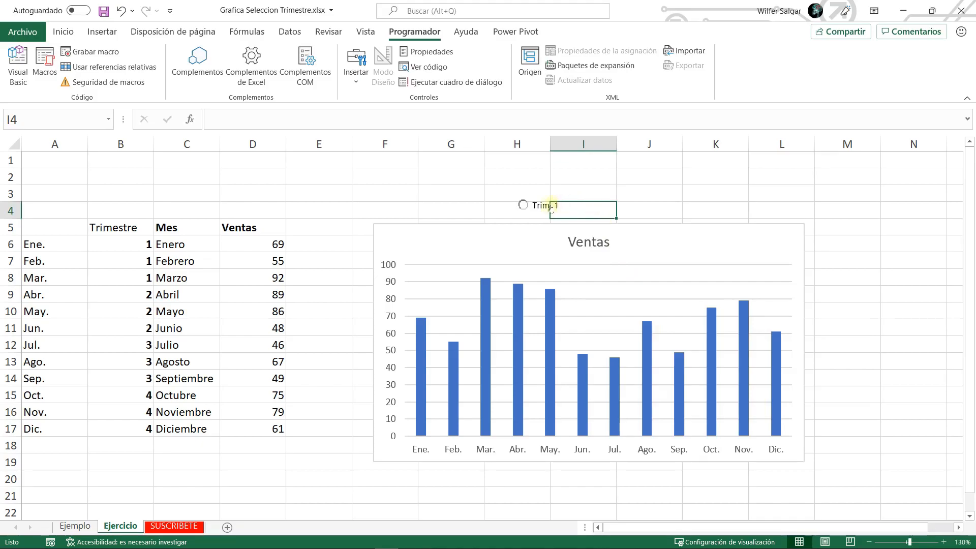
Activate the Trim. 1 option button to test its link to D4, and view the Ejemplo sheet's option buttons.
click(524, 205)
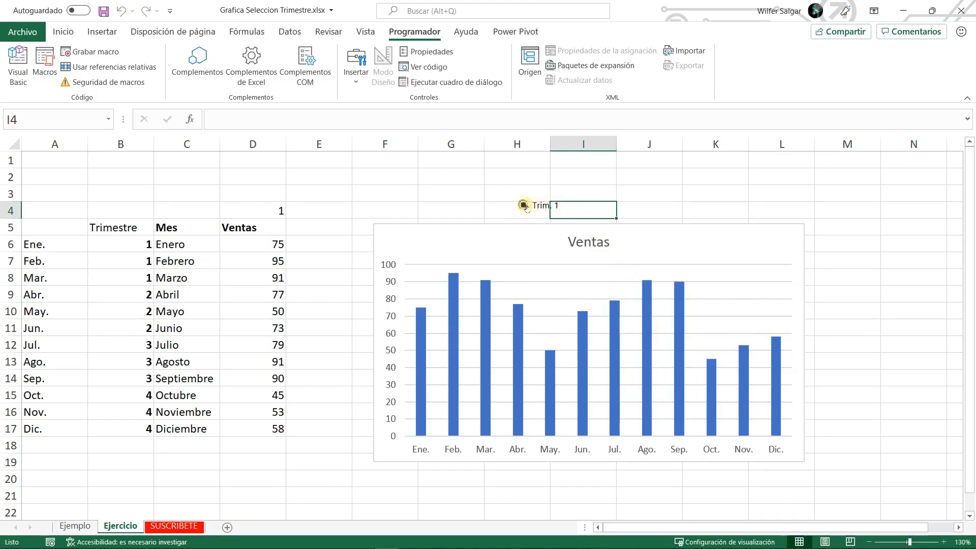
click(266, 212)
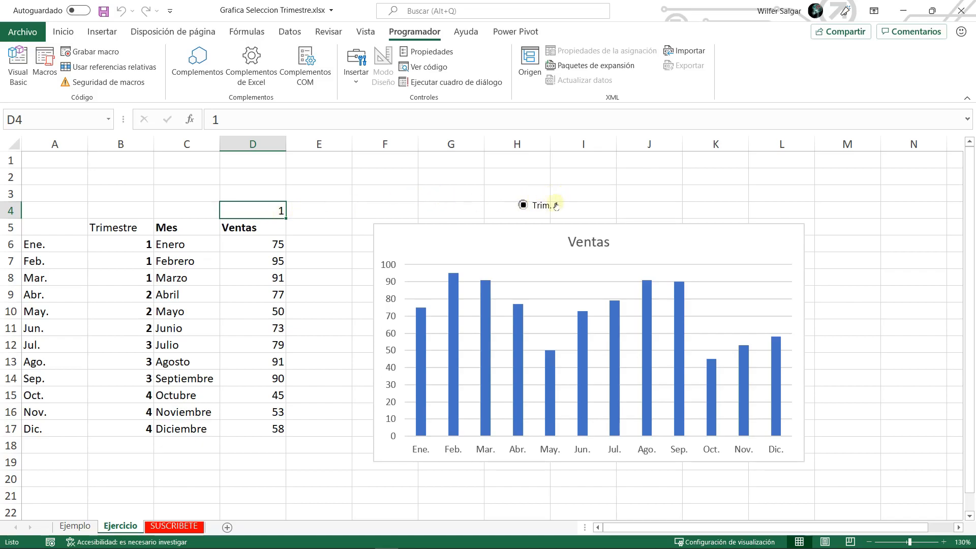
click(75, 526)
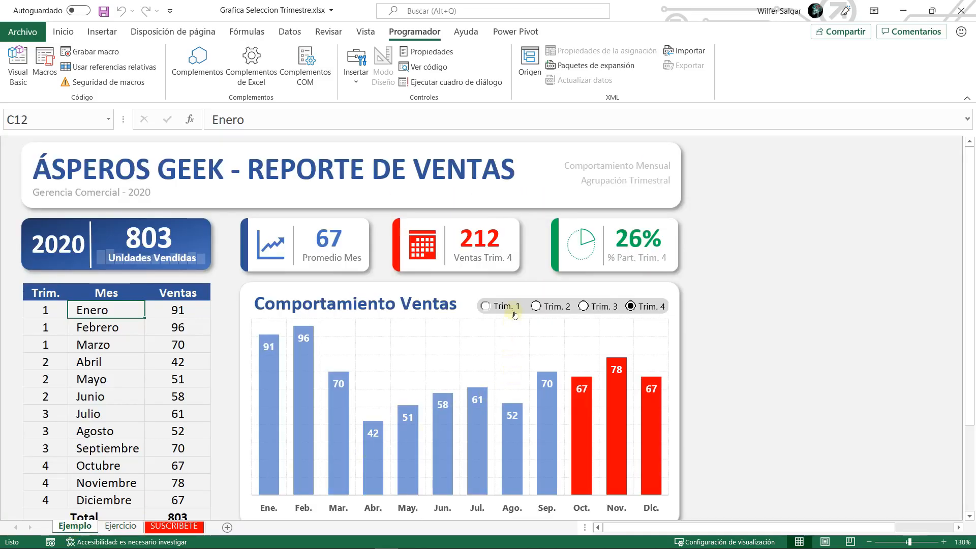
On the Ejercicio sheet, place a copy of the Trim. 1 option button to its right and label it "Trim. 2".
click(121, 527)
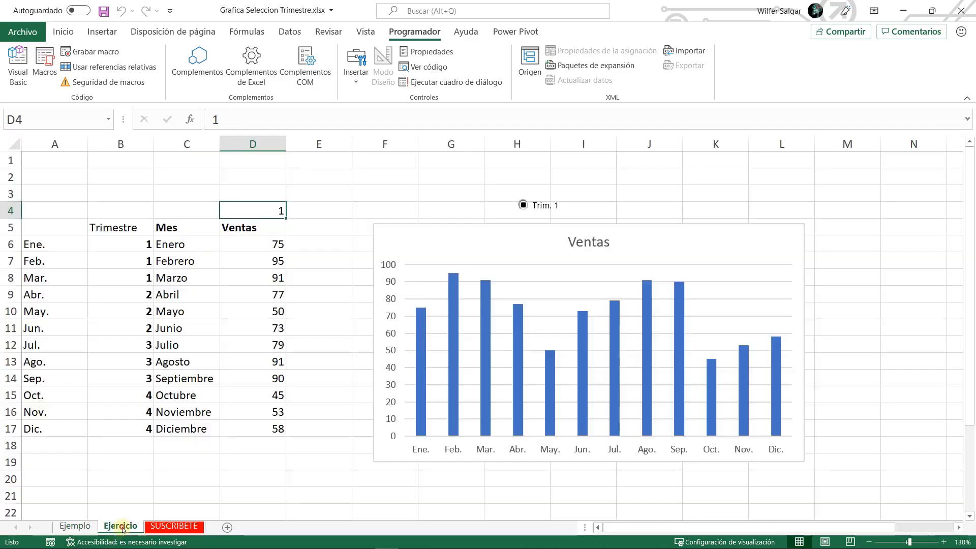
right_click(557, 205)
key(Escape)
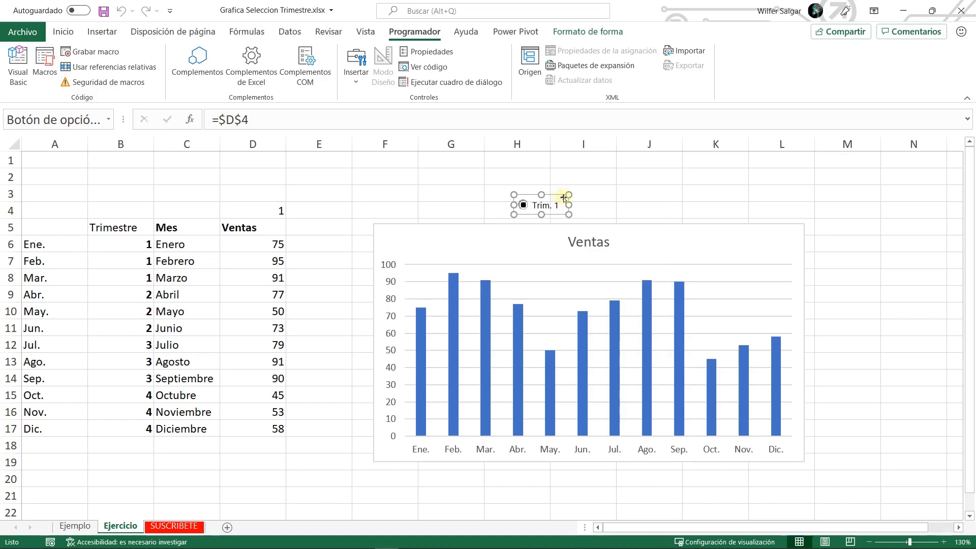
click(588, 196)
key(ctrl+v)
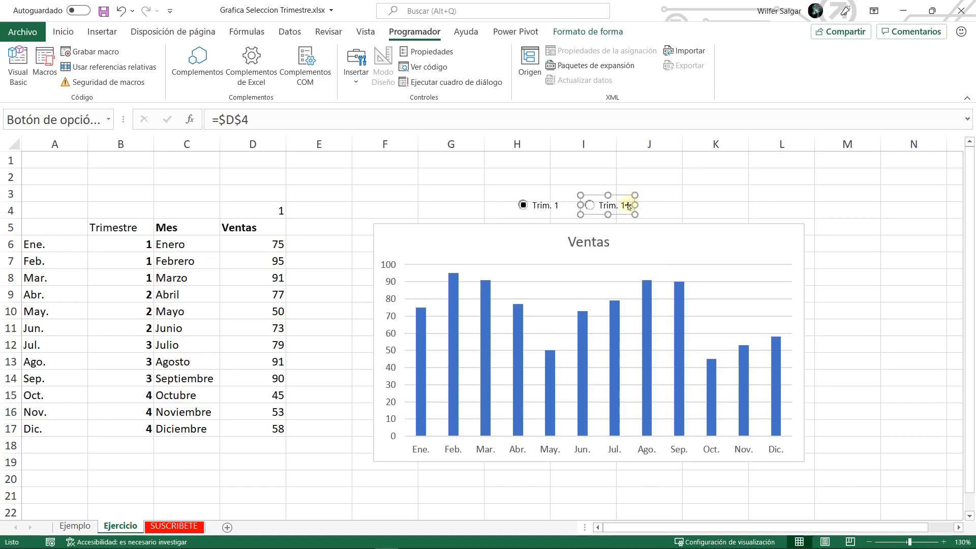
click(621, 202)
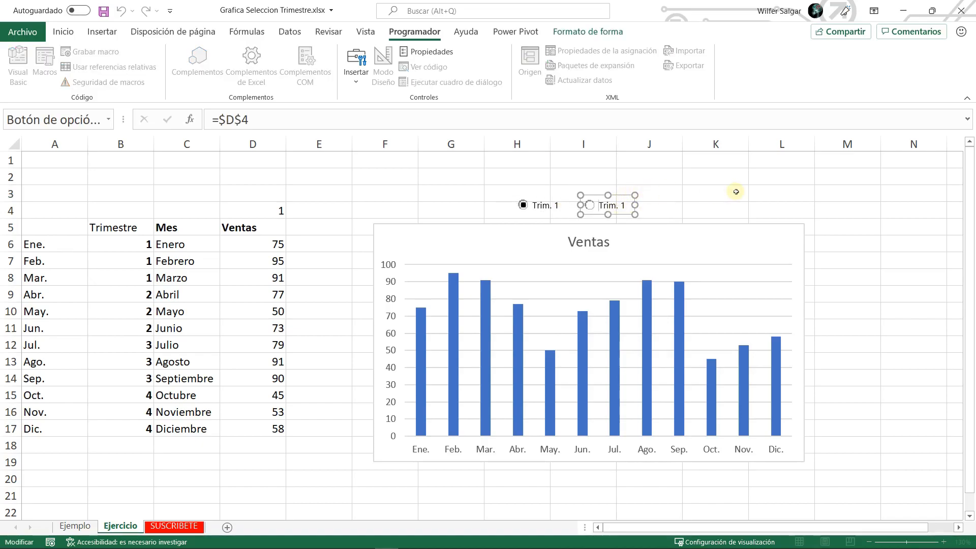
key(BackSpace)
click(736, 192)
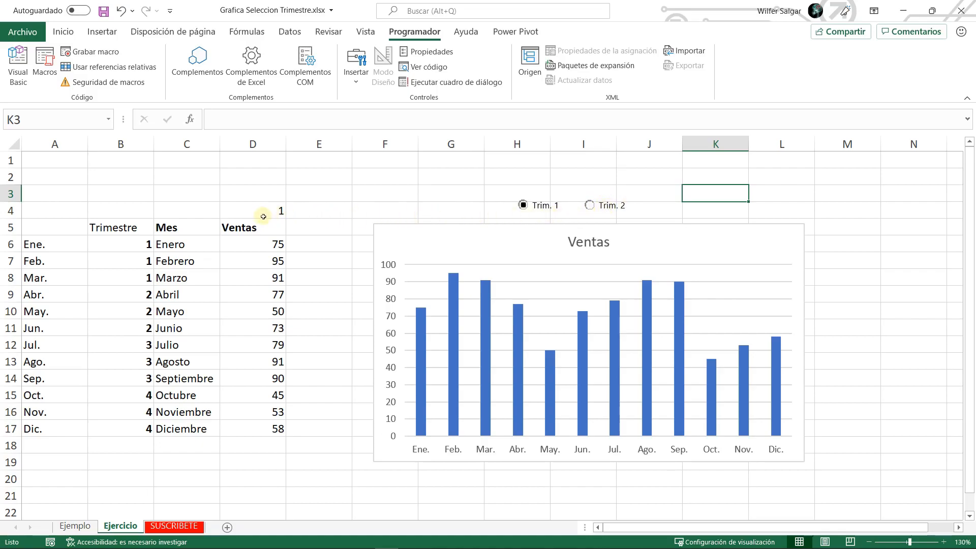
Alternate between the Trim. 1 and Trim. 2 option buttons to test their link to cell D4.
click(580, 206)
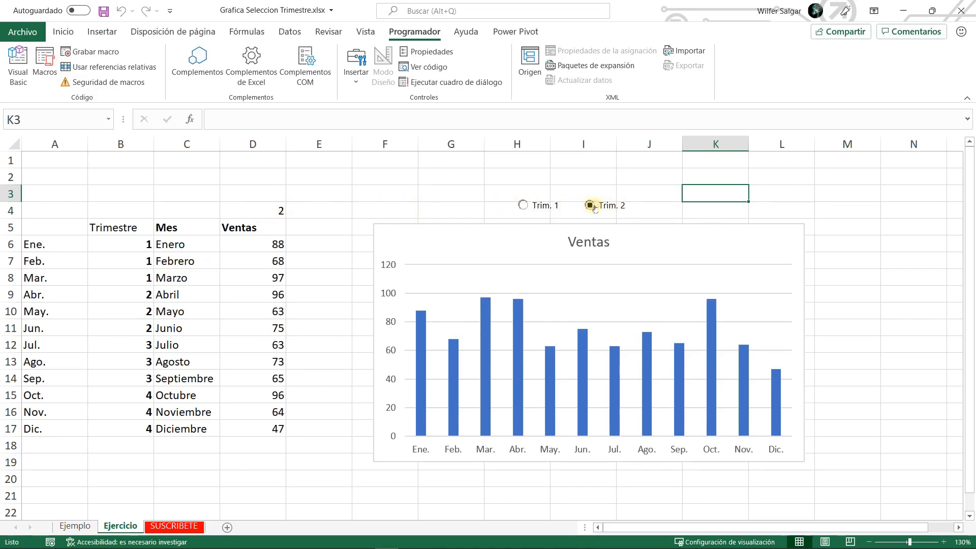
click(545, 208)
click(591, 206)
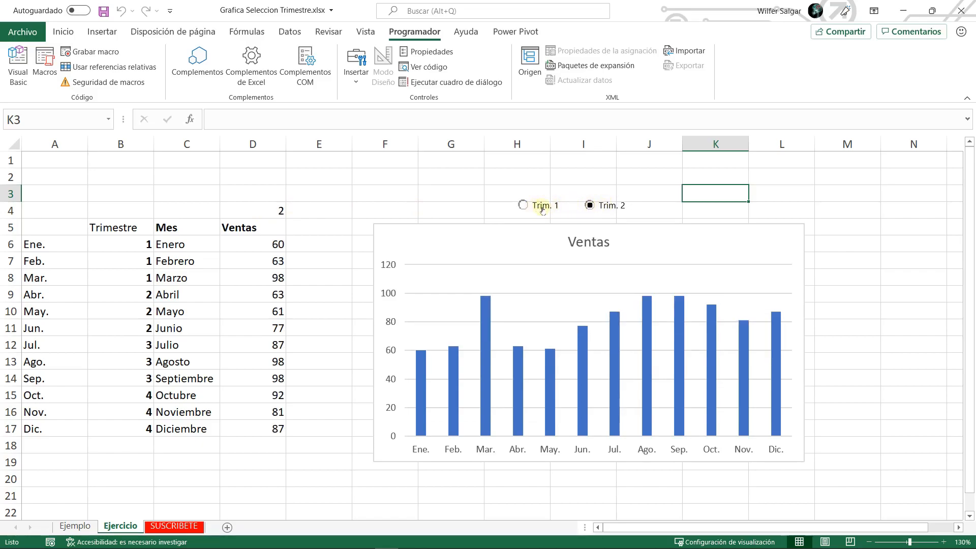
click(543, 208)
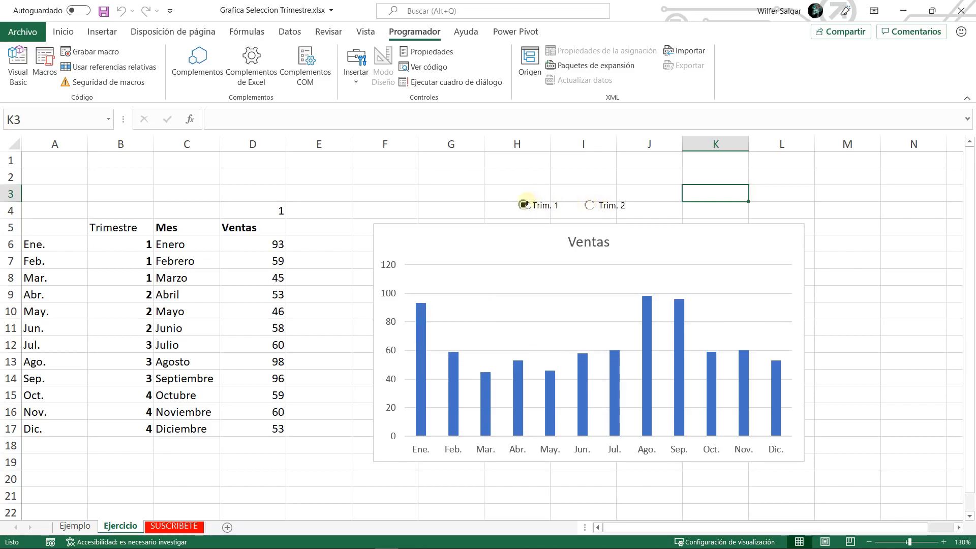
click(590, 207)
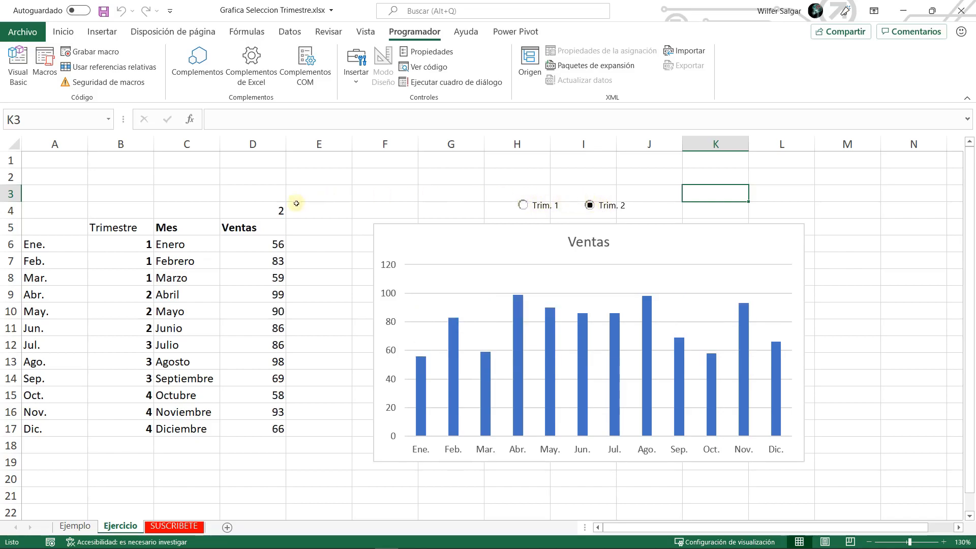
click(522, 205)
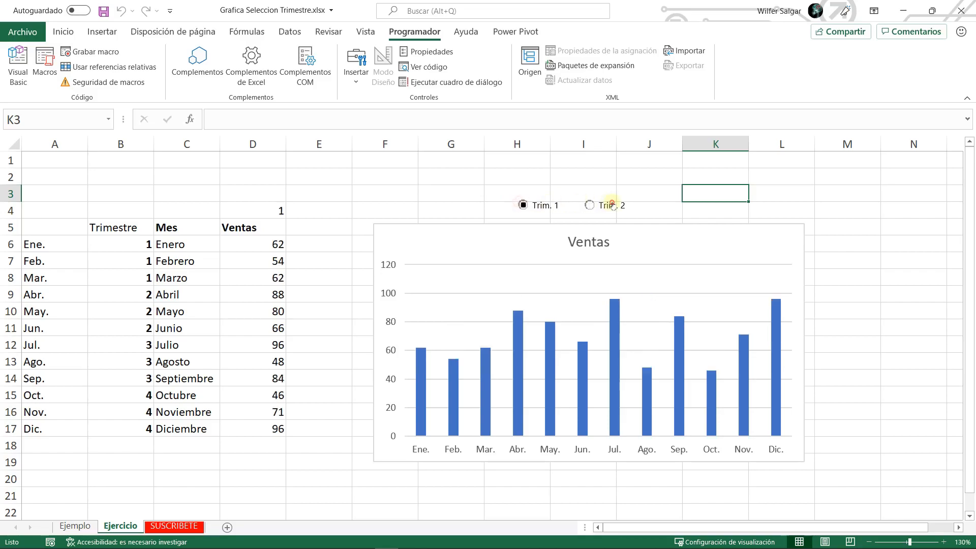
click(612, 205)
click(284, 211)
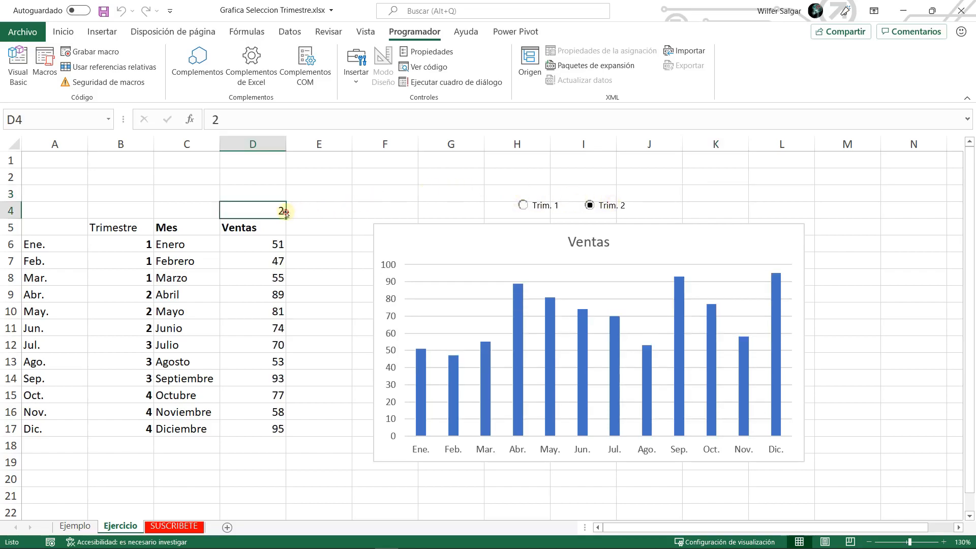
Place a copy of the Trim. 2 option button to its right and label it "Trim. 3".
right_click(609, 207)
key(Escape)
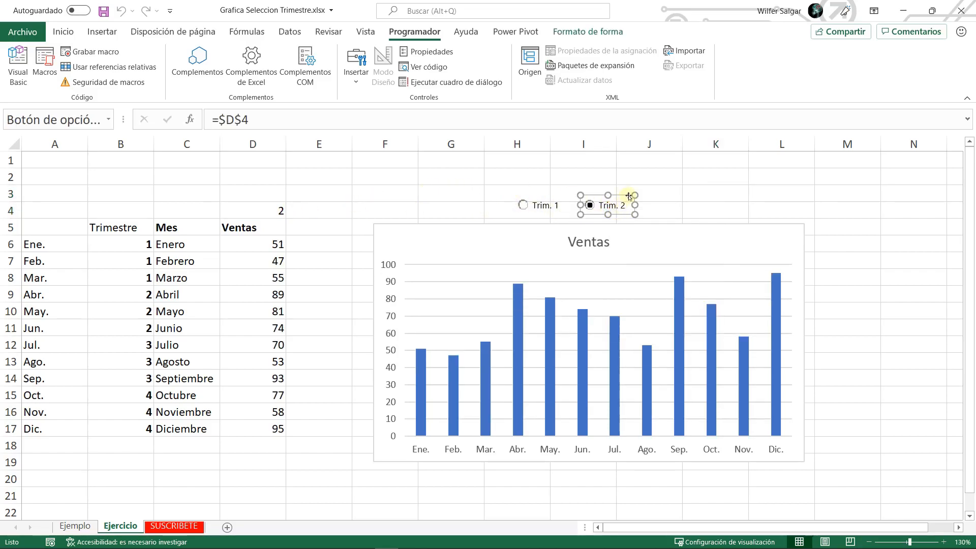
click(663, 198)
key(ctrl+v)
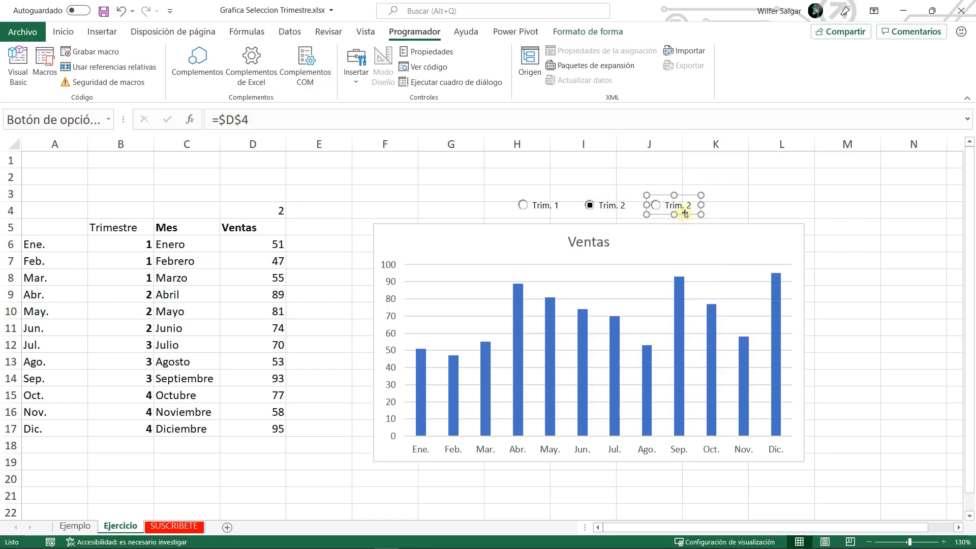
click(687, 208)
key(BackSpace)
click(743, 196)
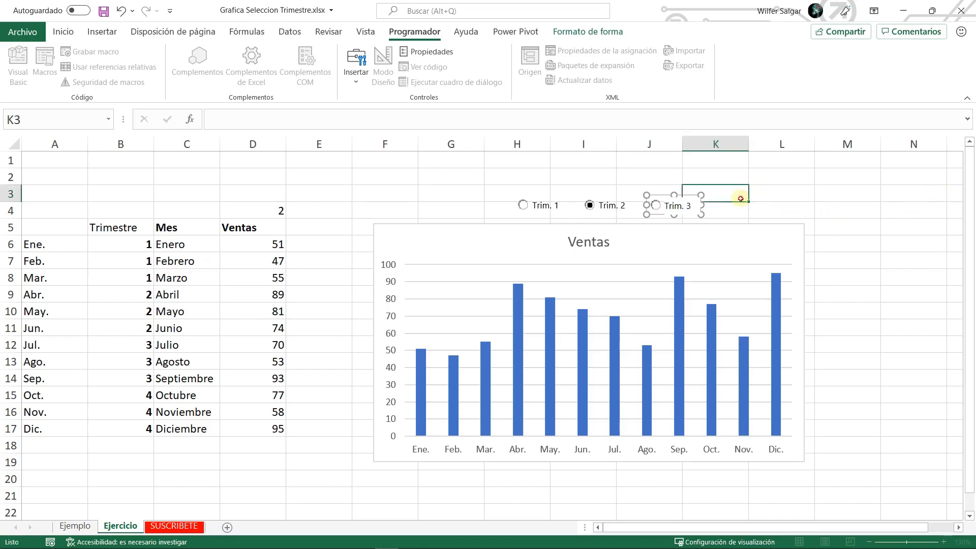
Add another copy of the option button to the right of Trim. 3 and label it "Trim. 4".
key(ctrl+v)
drag(730, 195, 729, 193)
click(755, 203)
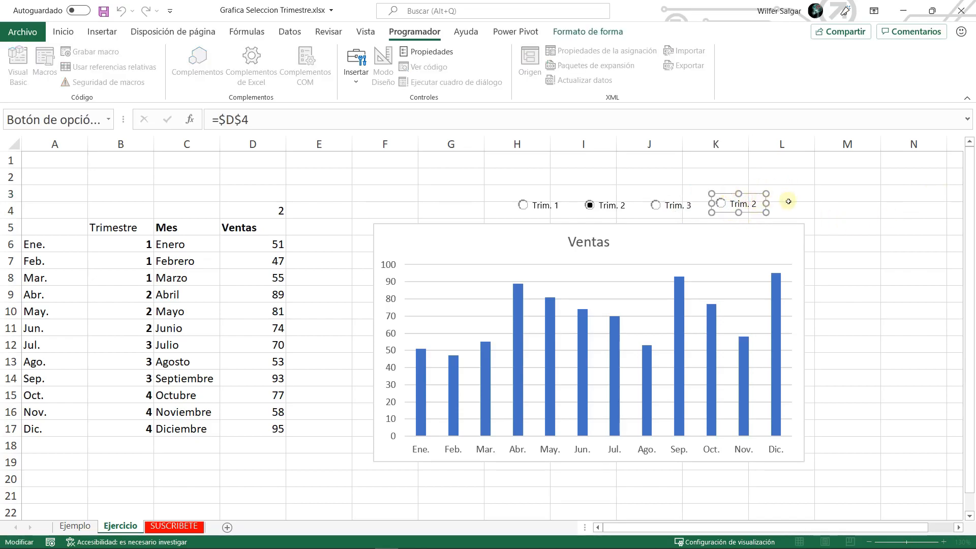
key(BackSpace)
text(4)
click(788, 202)
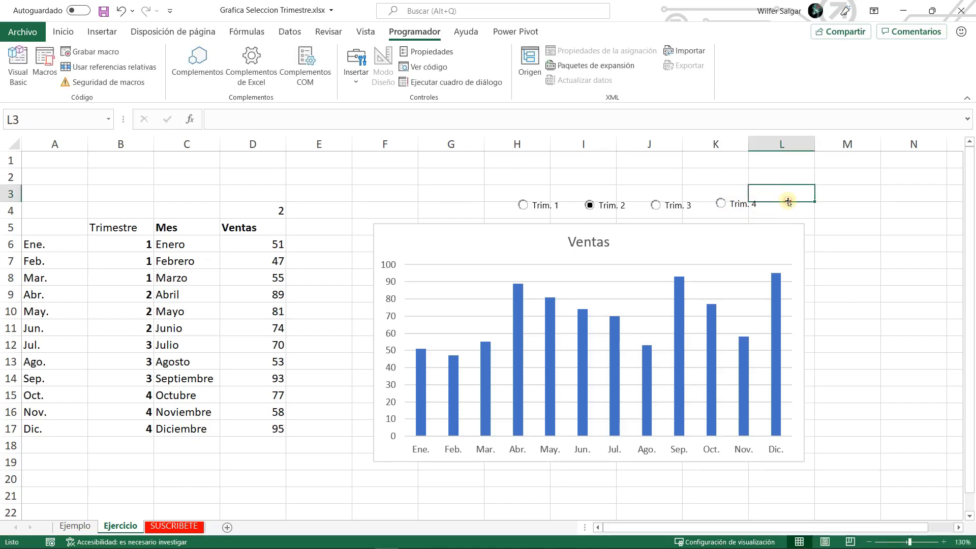
Activate each of the four quarter option buttons to check the number each one writes to D4.
click(662, 206)
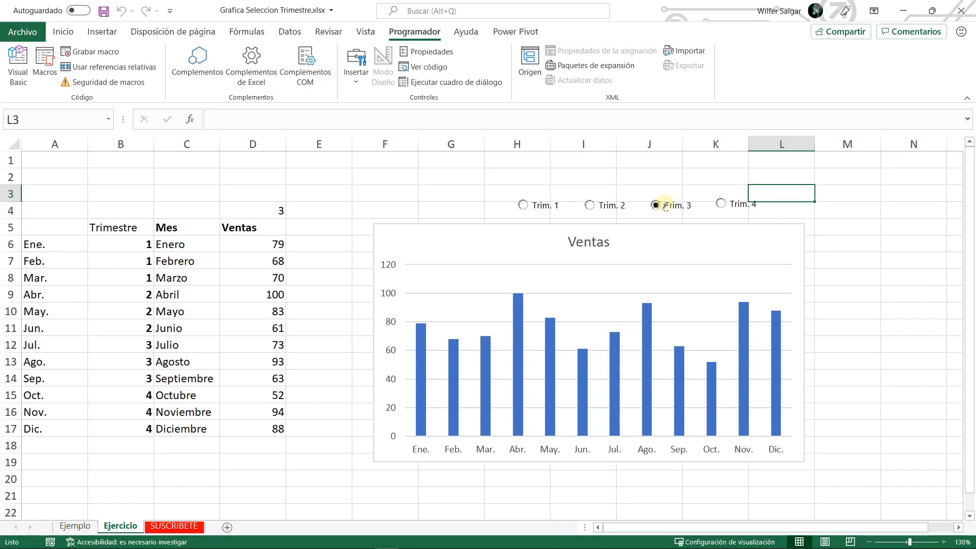
click(259, 209)
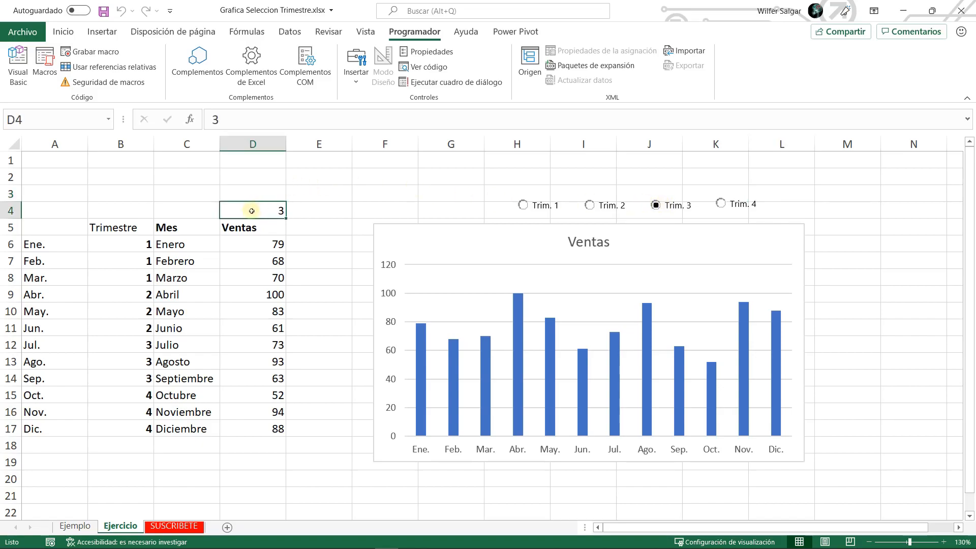
click(739, 206)
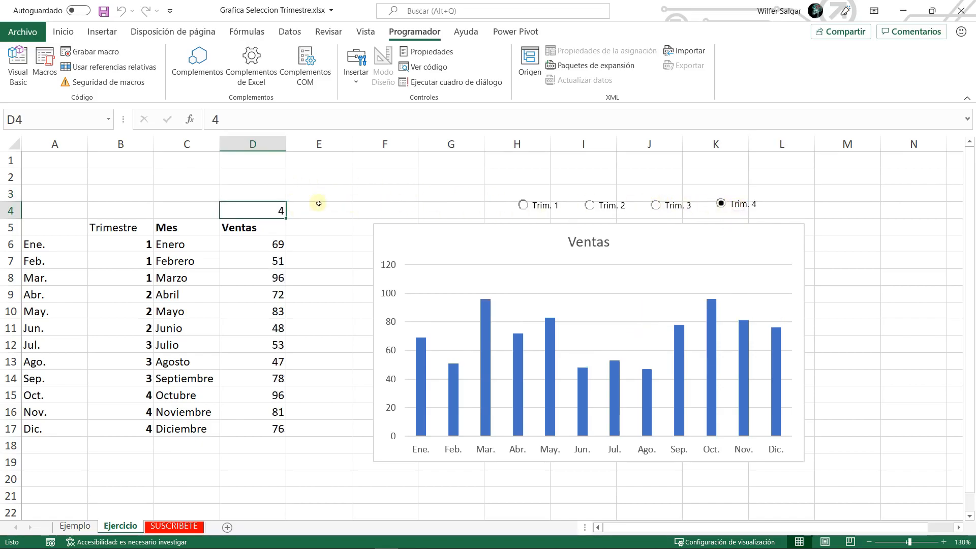
click(549, 206)
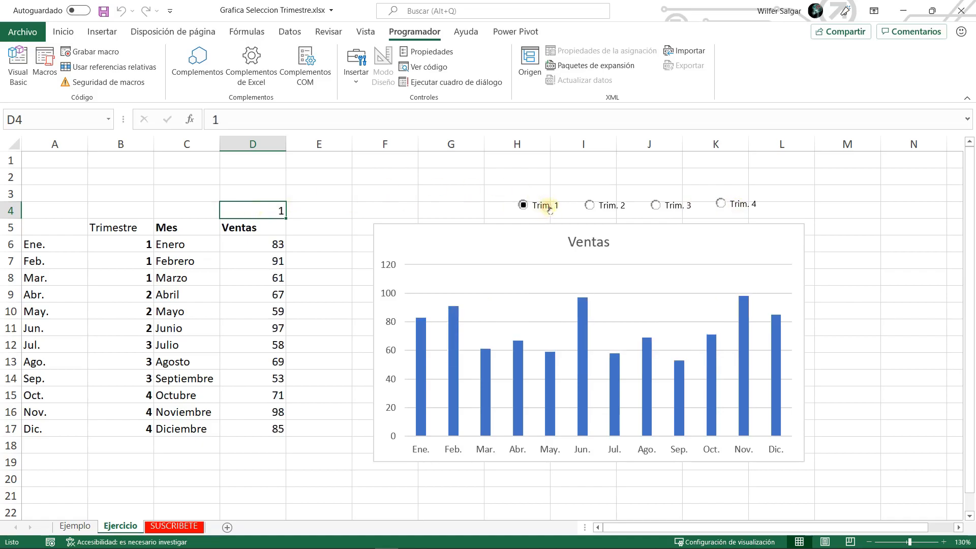
click(612, 205)
click(659, 205)
click(735, 203)
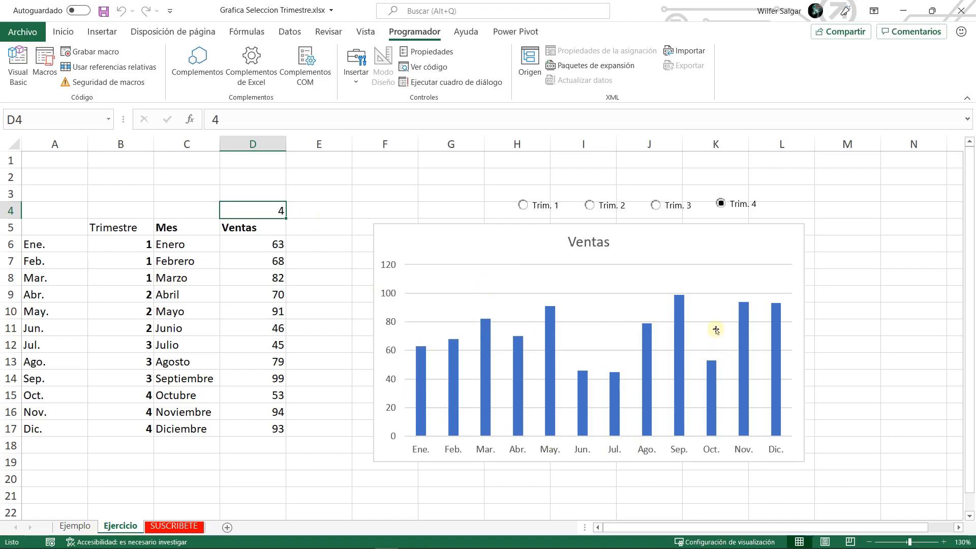
Inspect the Ventas formulas from D6 down, and switch through Trim. 1, 2 and 3 to watch them recalculate.
click(256, 245)
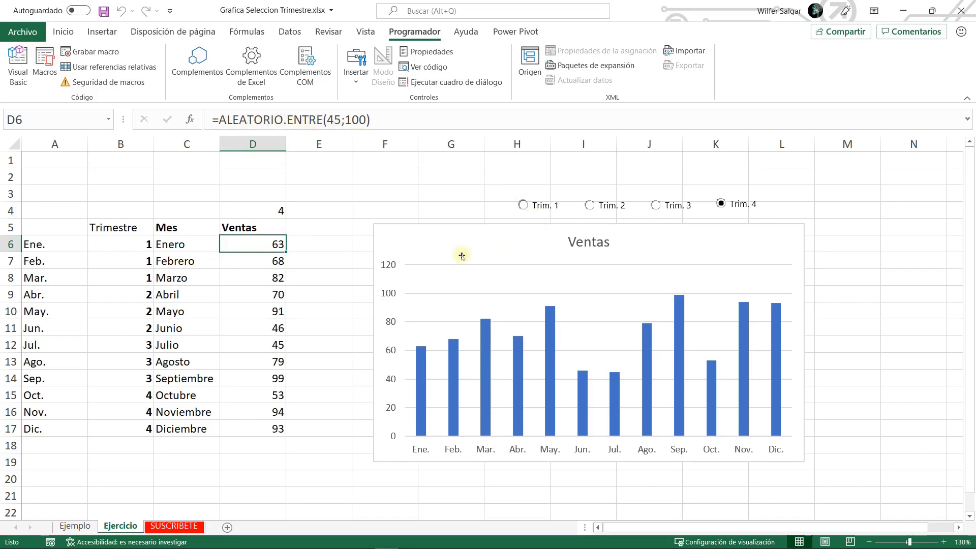
drag(264, 243, 221, 438)
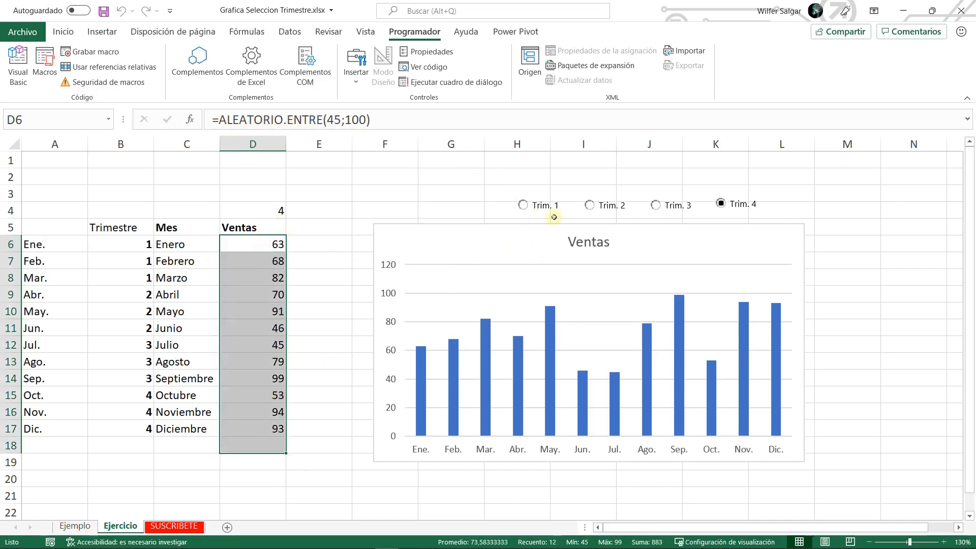
click(535, 206)
click(613, 205)
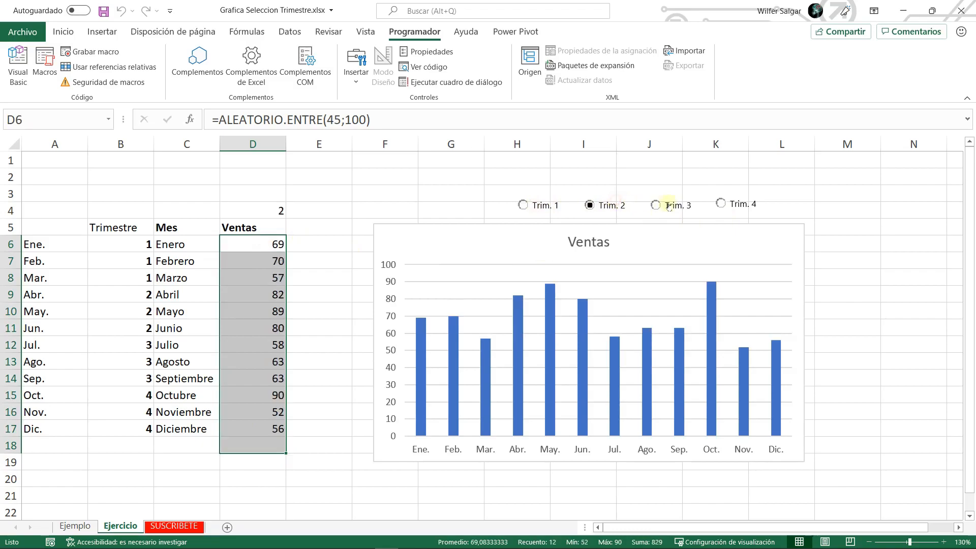
click(671, 204)
Replace the random-number formulas in D6:D17 with their values using Paste Special.
click(283, 241)
key(ctrl+shift+Down)
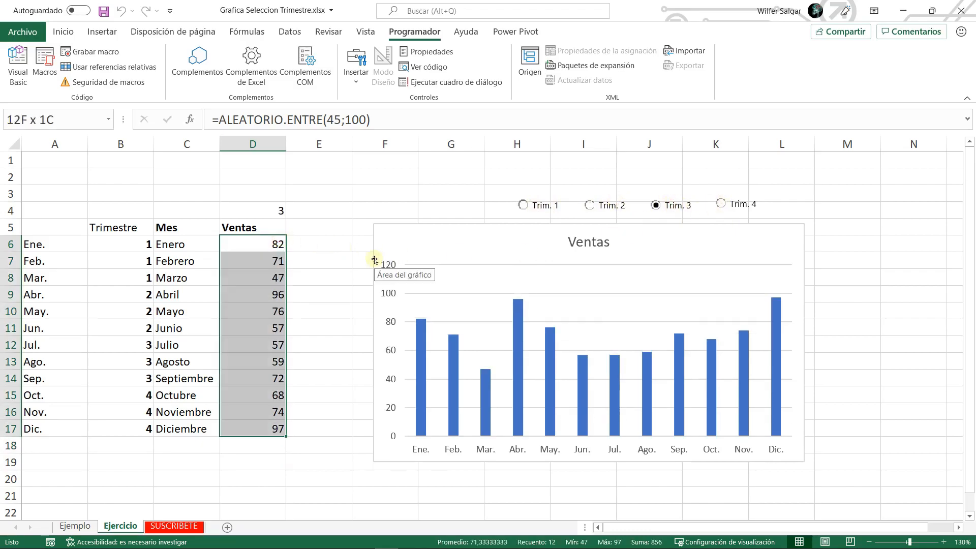
key(ctrl+c)
key(ctrl+alt+v)
key(v)
key(Return)
key(Escape)
key(Up)
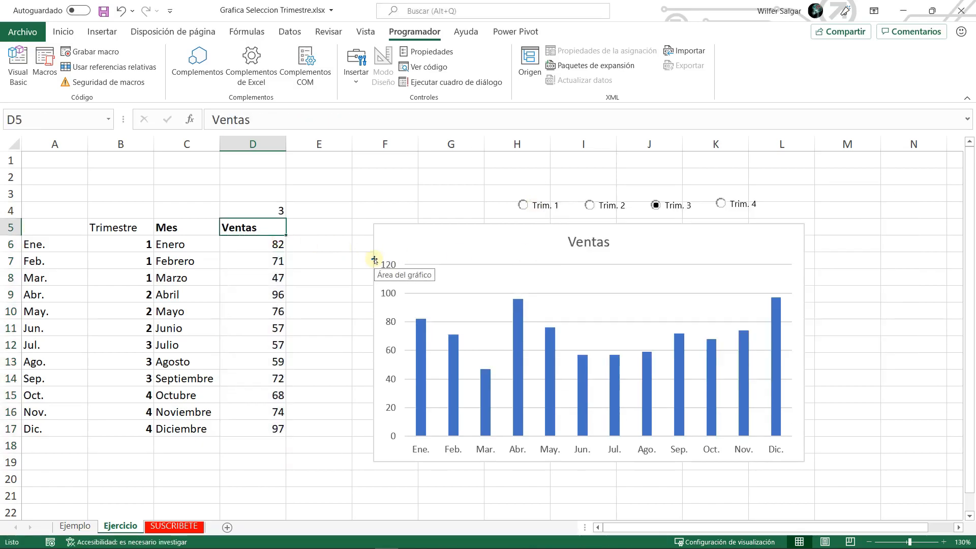
Switch through all four quarter option buttons and check the Ventas data for any recalculation.
click(533, 208)
click(611, 206)
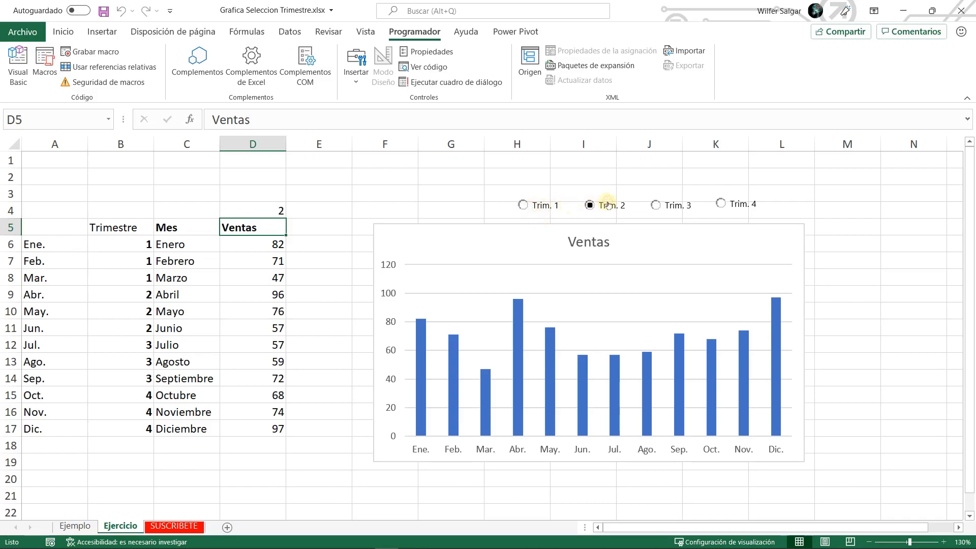
click(668, 209)
click(738, 208)
click(233, 248)
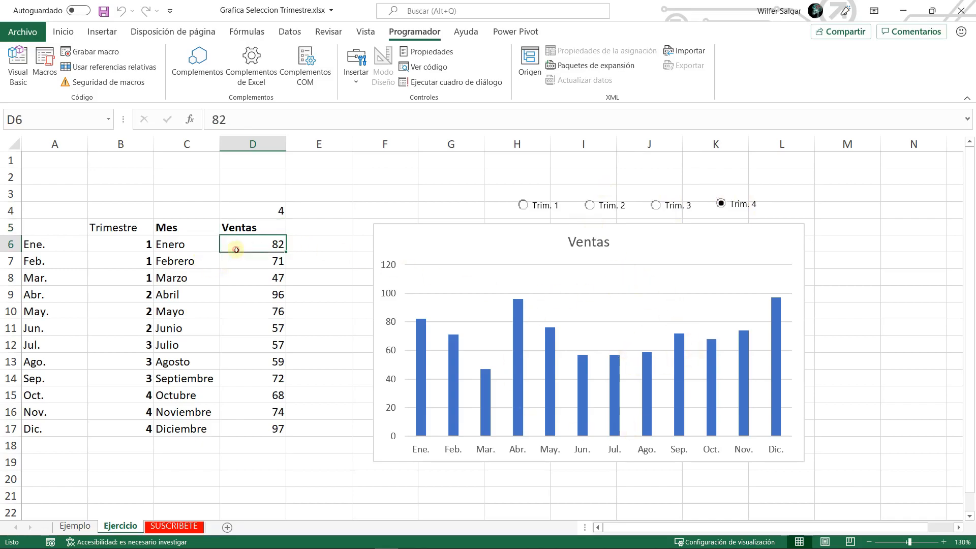
drag(272, 243, 222, 436)
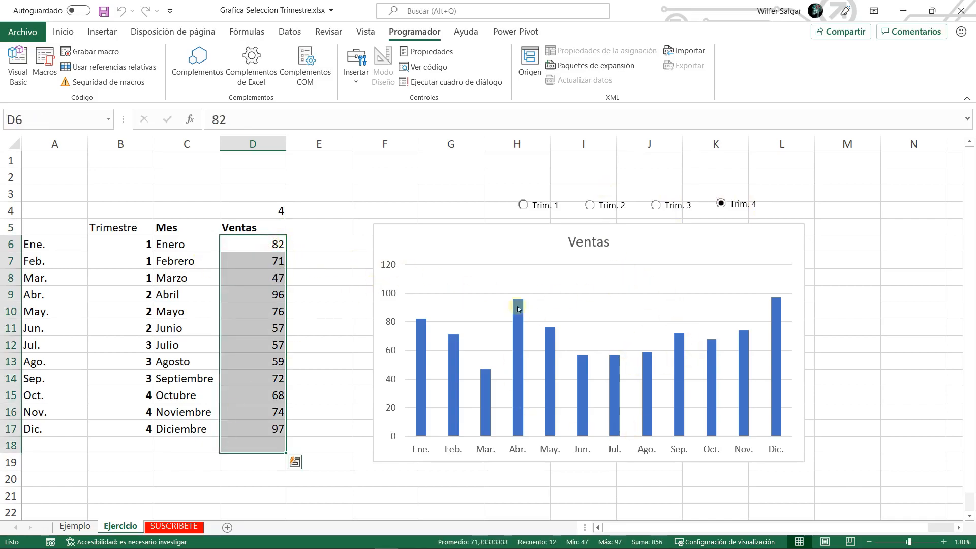
click(247, 244)
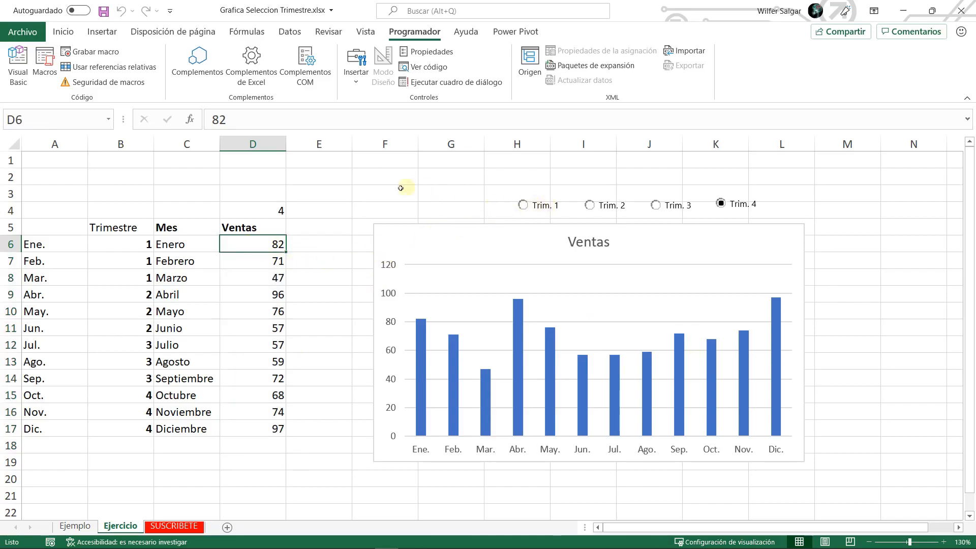
Enter the helper column header "Selección Usuario" in E5, beside Ventas.
click(268, 214)
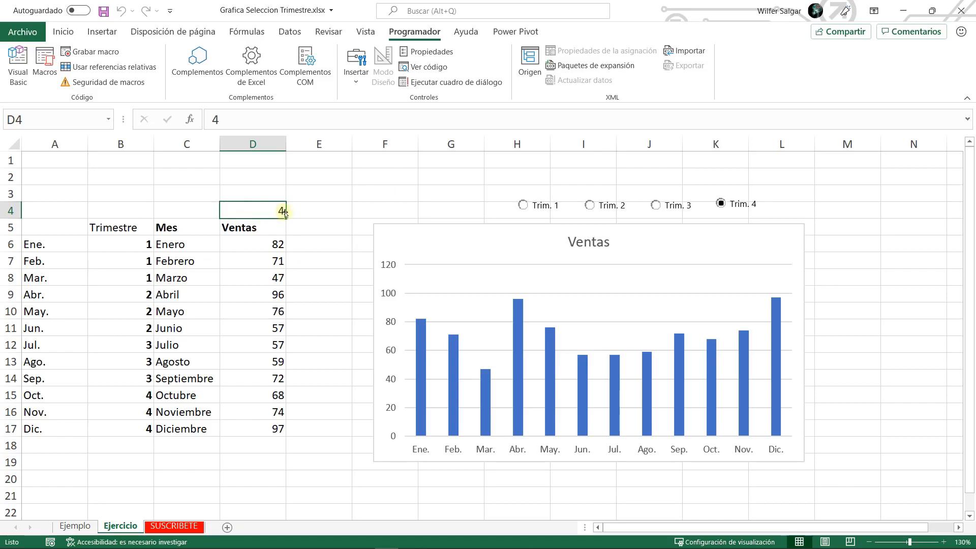
click(309, 225)
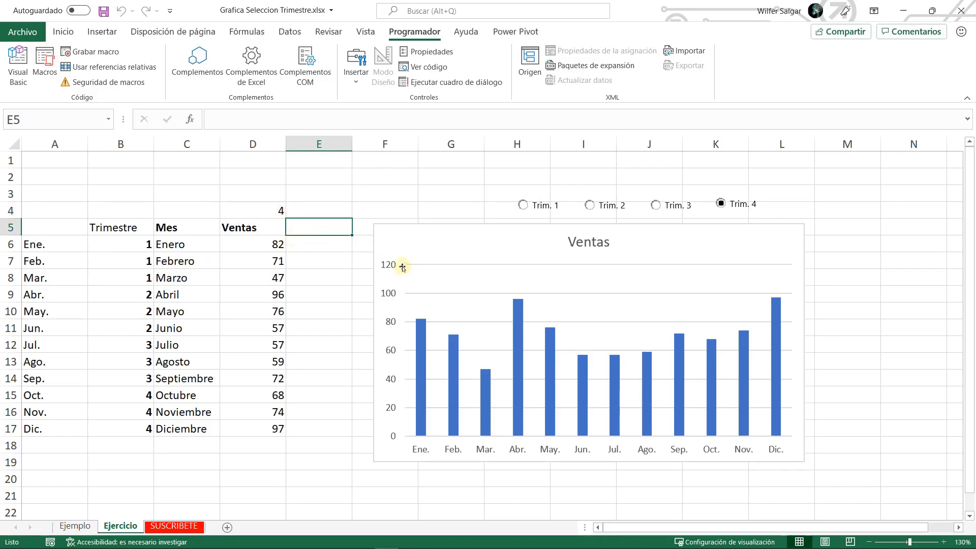
click(258, 209)
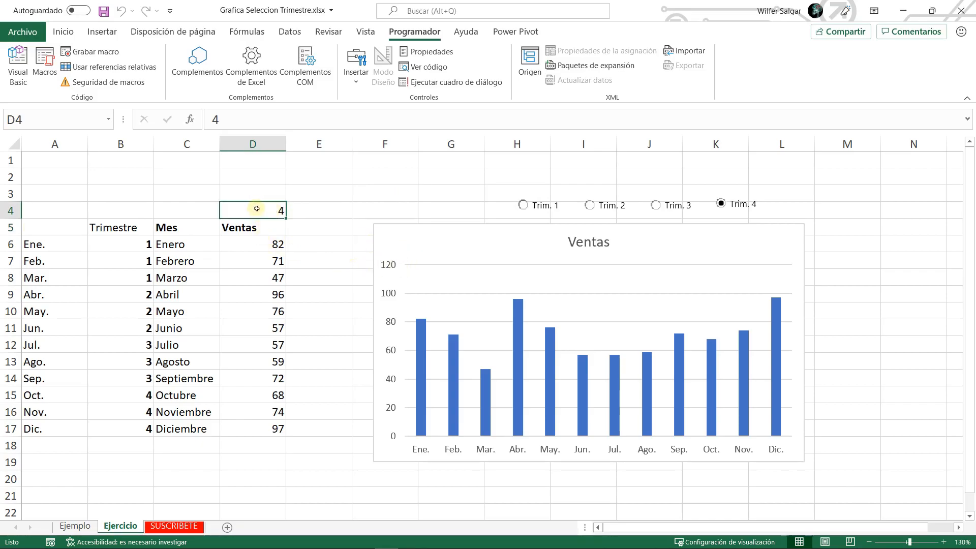
click(301, 224)
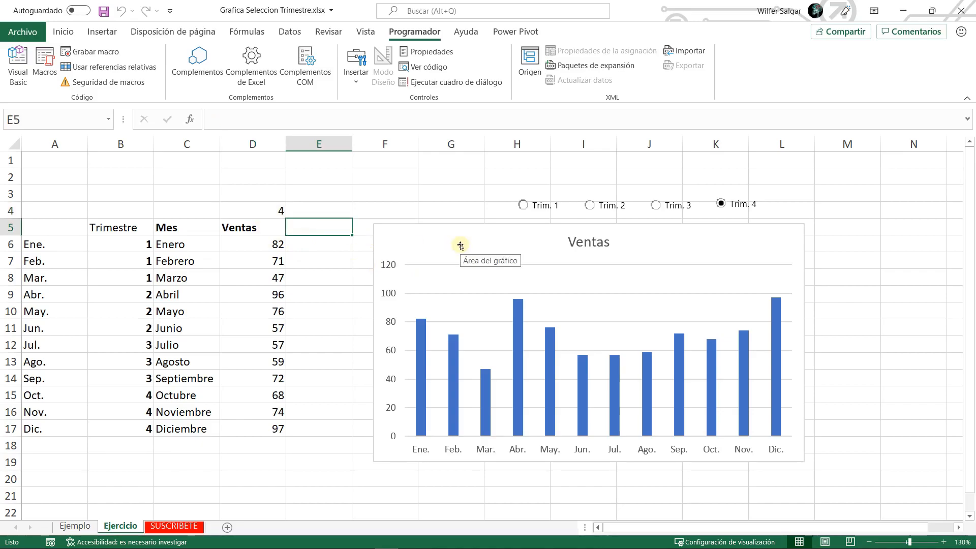
text(Selección Usuario)
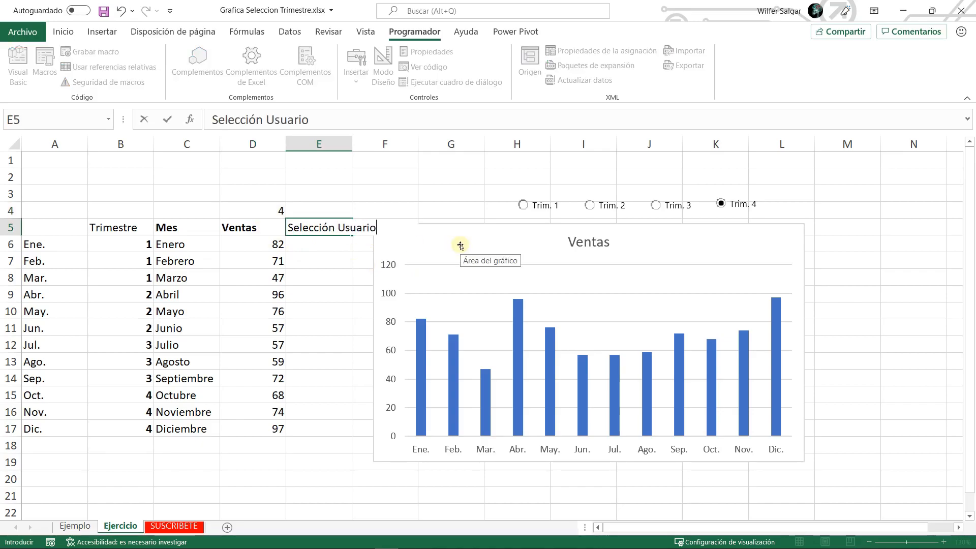
key(Return)
Enter =SI(B6=$D$4;D6;NOD()) in E6 to return the month's sales only when its quarter matches the linked cell.
text(=)
text(si)
key(Tab)
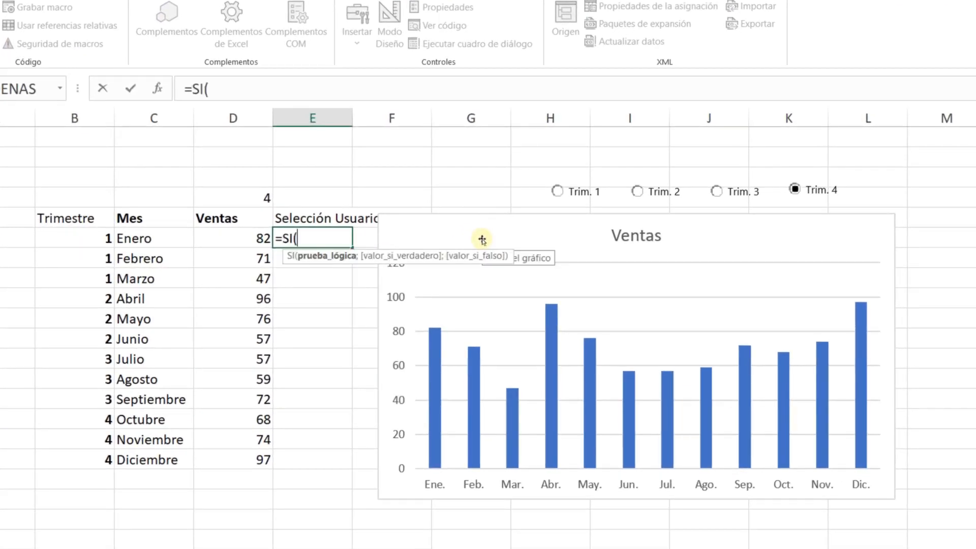
key(Left)
key(Left)
key(Left)
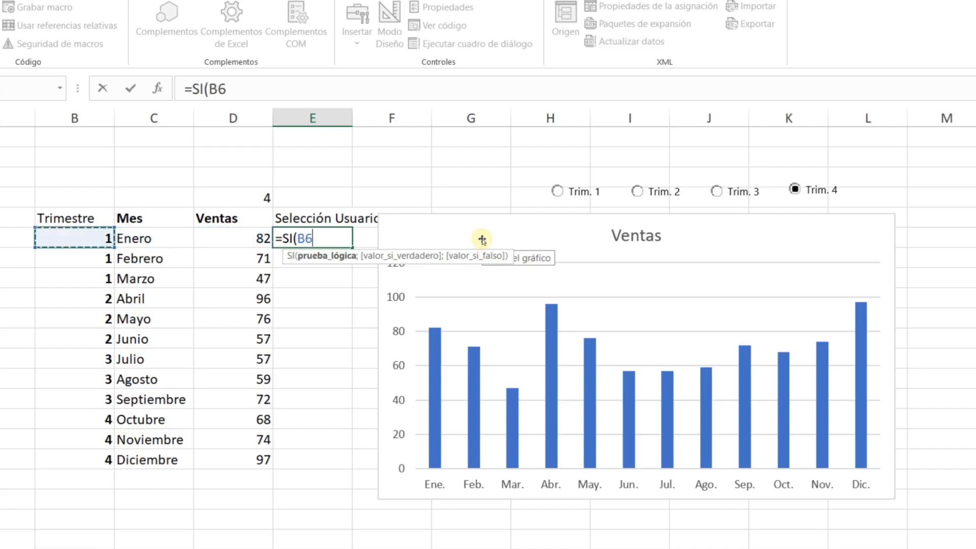
text(=)
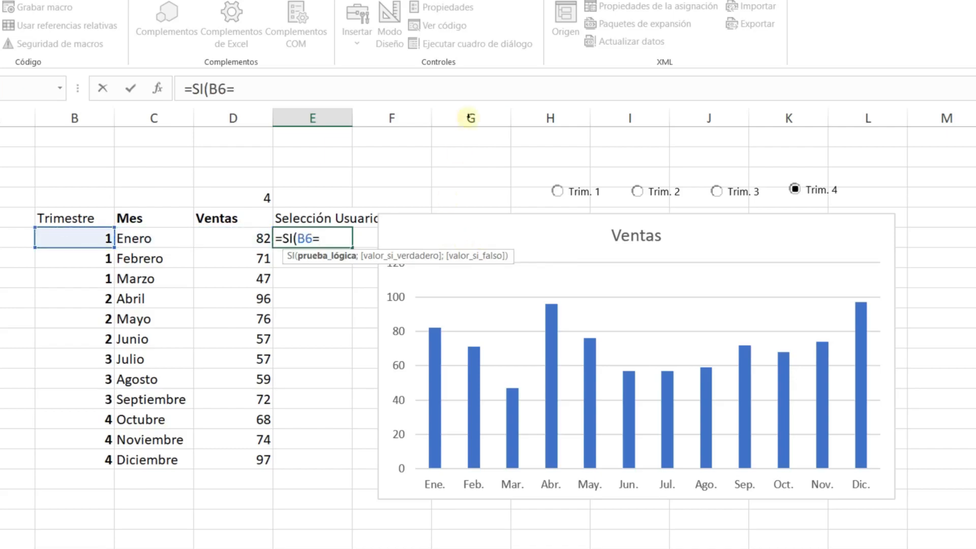
click(253, 198)
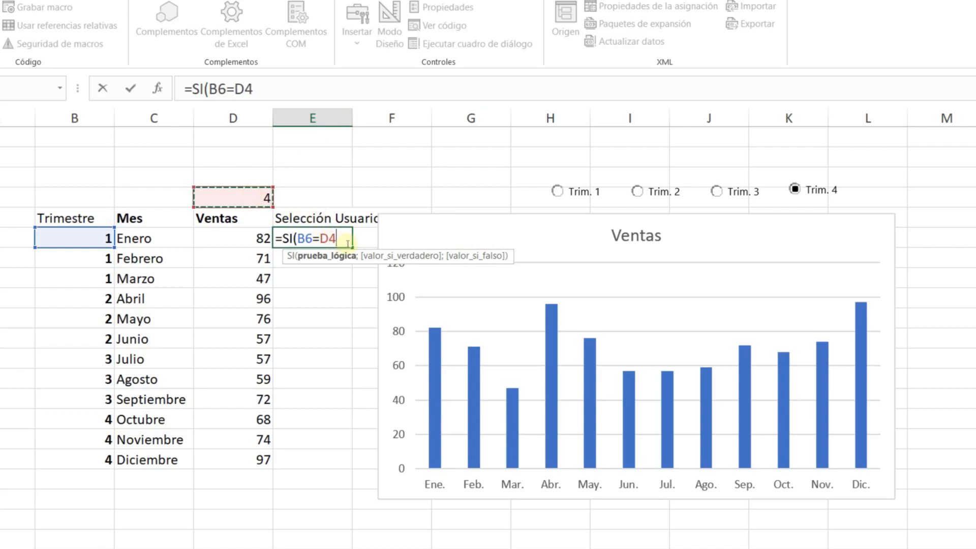
key(F4)
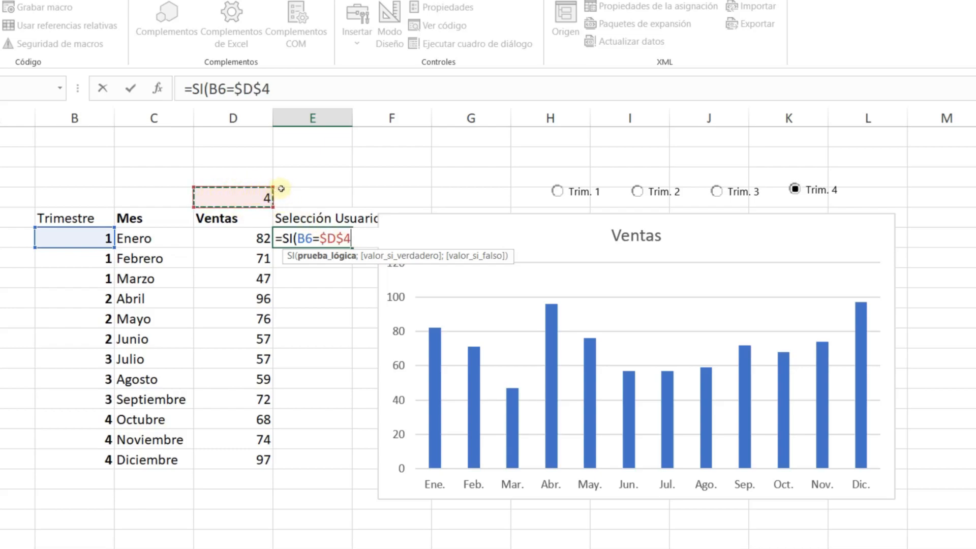
text(;)
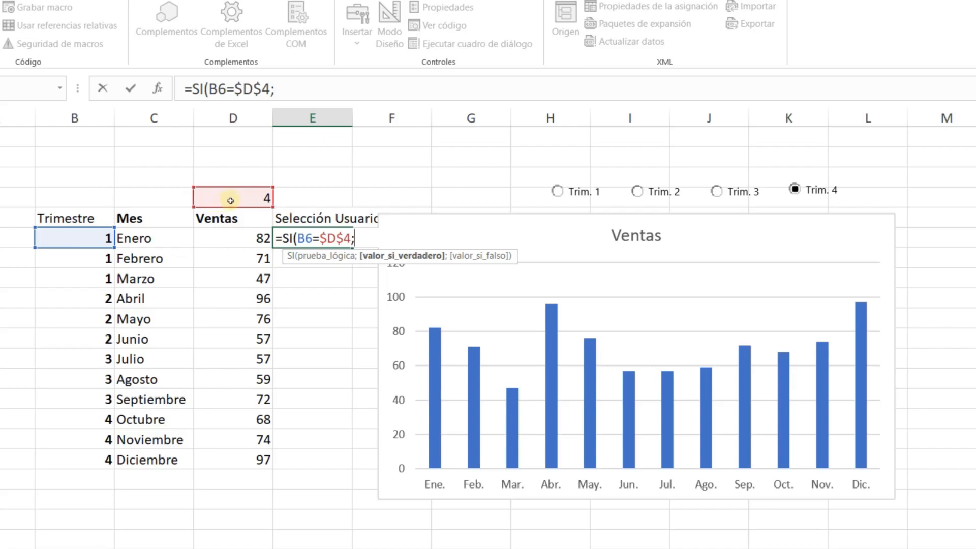
click(242, 238)
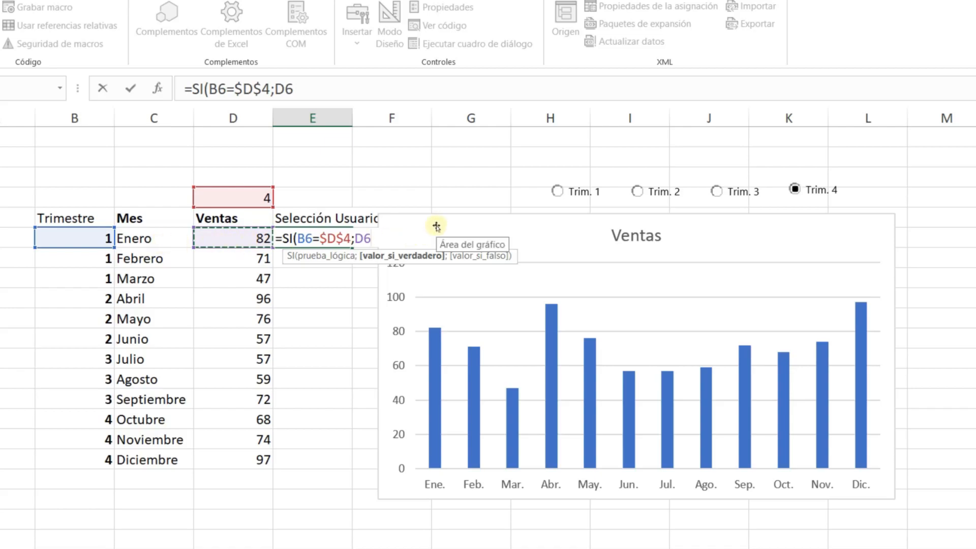
text(;)
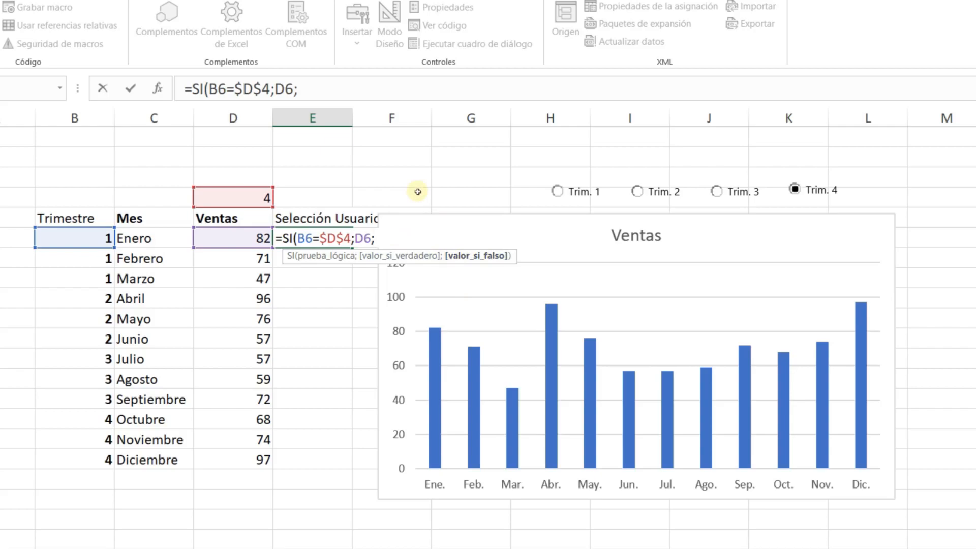
text(nod())
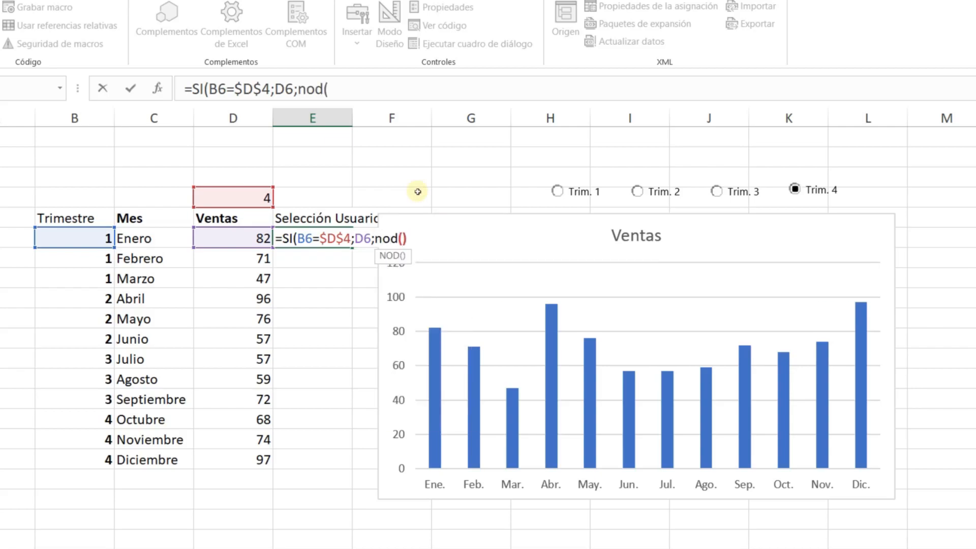
text())
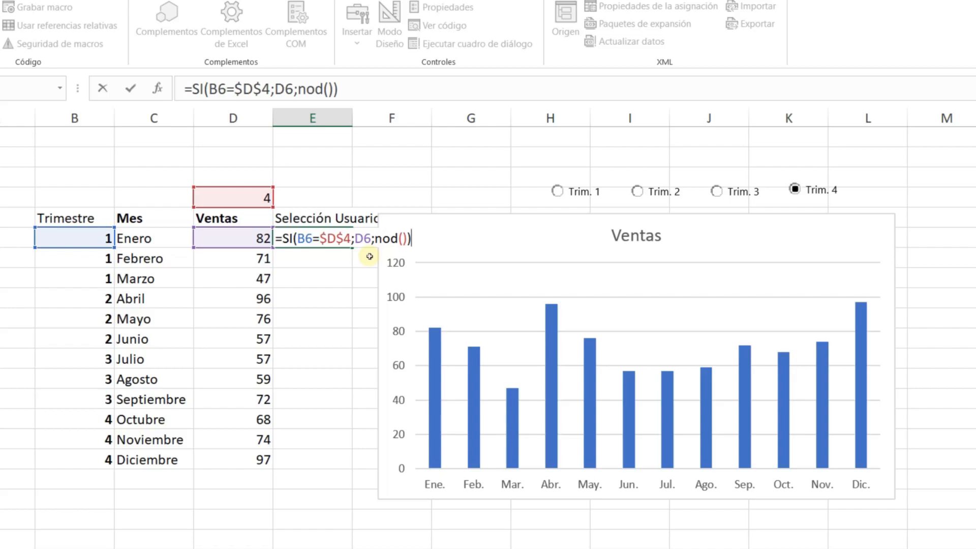
key(Return)
Copy the E6 formula down through E17 and move the Ventas chart clear of the Selección Usuario header.
key(Up)
key(ctrl+c)
key(Left)
key(ctrl+Down)
key(Right)
key(ctrl+shift+Up)
key(ctrl+Up)
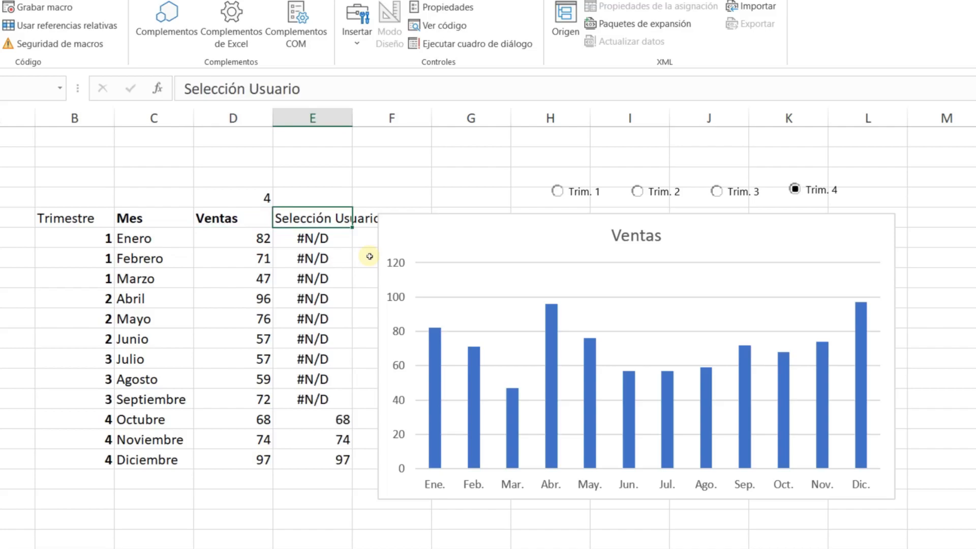
drag(451, 220, 494, 216)
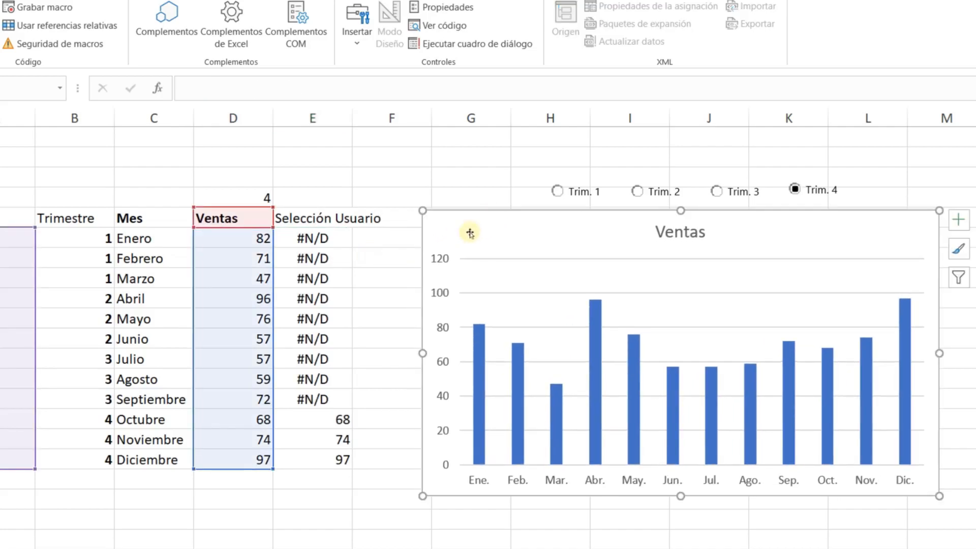
Compare the quarter 4 rows in B15:E17 and the Selección Usuario column with the quarter number in D4.
click(310, 424)
click(254, 198)
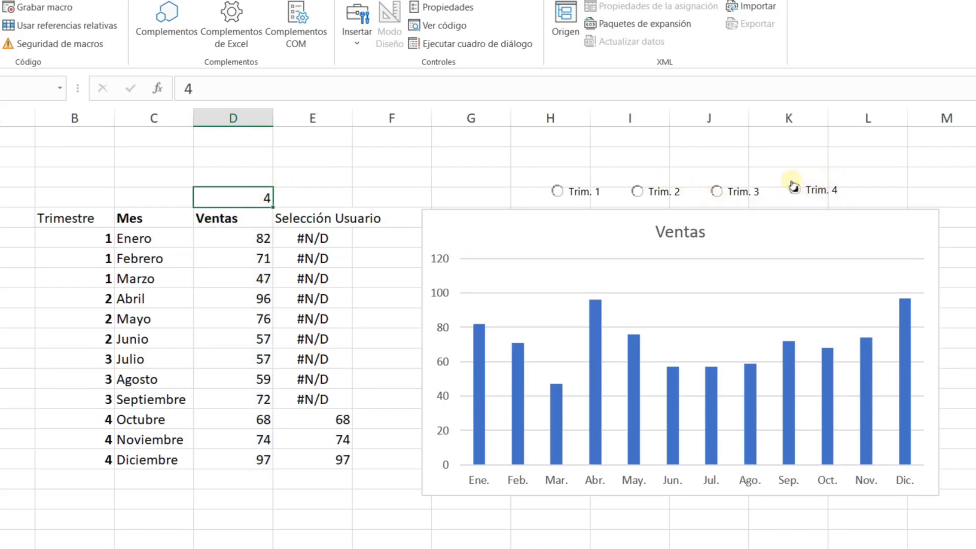
drag(96, 420, 314, 451)
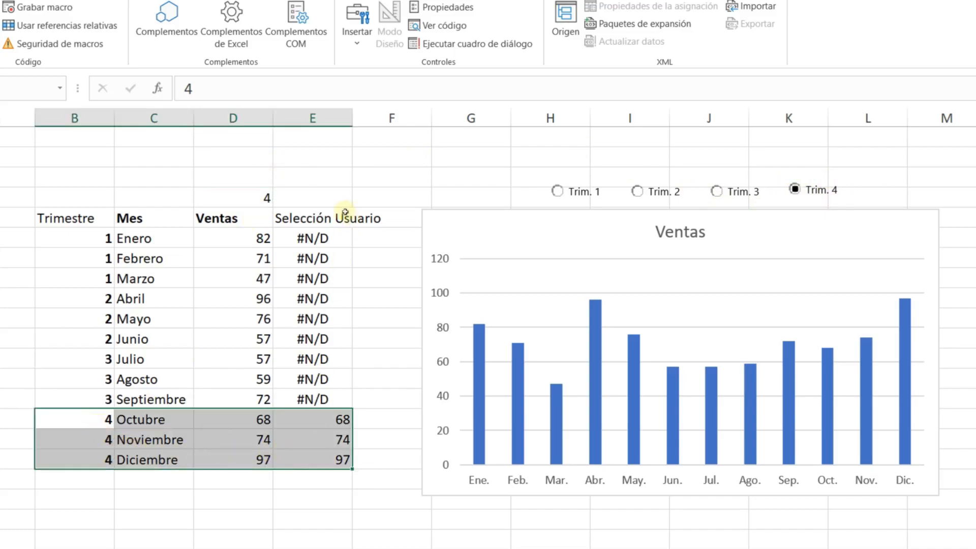
drag(340, 216, 283, 460)
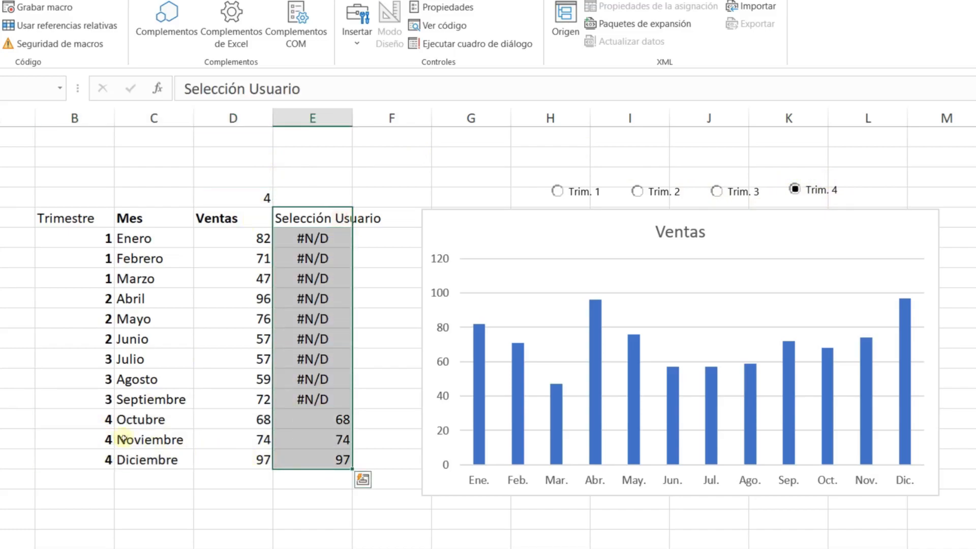
ctrl+click(98, 421)
drag(98, 421, 290, 460)
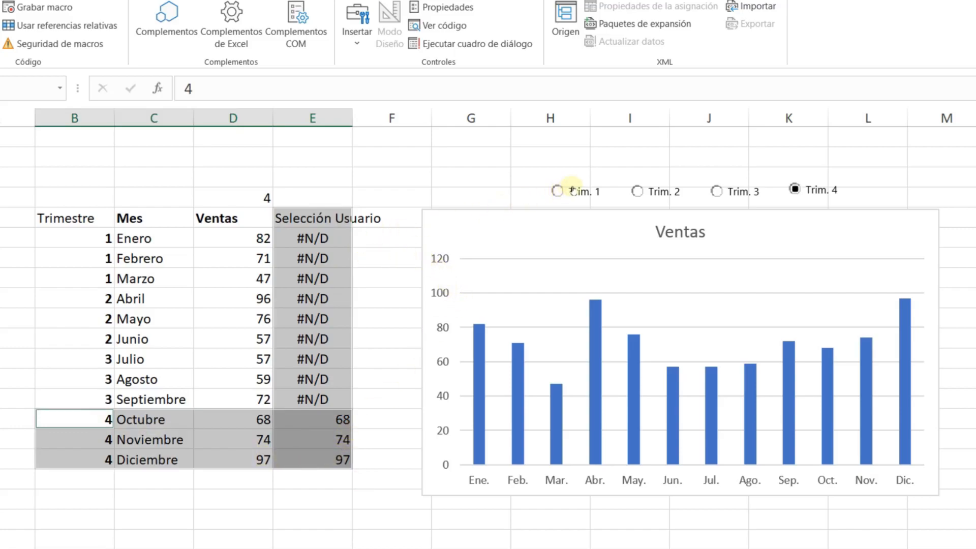
Activate Trim. 1 and check the Selección Usuario column for January to March against D4.
click(578, 192)
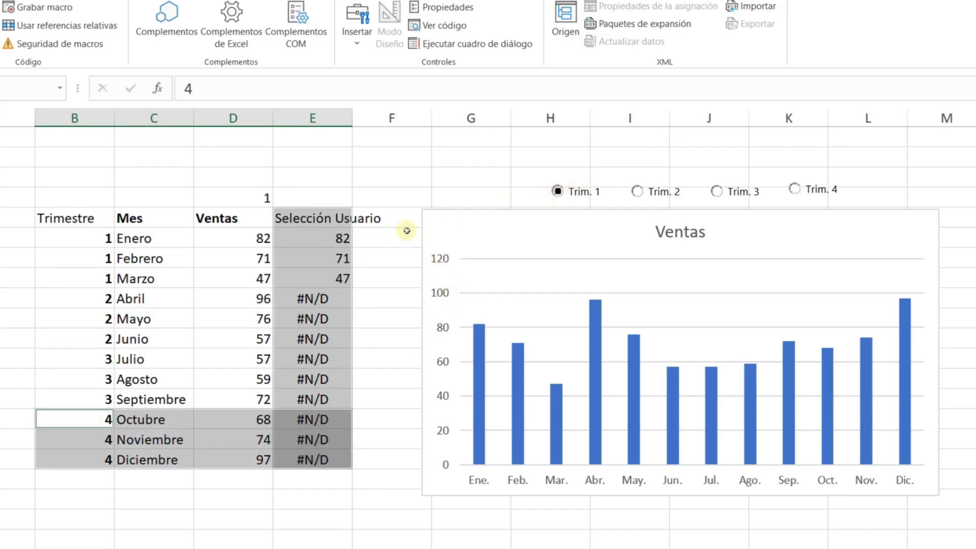
click(314, 239)
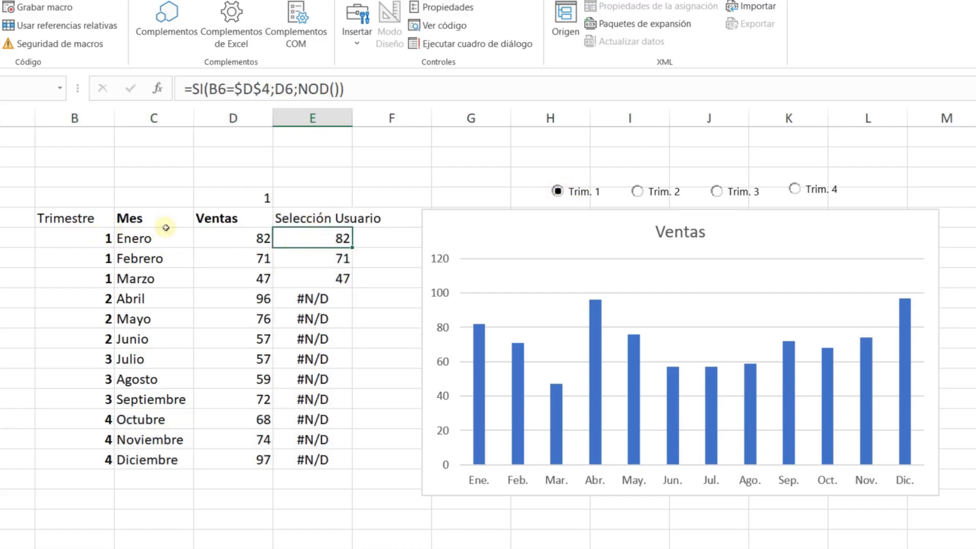
click(257, 198)
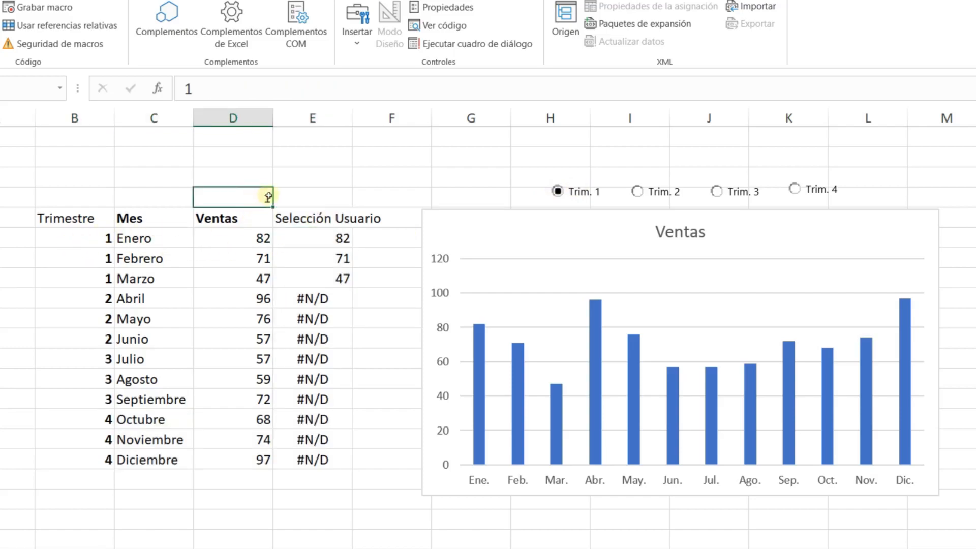
mouse_move(108, 239)
mouse_down()
mouse_move(95, 284)
mouse_move(322, 274)
mouse_up()
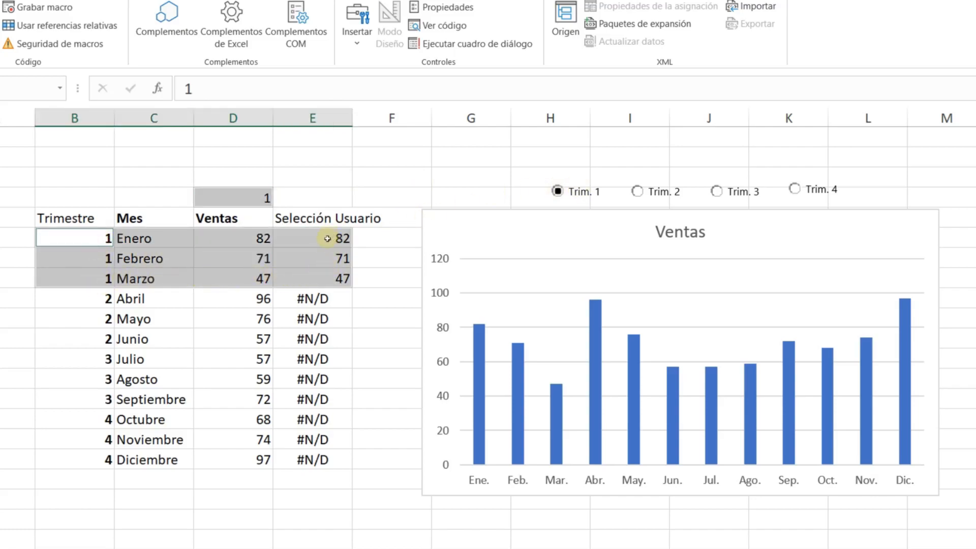
click(312, 219)
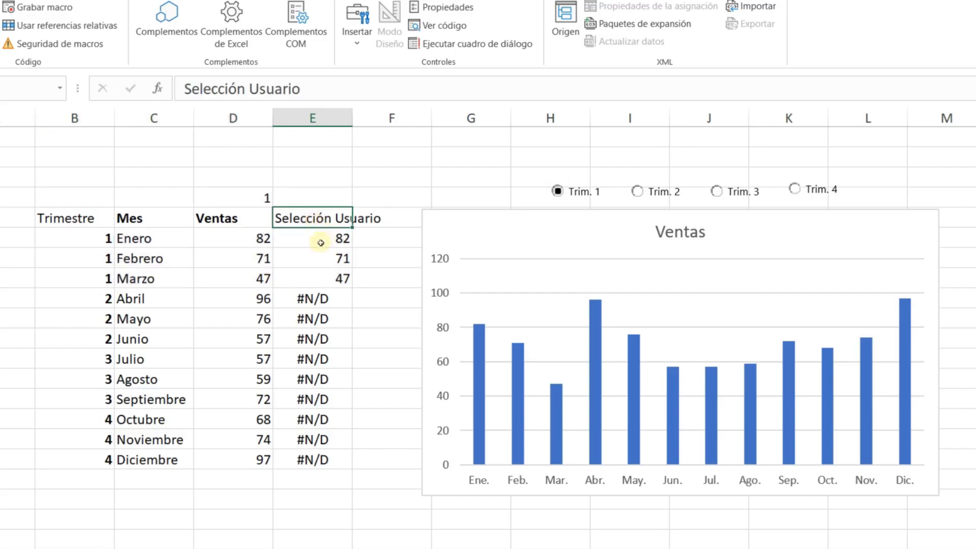
drag(325, 222, 305, 459)
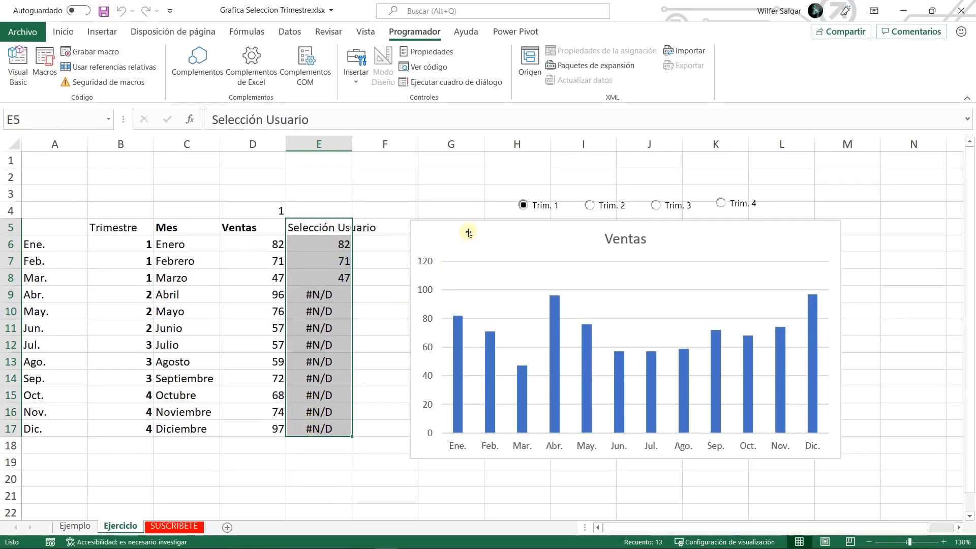
Open the data source selection for the Ventas chart.
click(477, 224)
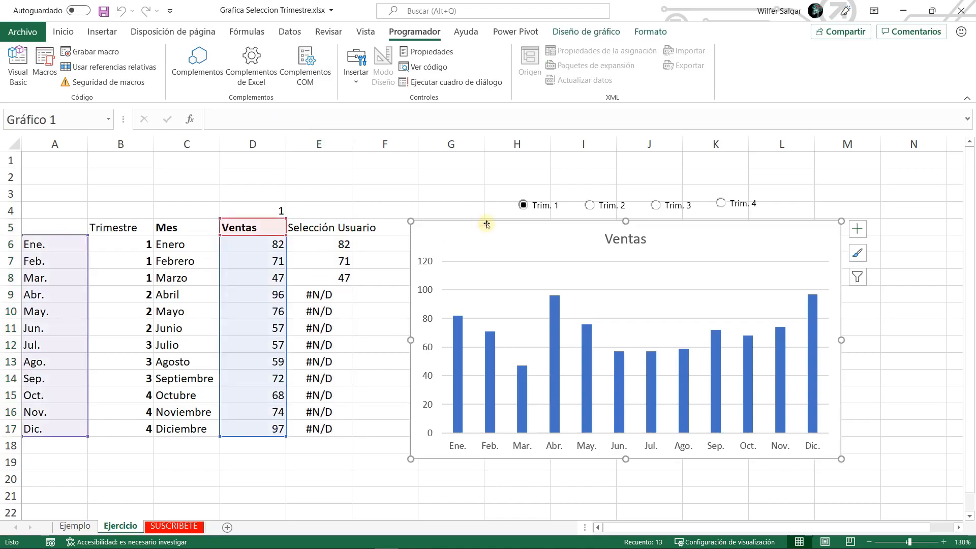
click(362, 248)
click(326, 229)
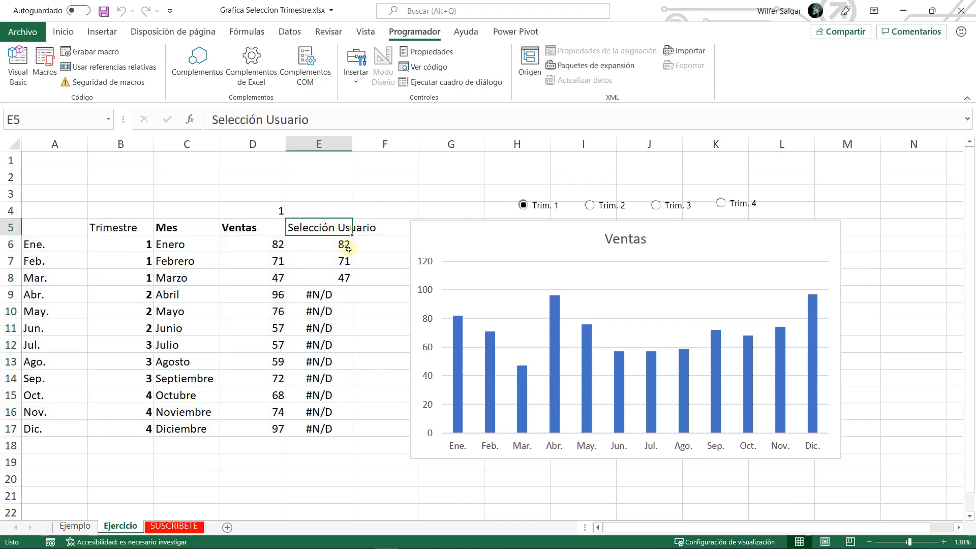
click(527, 239)
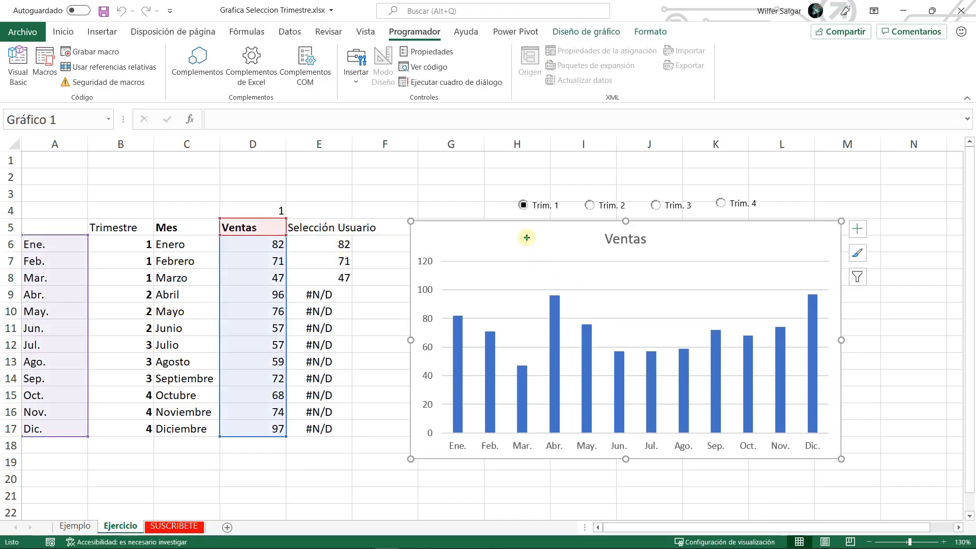
right_click(527, 237)
click(593, 351)
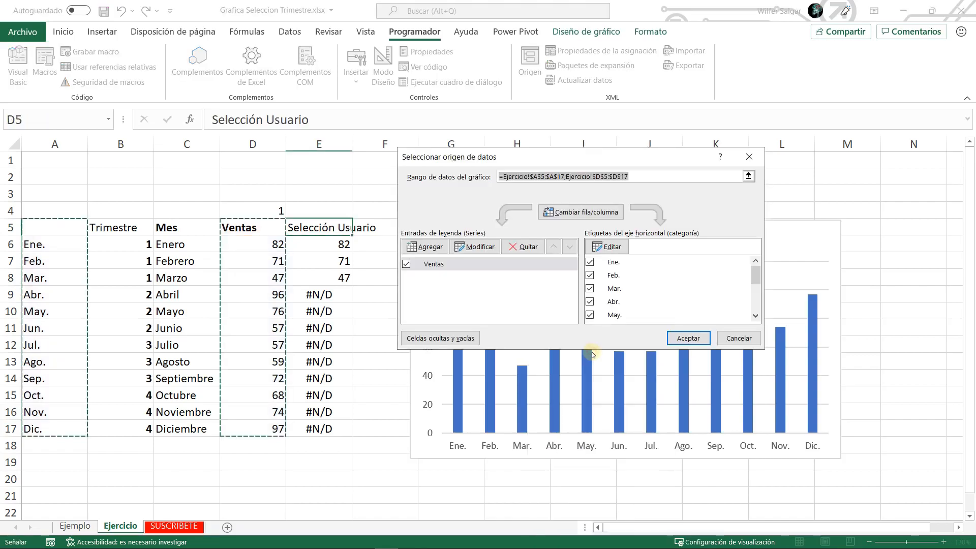
Add a chart series named from E5 with the values in Ejercicio!$E$6:$E$17.
click(425, 247)
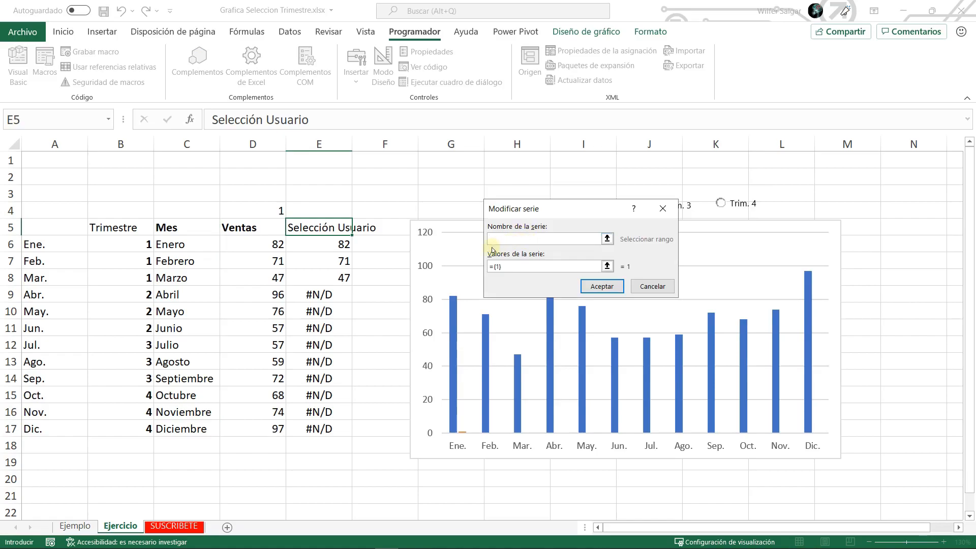
click(344, 244)
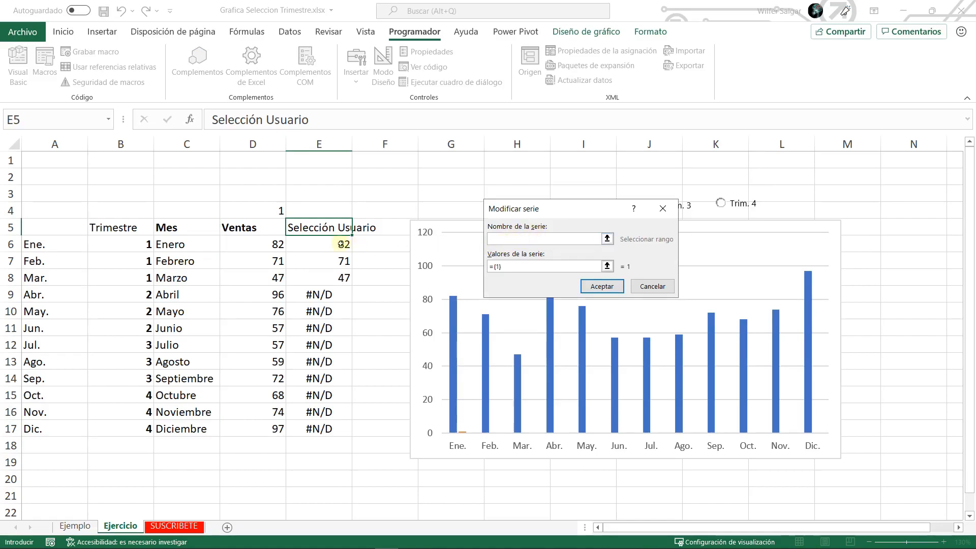
click(316, 229)
drag(536, 269, 459, 272)
key(BackSpace)
drag(336, 246, 322, 429)
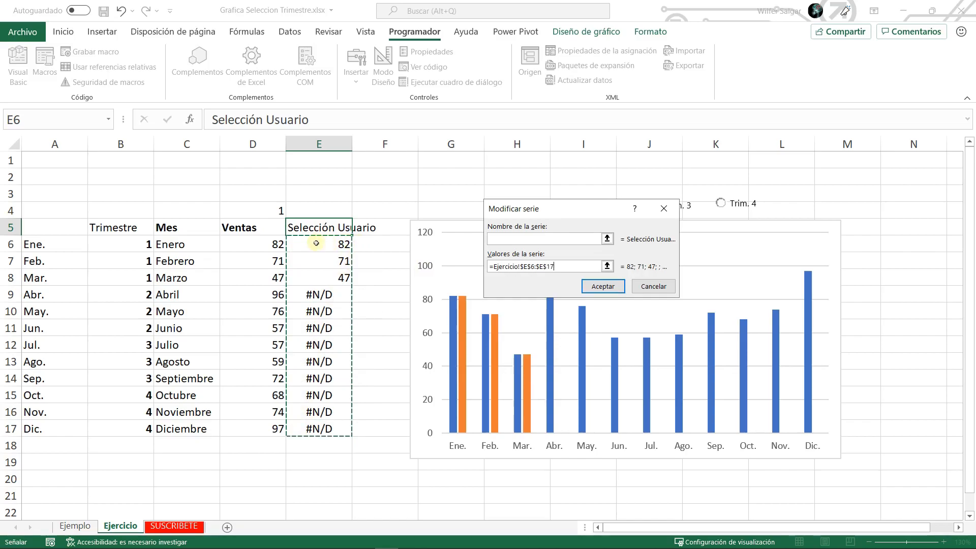
click(595, 288)
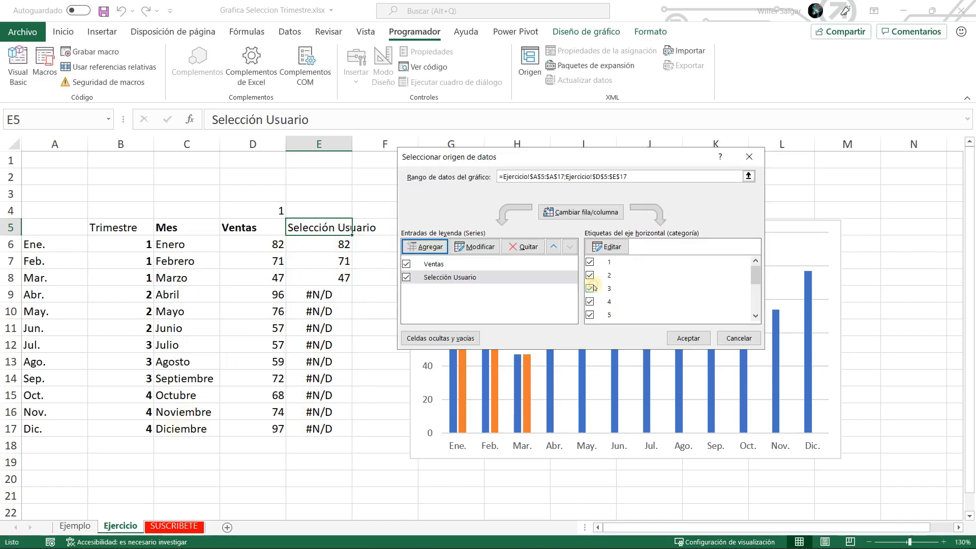
Set the chart's horizontal axis labels to Ejercicio!$A$6:$A$17 and apply the data source changes.
click(610, 247)
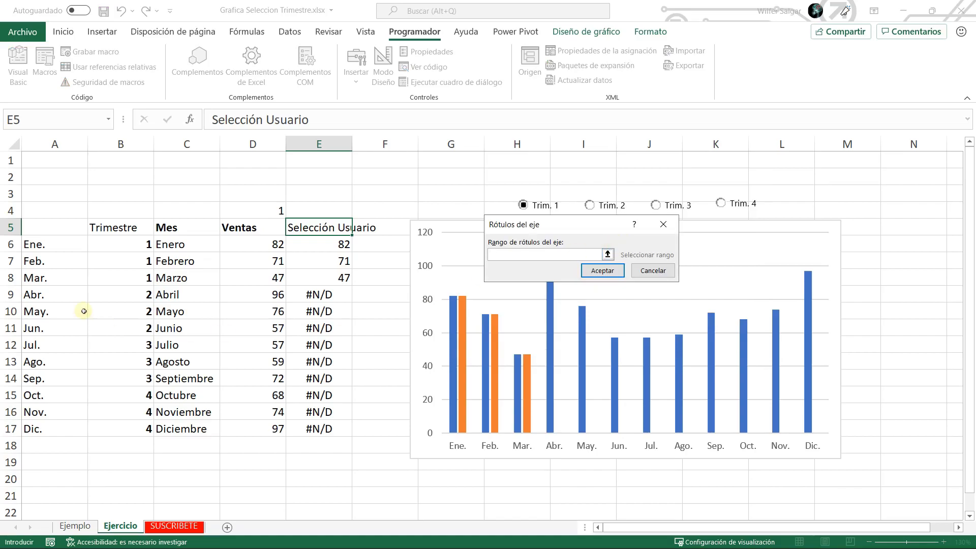
drag(54, 245, 54, 431)
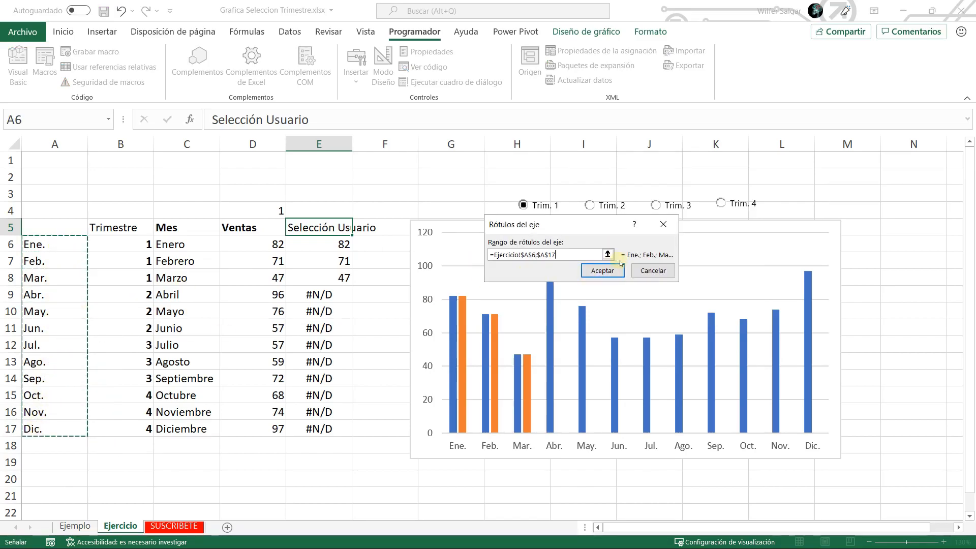
click(602, 270)
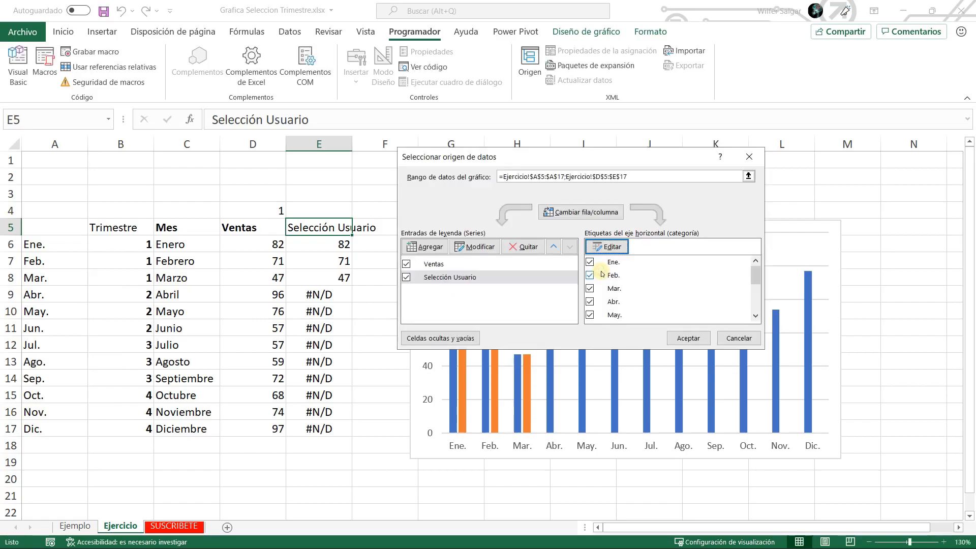
click(684, 338)
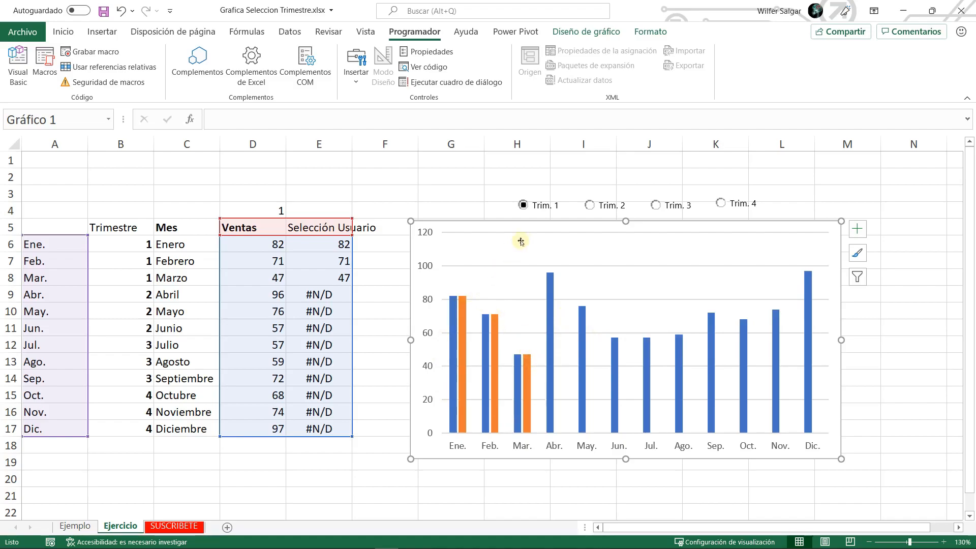
Activate Trim. 2, Trim. 3 and Trim. 4 in turn and check which months the second series marks in the chart.
click(590, 206)
click(653, 205)
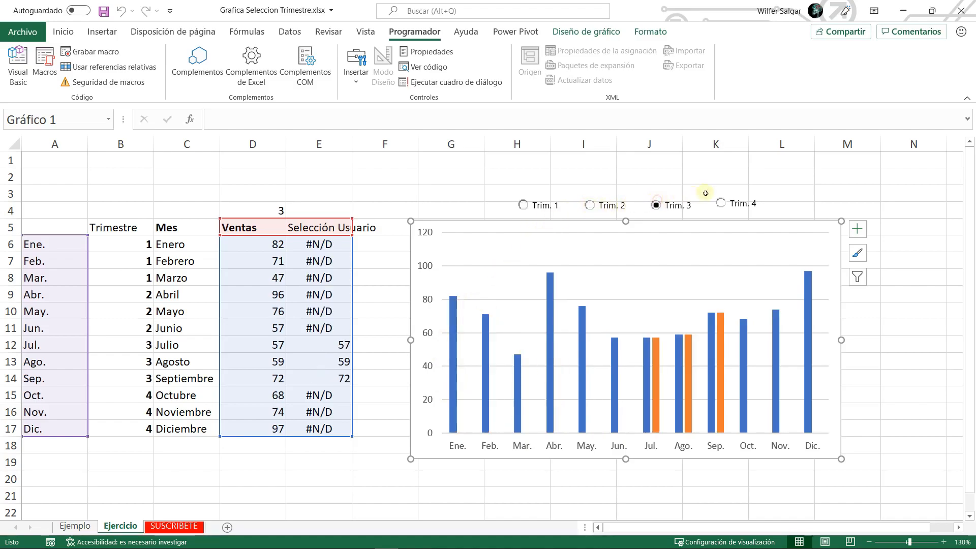
click(736, 203)
click(423, 481)
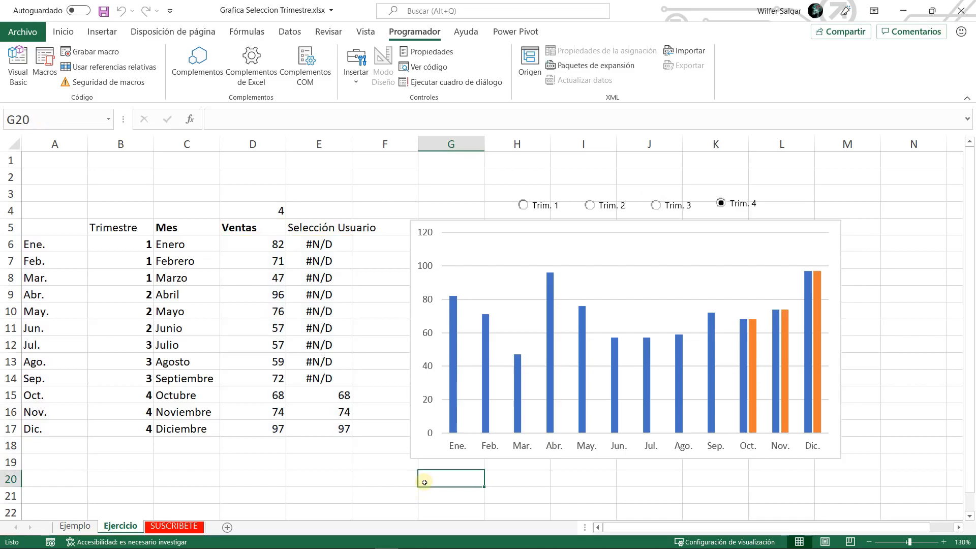
Try Trim. 1 and Trim. 2 on the Ejemplo sheet, compare its highlighted columns with the Ejercicio chart, and return to Ejercicio.
key(ctrl+Page_Up)
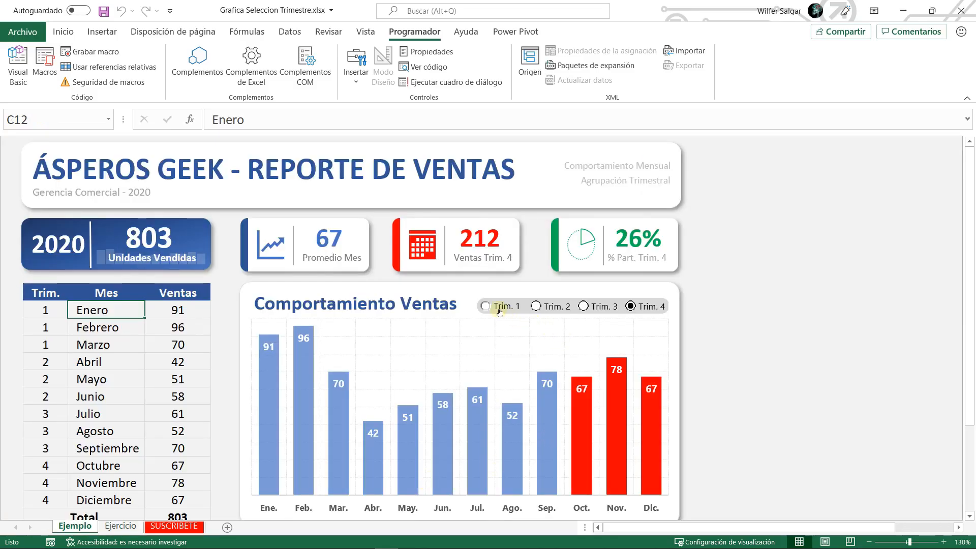
click(498, 307)
click(537, 306)
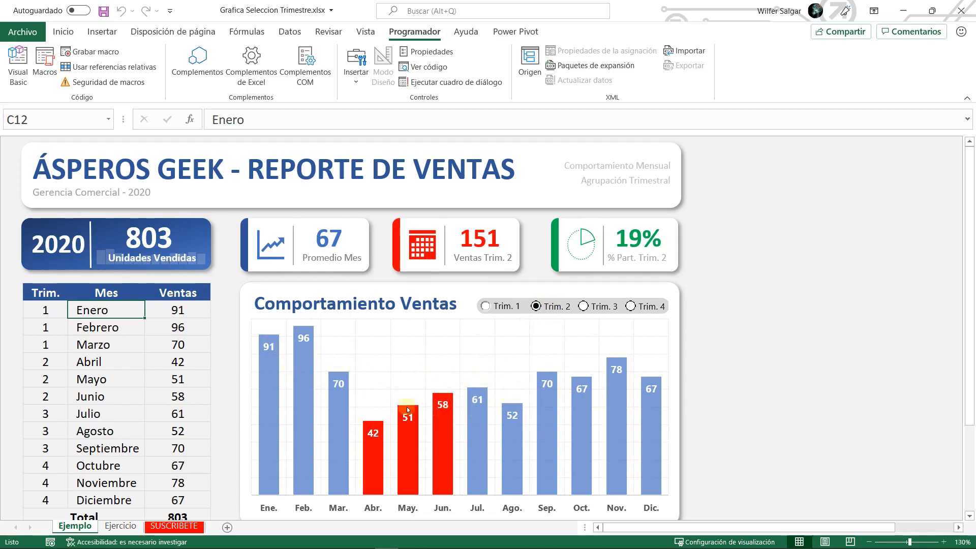
click(121, 526)
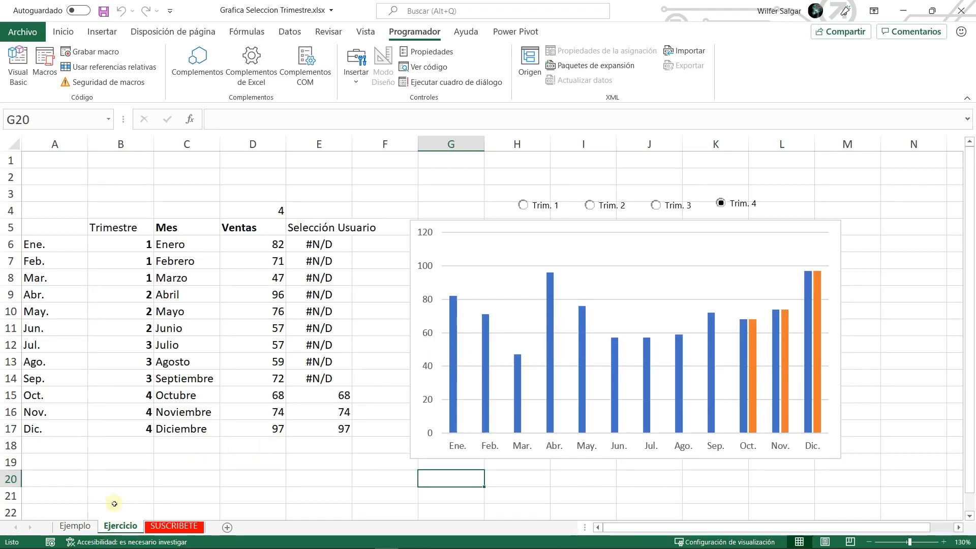
click(77, 526)
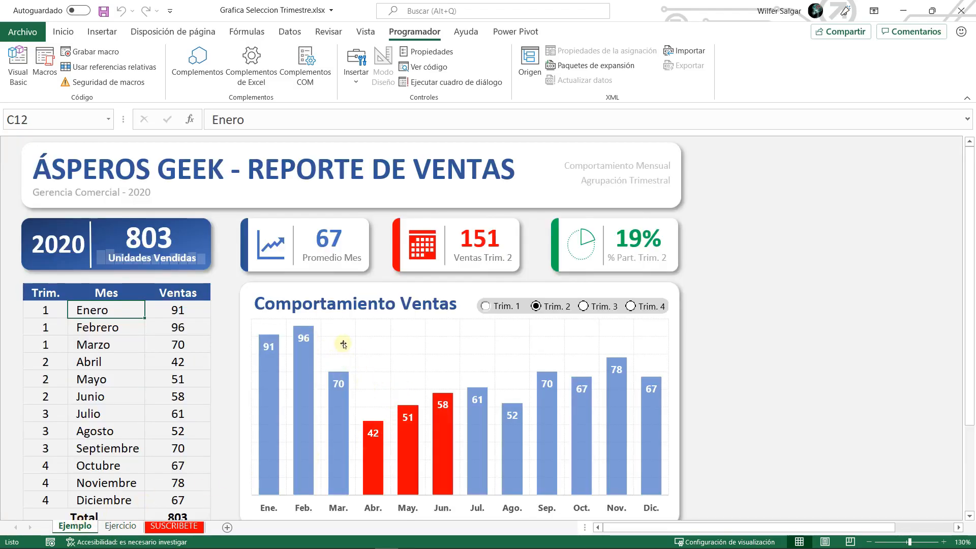
click(510, 308)
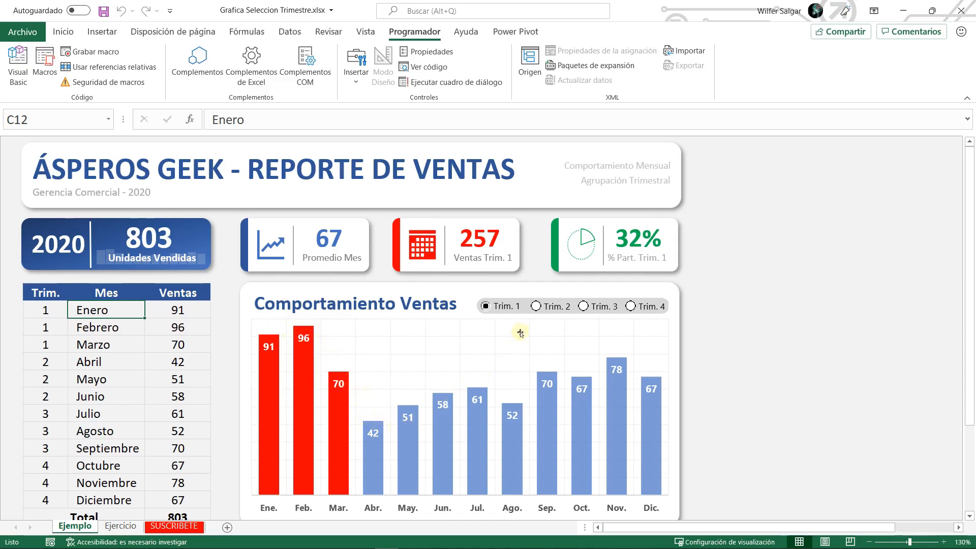
click(556, 306)
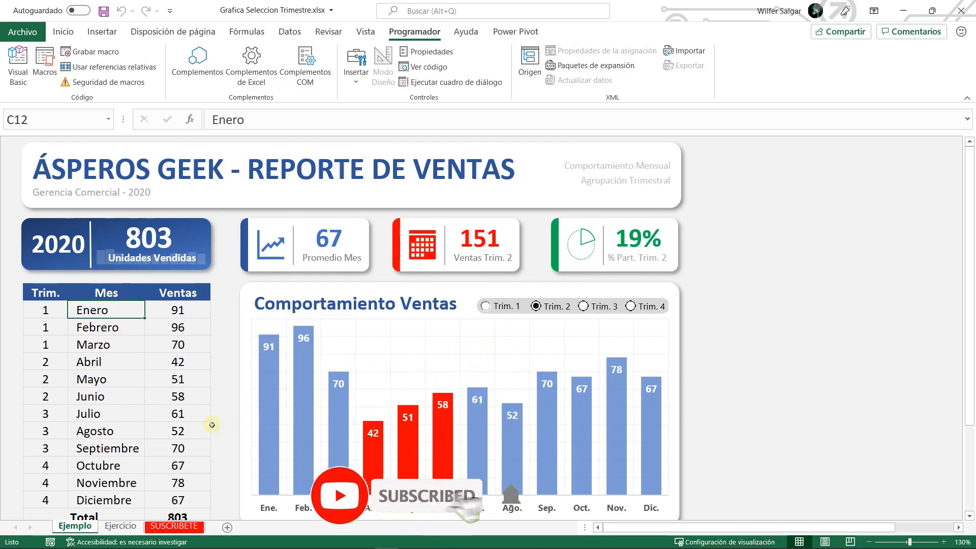
click(118, 527)
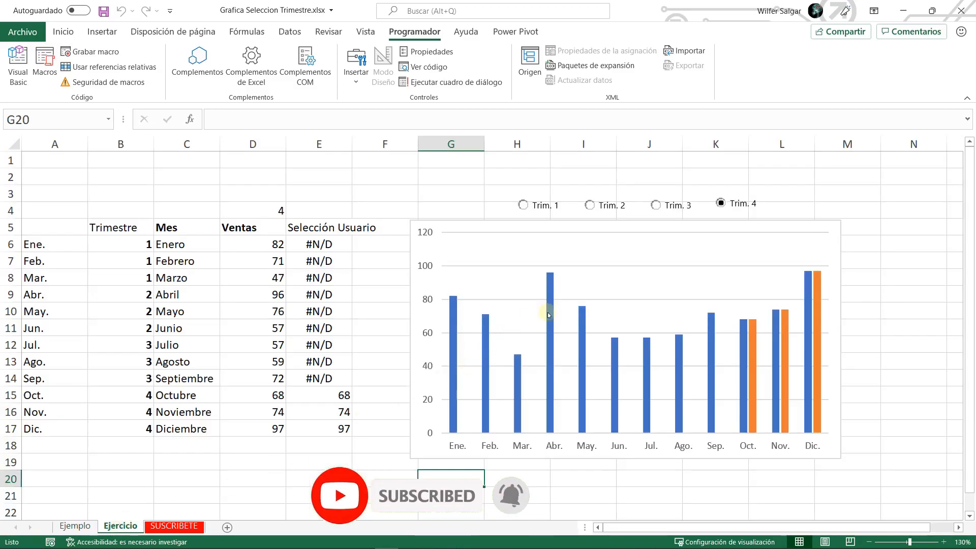
Start changing the chart type of the Ejercicio chart and set the Ventas series to Columnas apiladas in the custom combination.
mouse_move(785, 333)
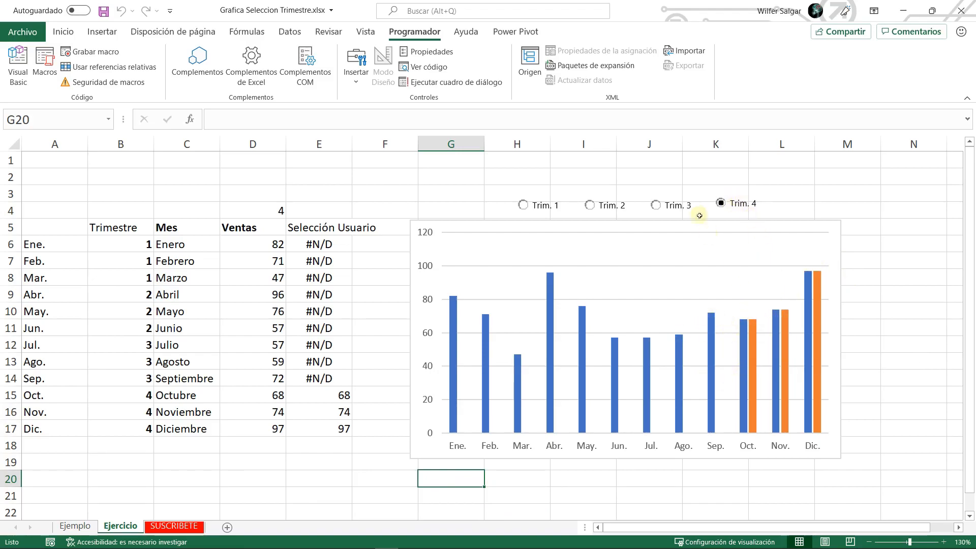
click(583, 328)
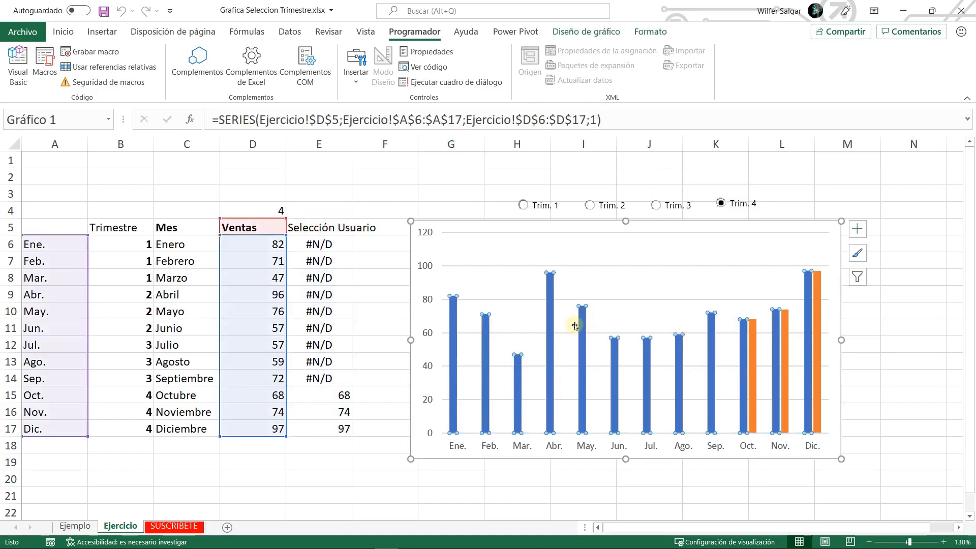
click(599, 32)
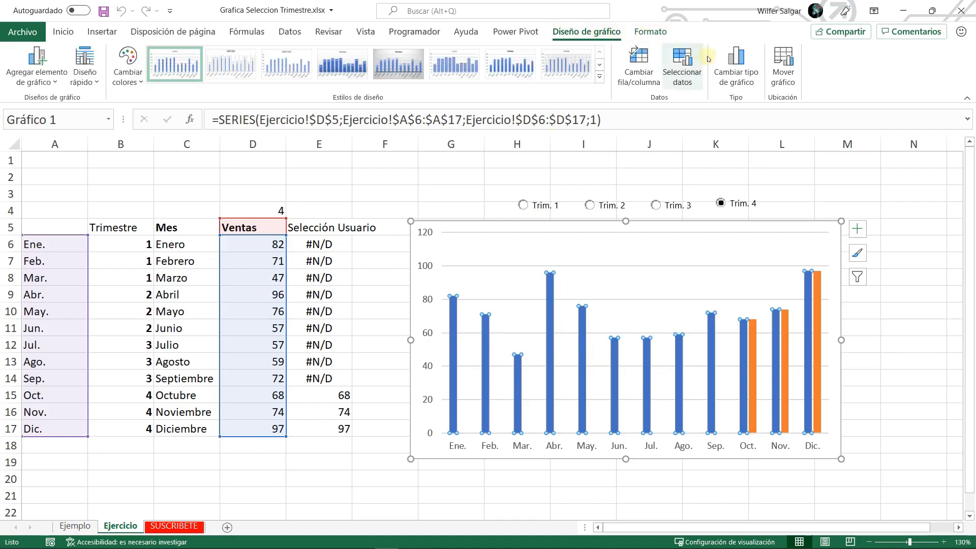
click(733, 66)
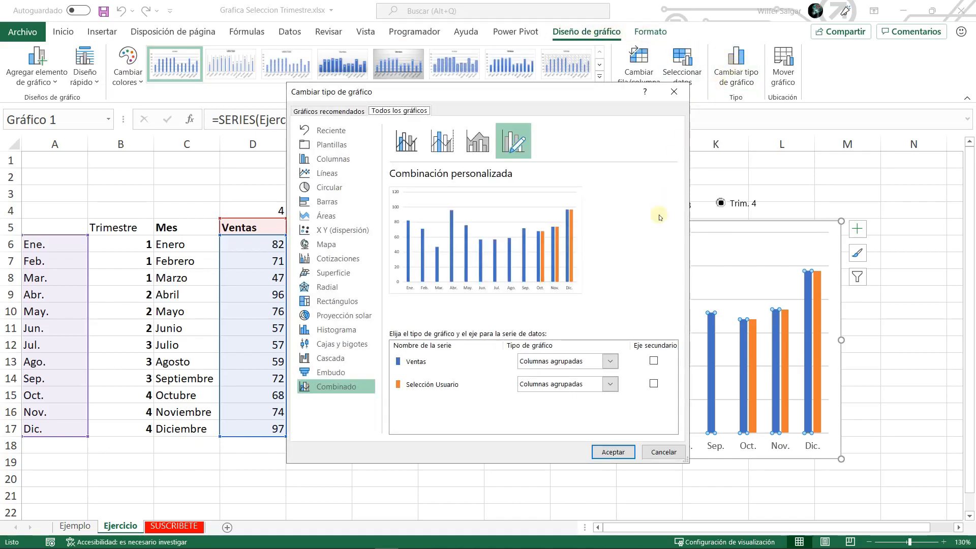
click(609, 362)
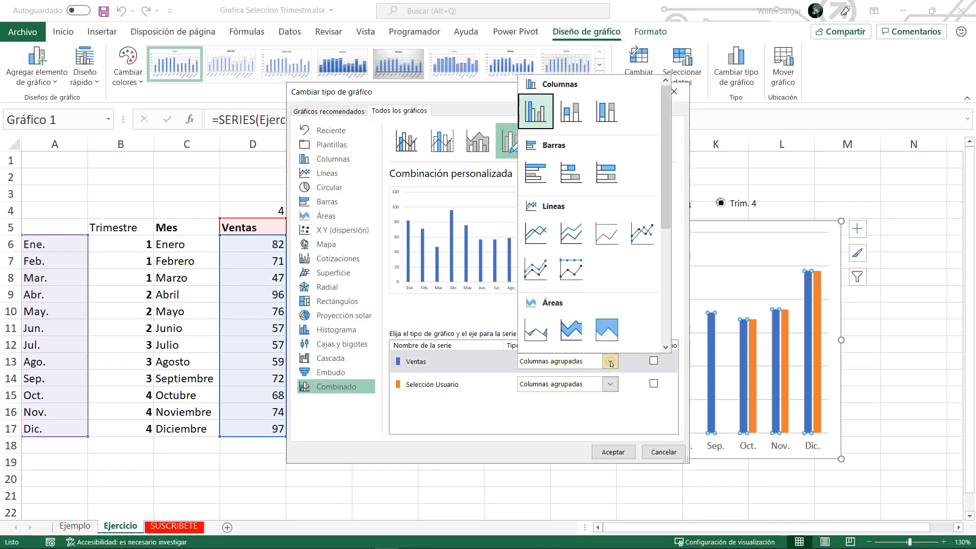
click(575, 120)
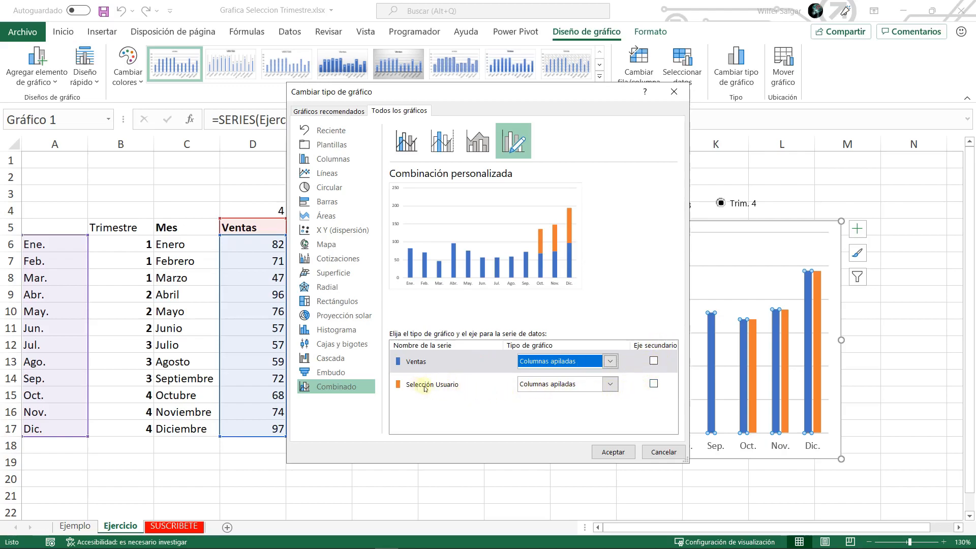
Plot the Selección Usuario series as Columnas apiladas on the secondary axis and apply the chart type change.
click(654, 386)
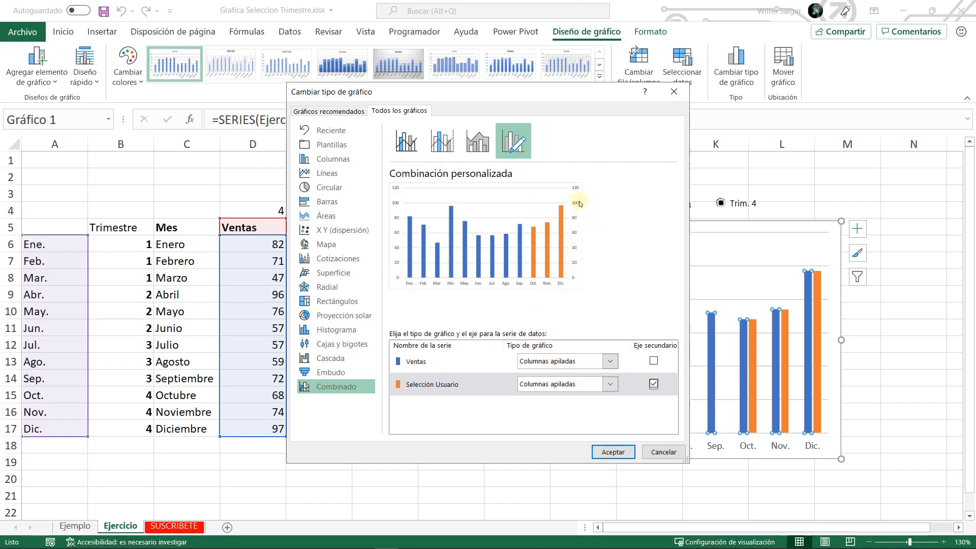
click(654, 386)
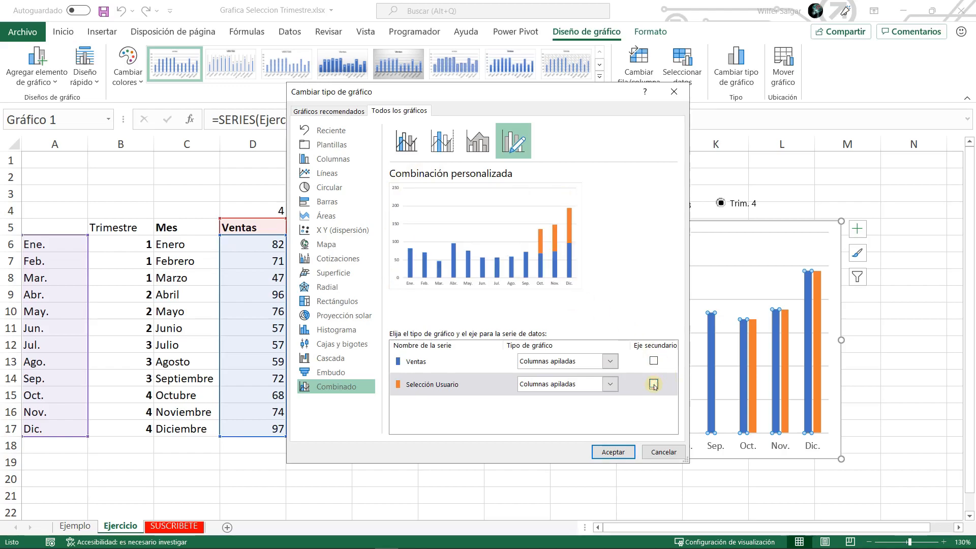
click(654, 385)
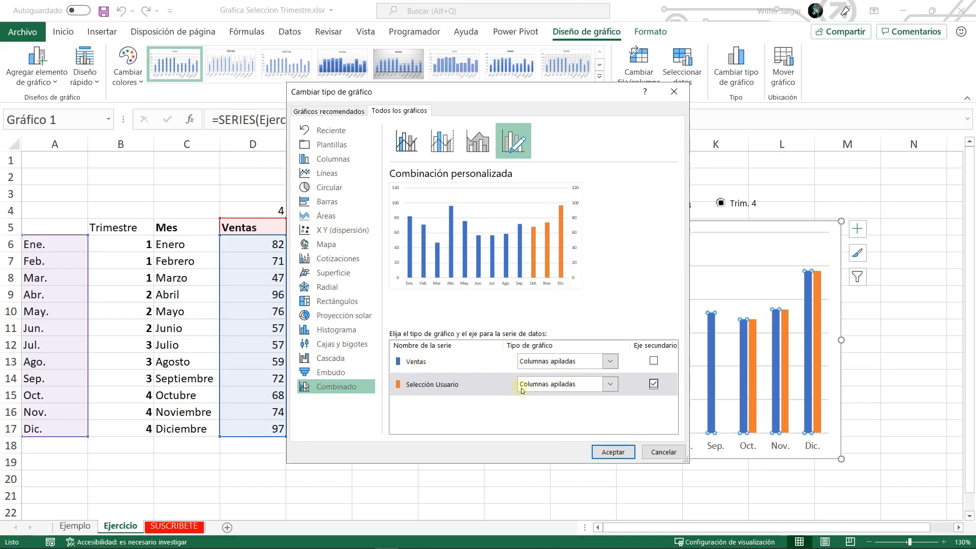
click(610, 384)
click(572, 136)
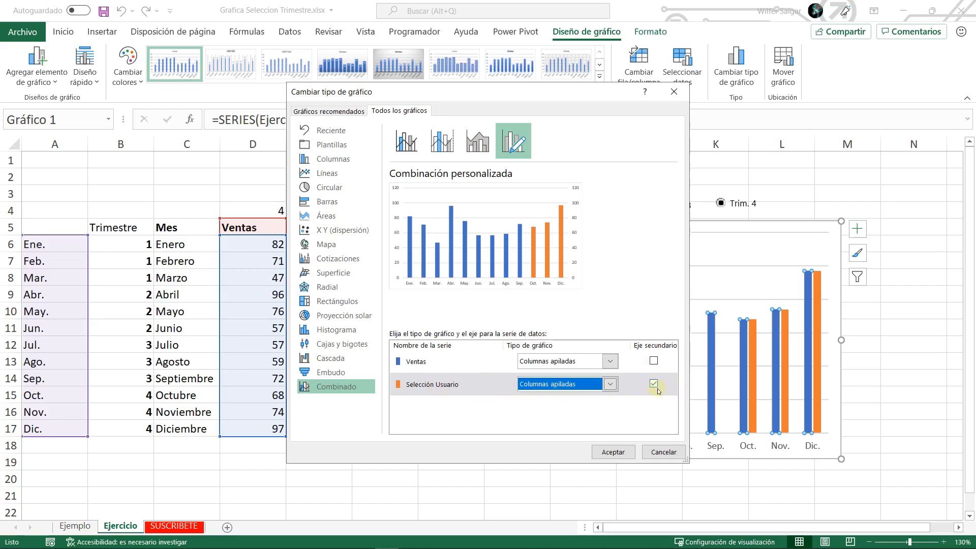
click(614, 451)
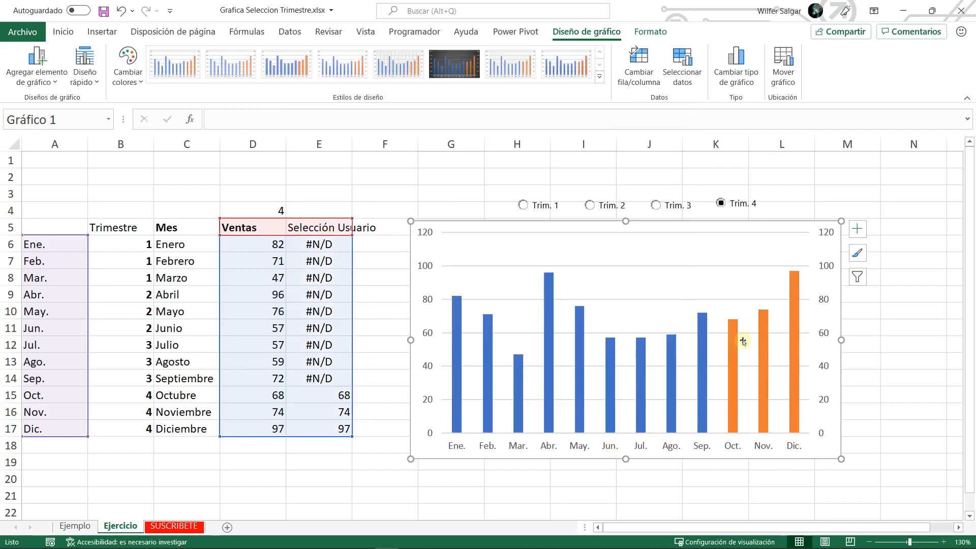
Set the gap width of the Ventas series to 60%.
click(520, 391)
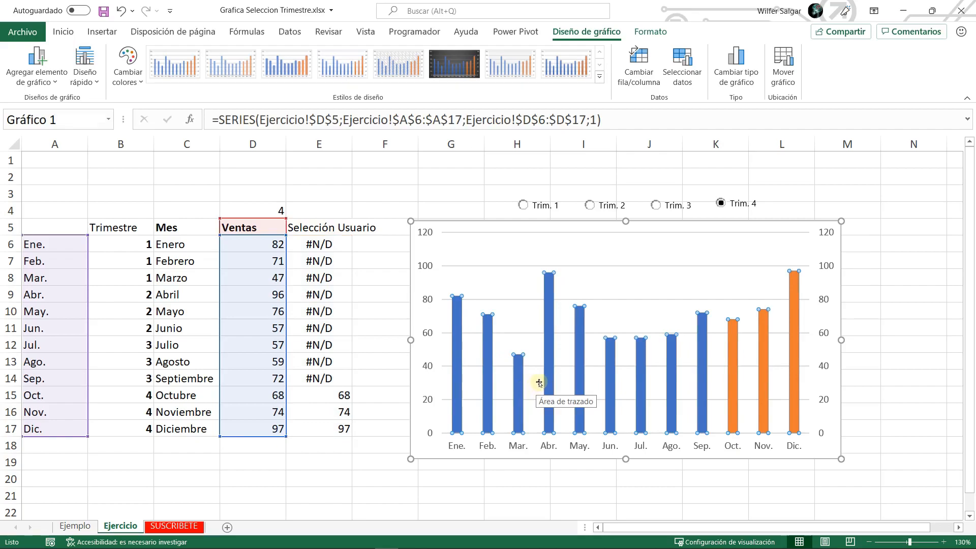
key(ctrl+1)
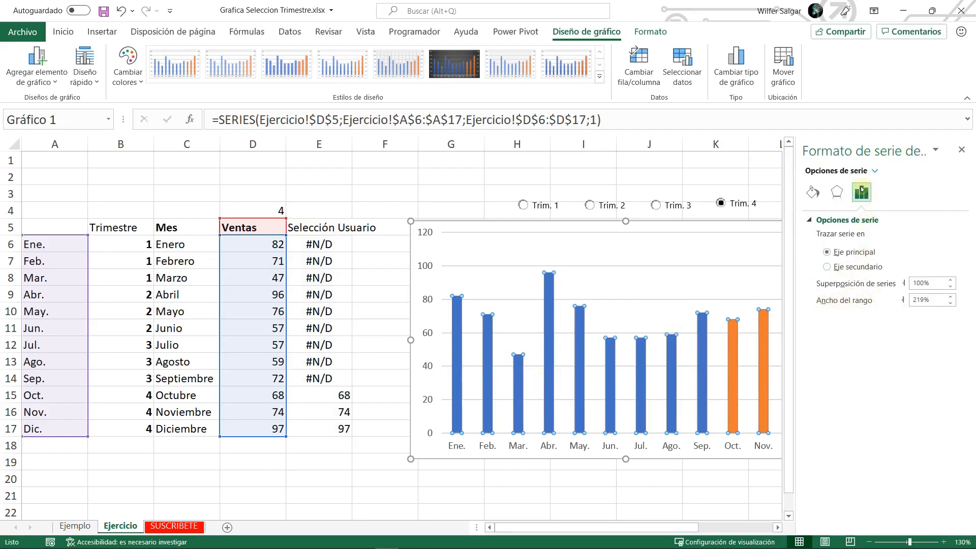
click(942, 300)
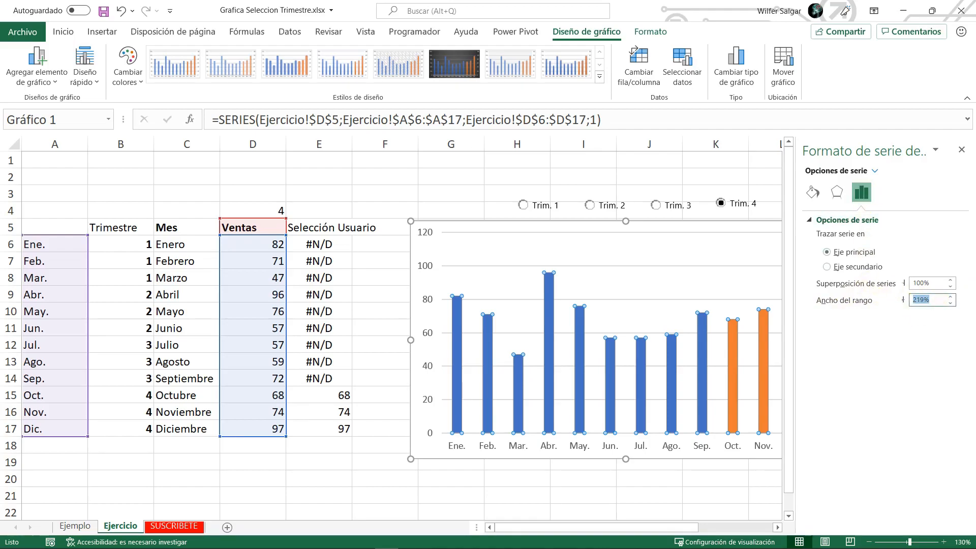
text(60)
key(Return)
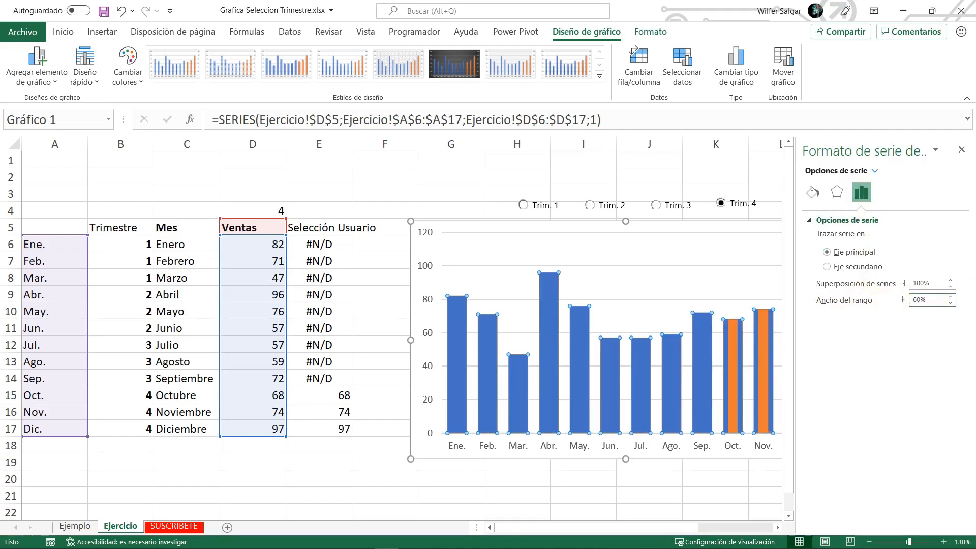
Set the gap width of the Selección Usuario series to 60%.
click(733, 367)
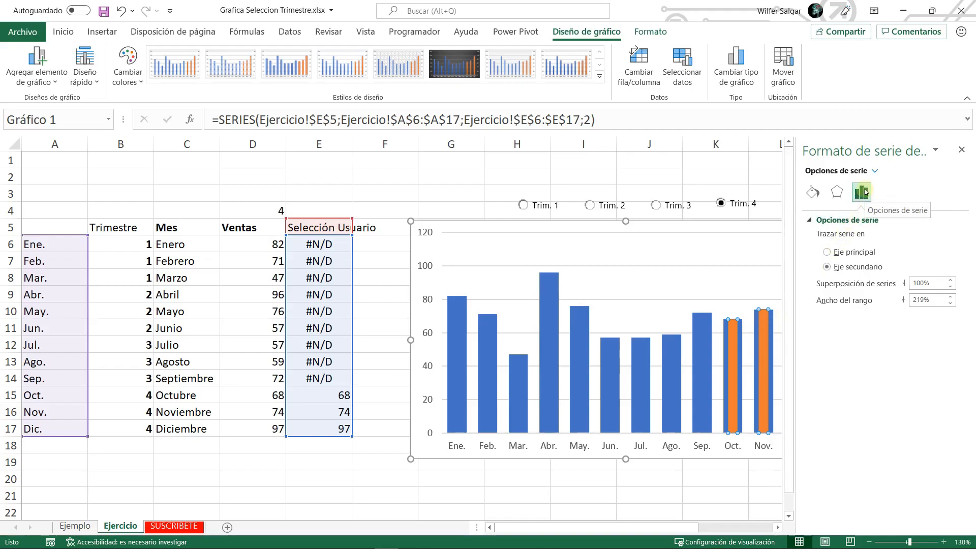
double_click(934, 302)
text(60)
key(Return)
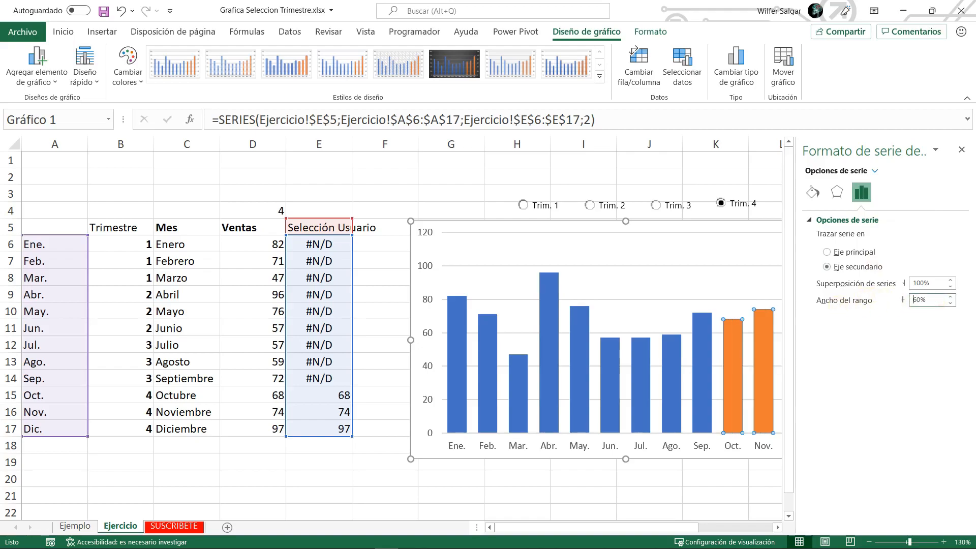
Give the Selección Usuario columns a solid fill in standard red.
click(813, 193)
click(812, 225)
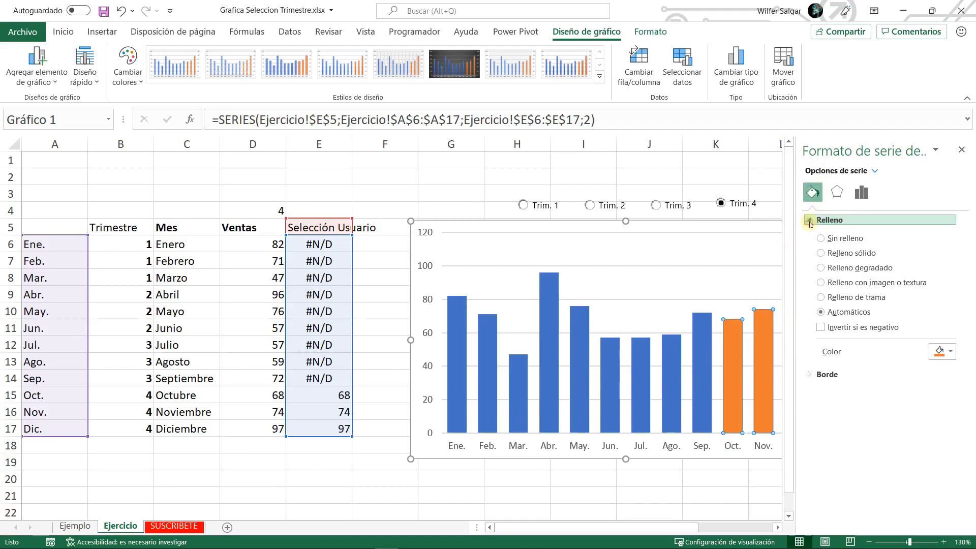
click(869, 254)
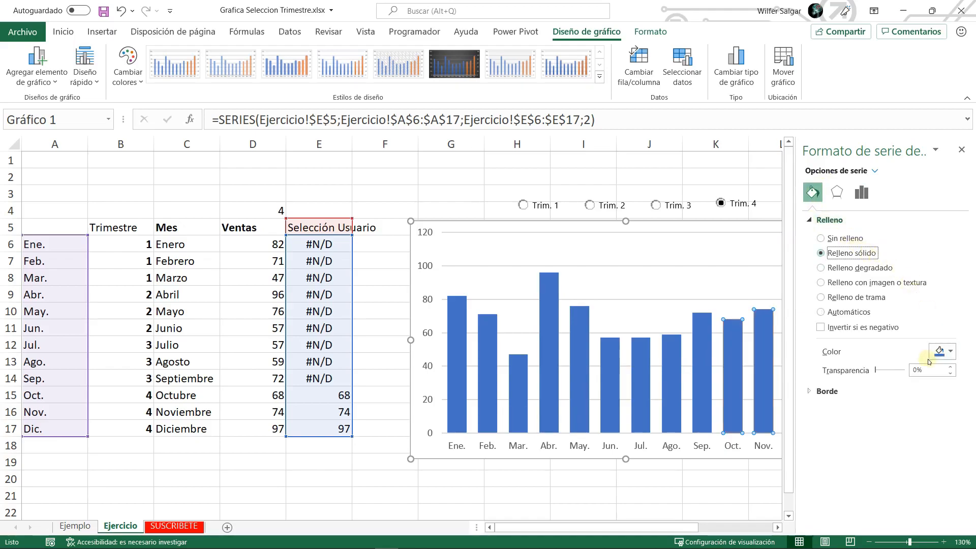
click(945, 352)
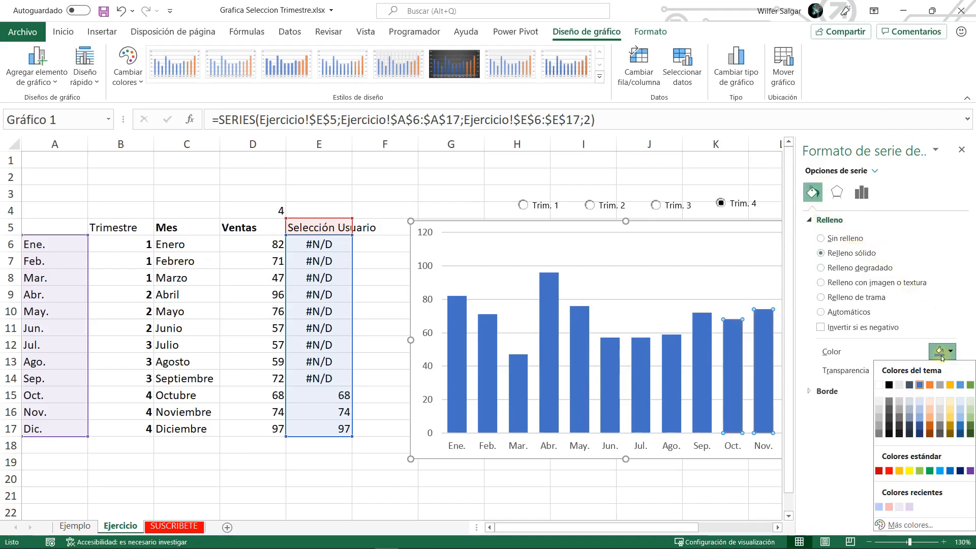
click(889, 471)
Give the Ventas columns a solid fill in the theme blue with 20% transparency.
click(603, 370)
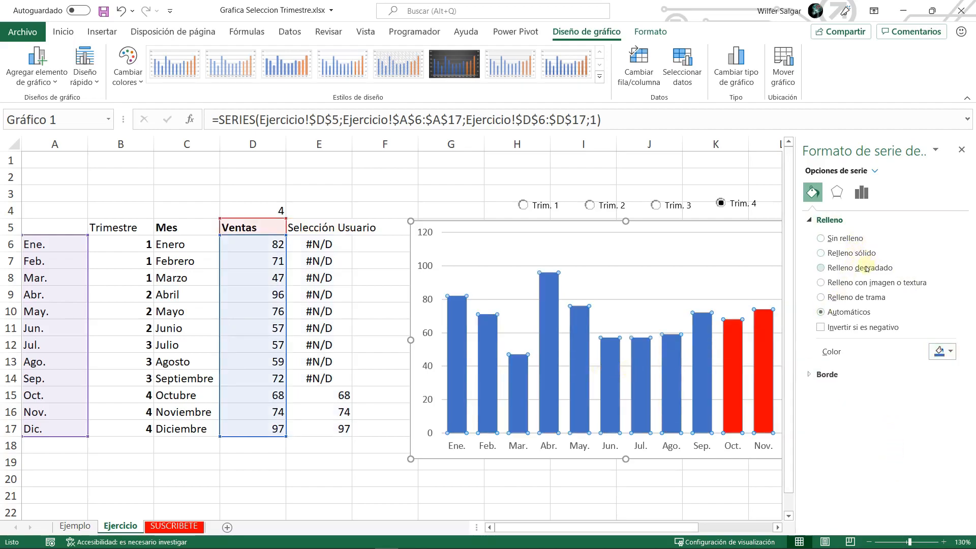
click(852, 254)
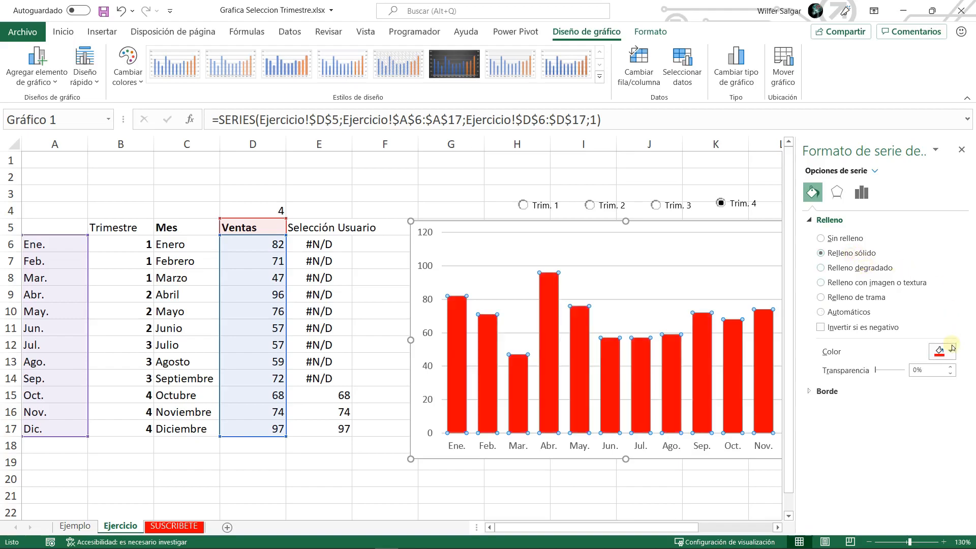
click(951, 350)
click(920, 385)
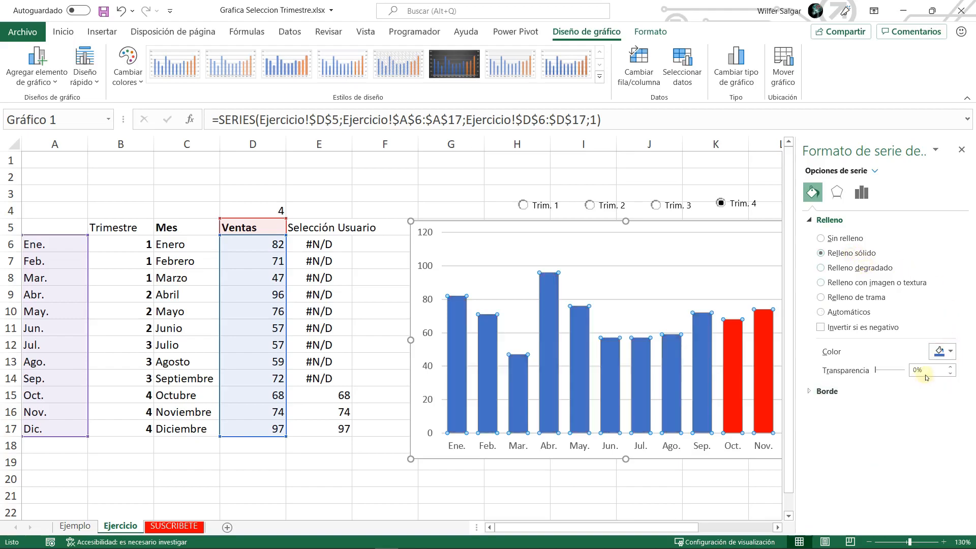
text(30)
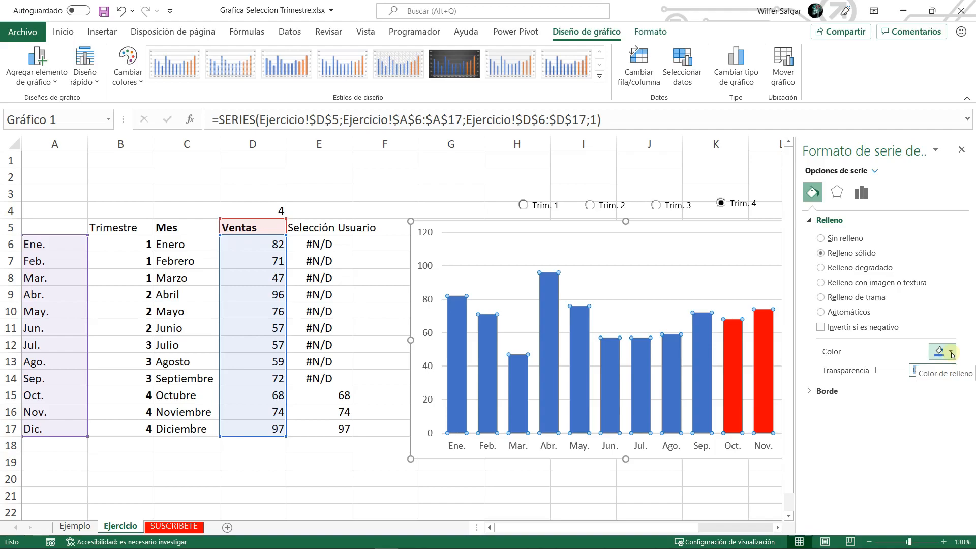
key(BackSpace)
key(BackSpace)
text(20)
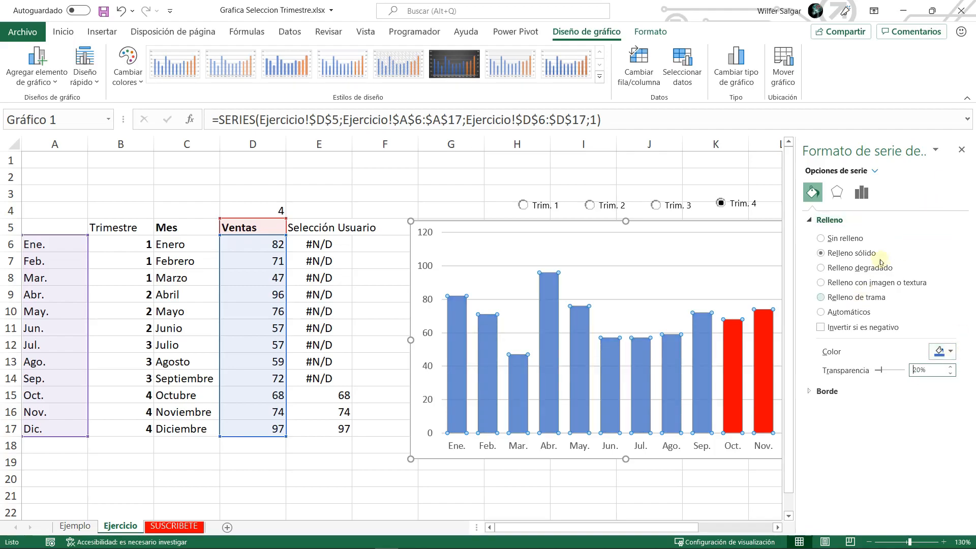
click(962, 150)
drag(577, 489, 577, 480)
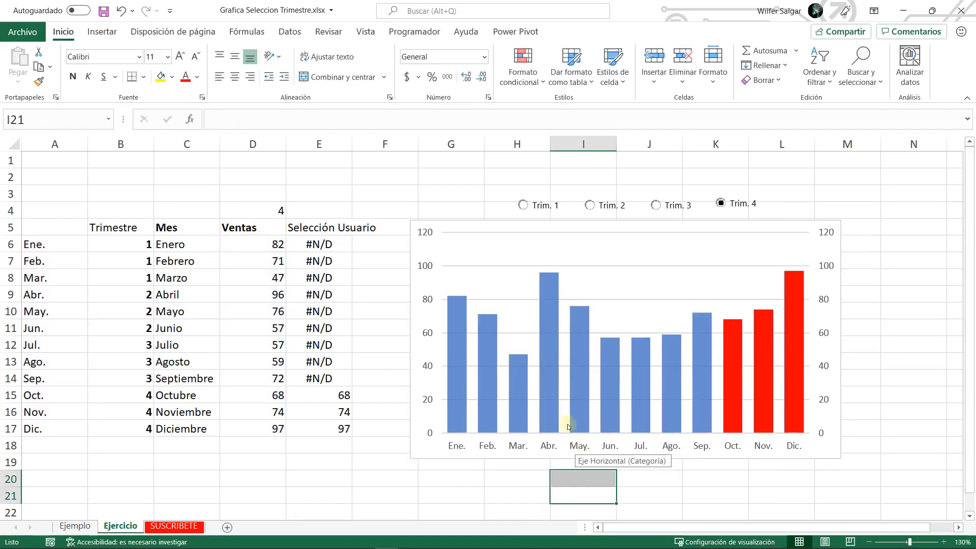
Test the chart highlight by selecting the Trim. 1, Trim. 2, Trim. 3 and Trim. 4 option buttons in turn.
click(541, 208)
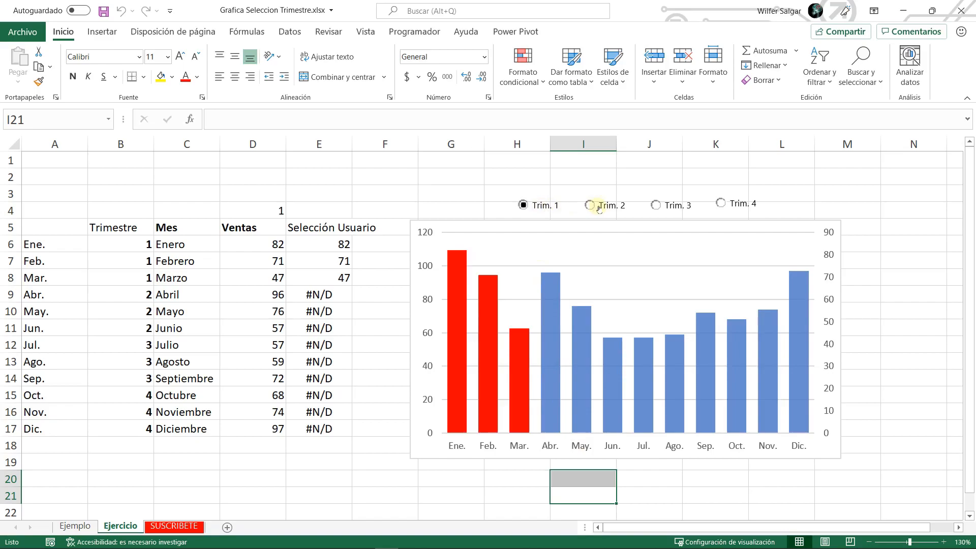
click(632, 207)
click(667, 207)
click(739, 203)
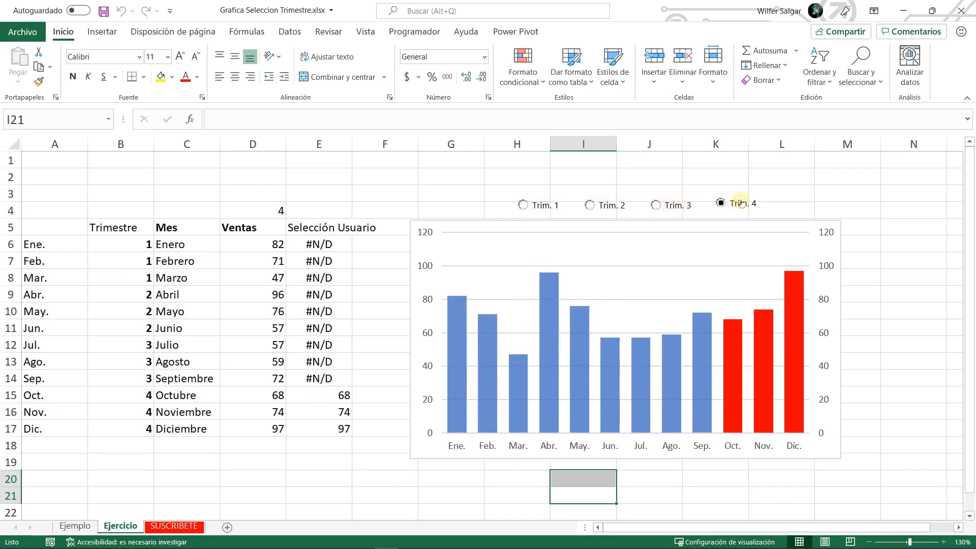
click(531, 205)
click(595, 205)
click(661, 205)
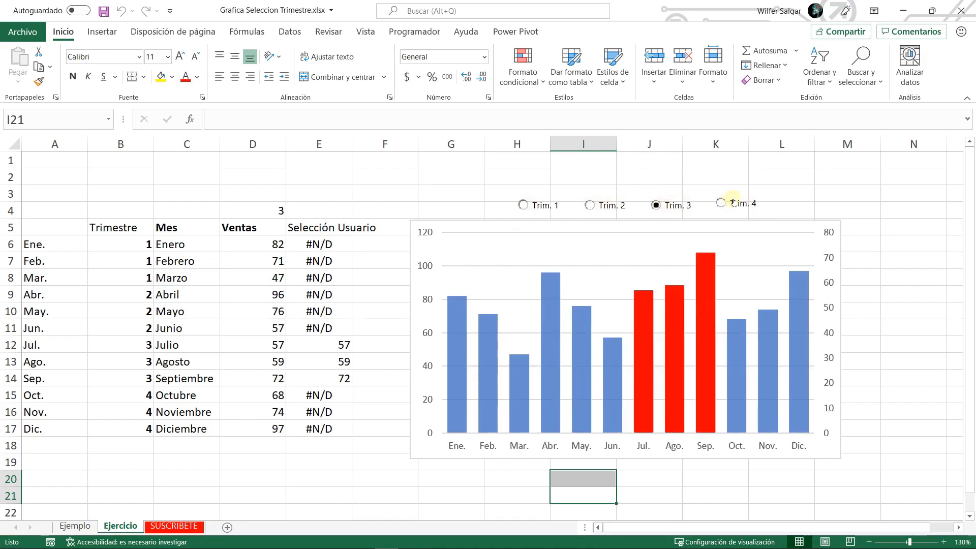
click(732, 203)
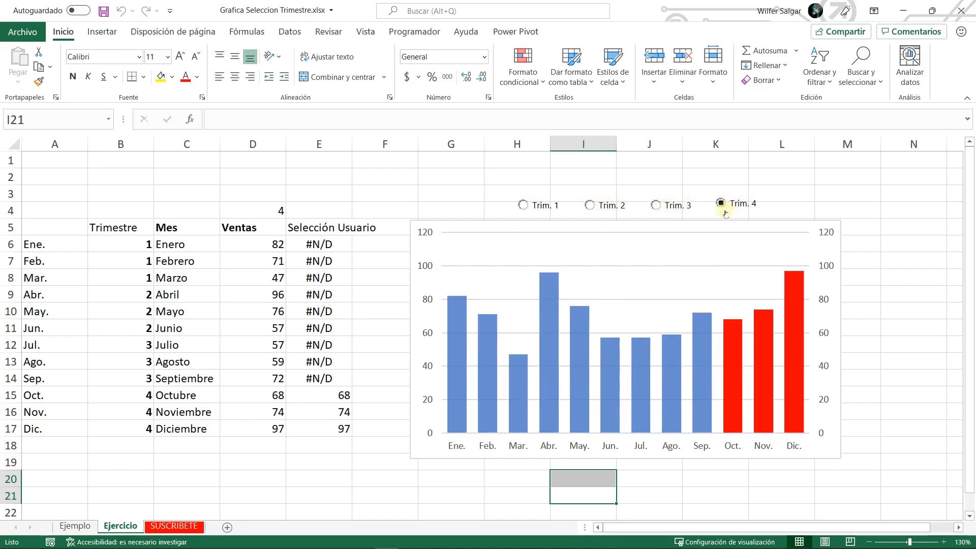
Check the linked cell D4 and compare the chart with the finished report on the Ejemplo sheet, returning to Ejercicio.
key(Up)
key(Up)
key(Up)
key(Up)
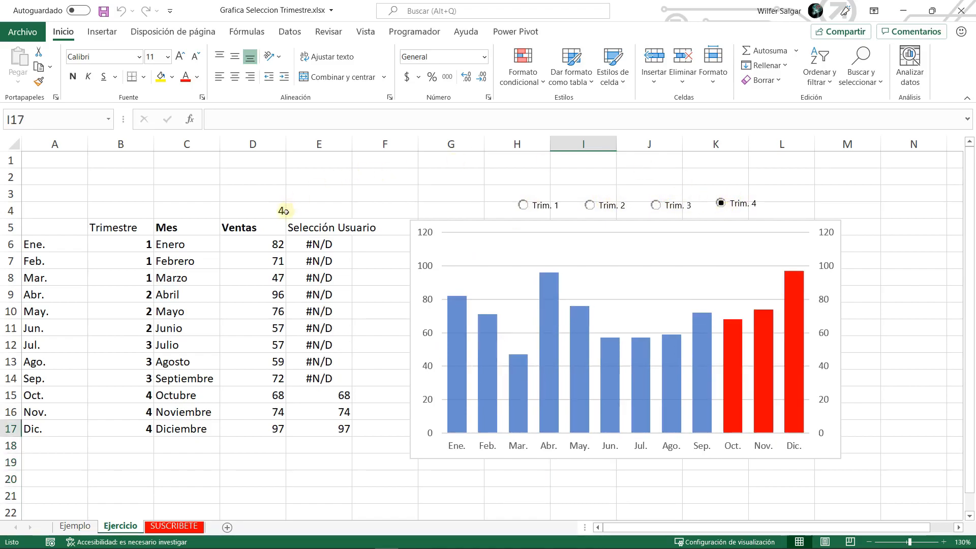
click(284, 211)
key(ctrl+Page_Up)
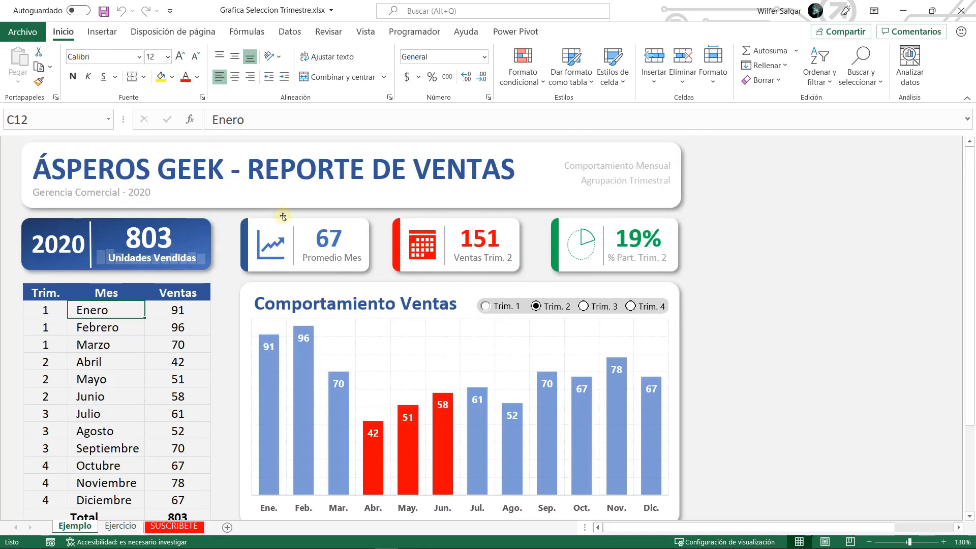
key(ctrl+Page_Down)
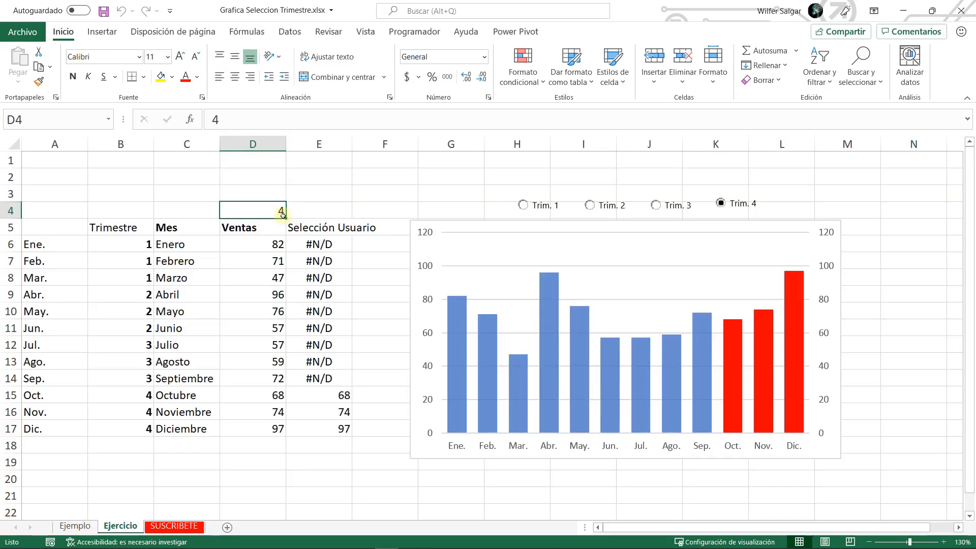
Reduce the primary vertical and horizontal axis labels to 8 pt and lower the top edge of the plot area.
click(426, 265)
click(196, 56)
click(515, 446)
click(200, 64)
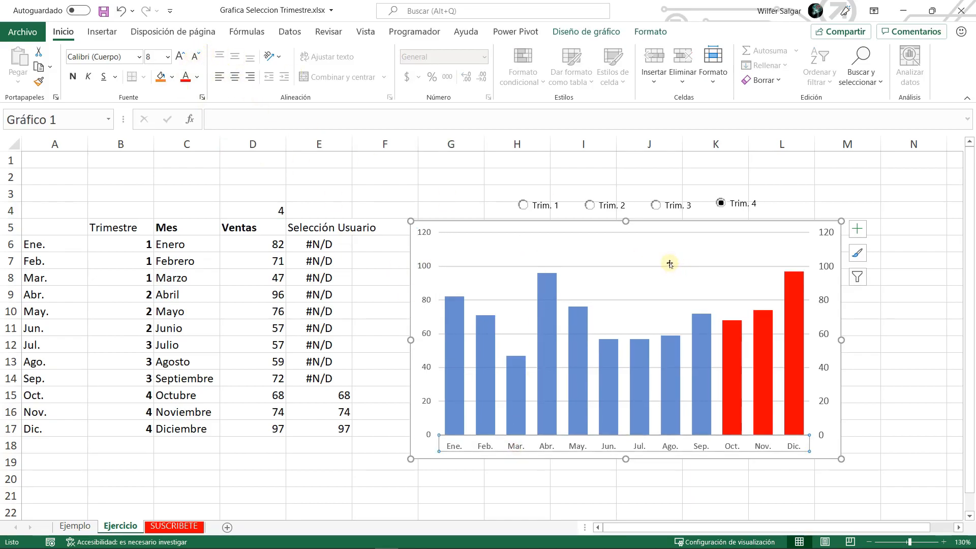
click(638, 248)
mouse_move(625, 232)
mouse_down()
mouse_move(625, 264)
mouse_move(625, 250)
mouse_up()
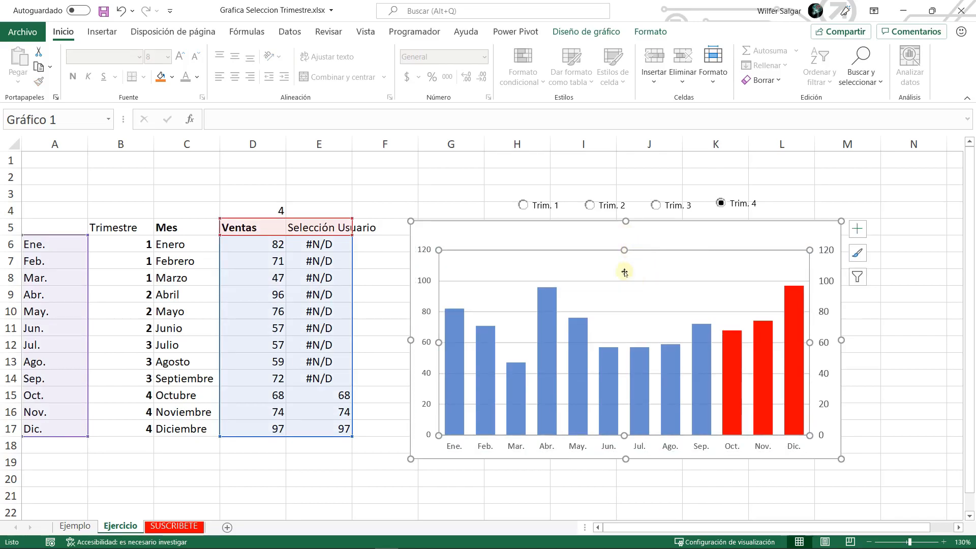
Add primary major vertical gridlines (Vertical principal primario) to the chart.
click(582, 34)
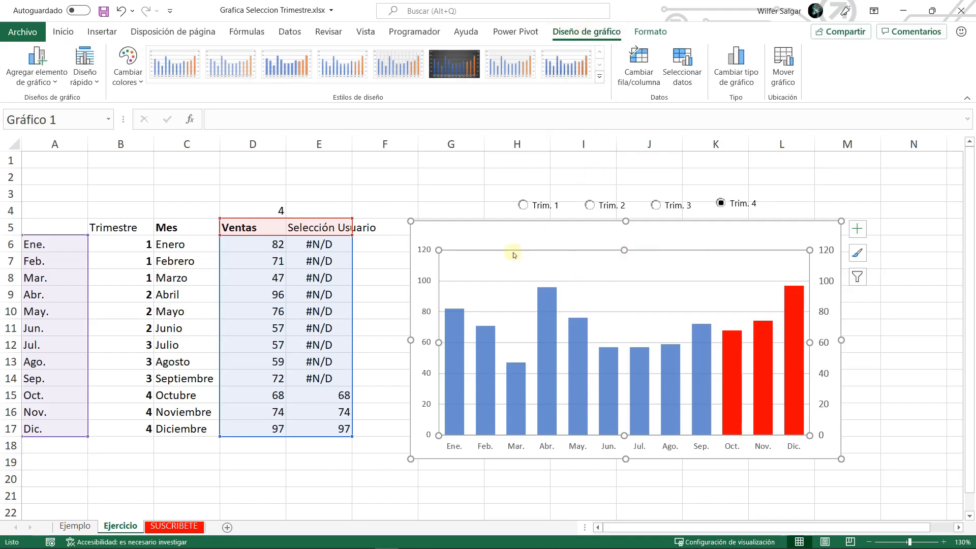
click(37, 65)
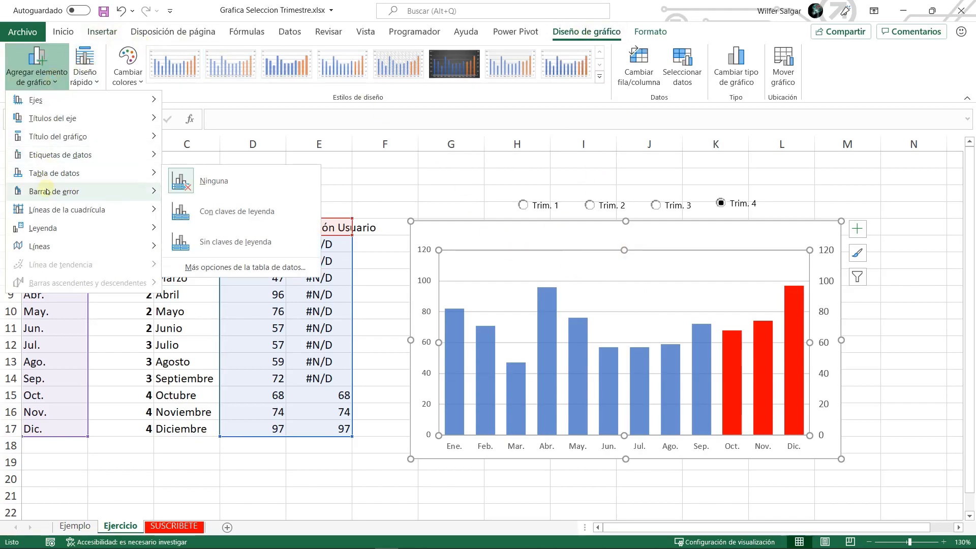
mouse_move(51, 212)
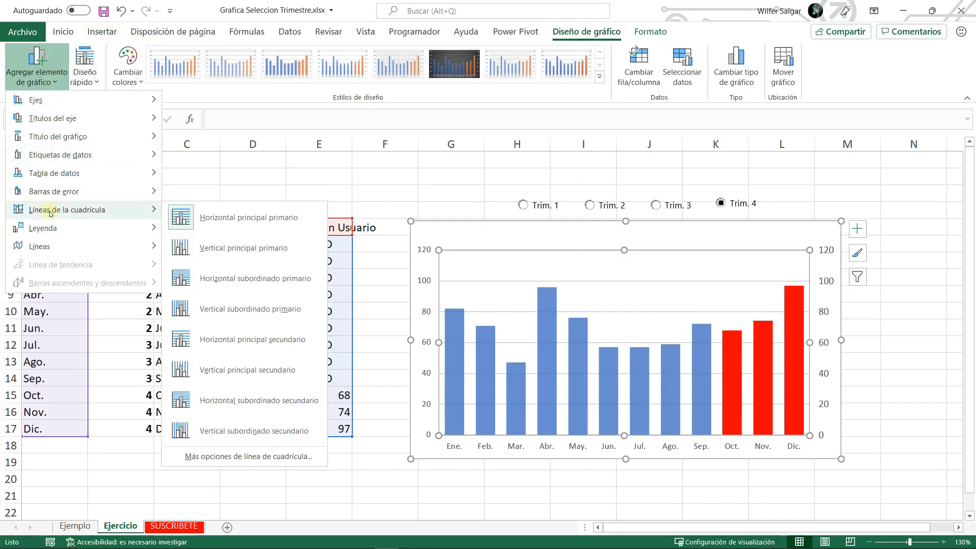
click(232, 246)
Format the vertical gridlines as solid-type light grey lines, 0,5 pt wide, with a dotted dash style.
double_click(594, 277)
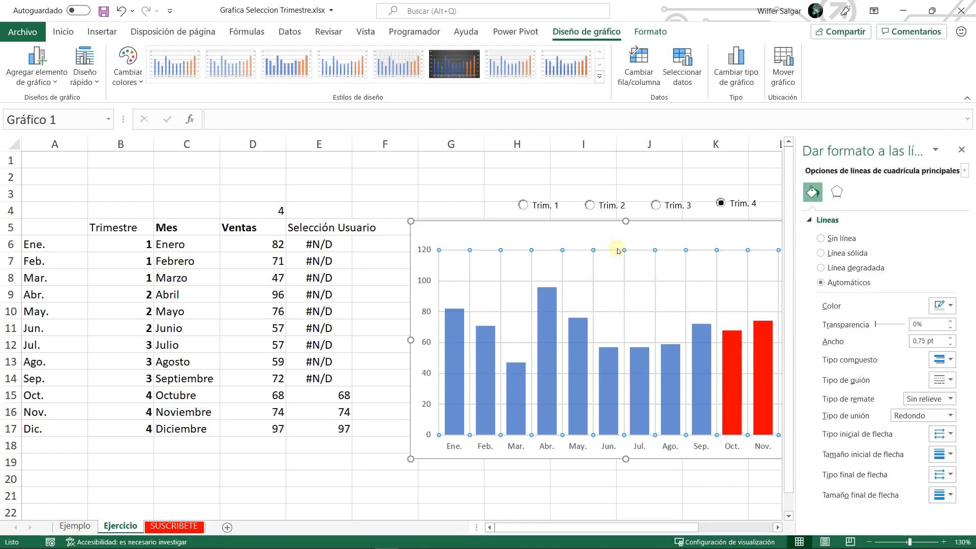
click(860, 255)
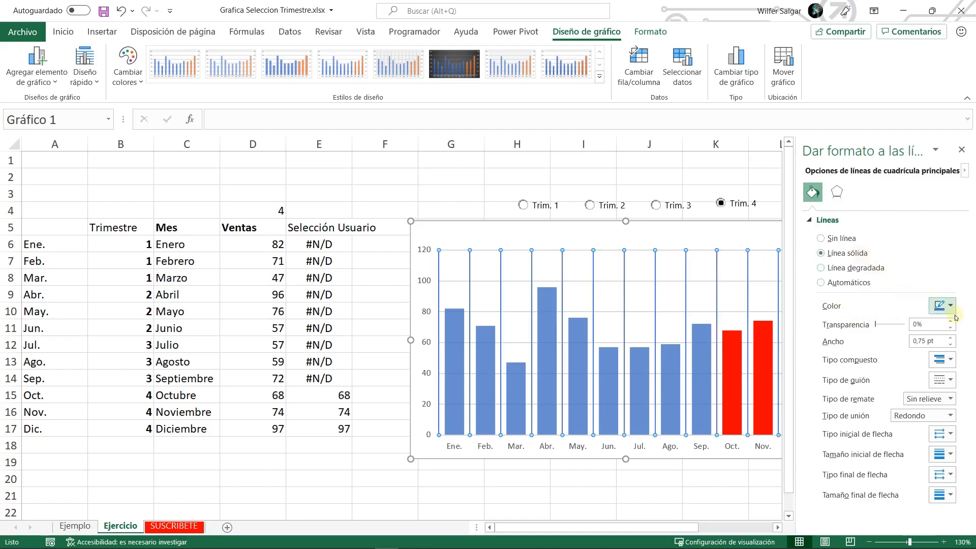
click(944, 306)
click(877, 369)
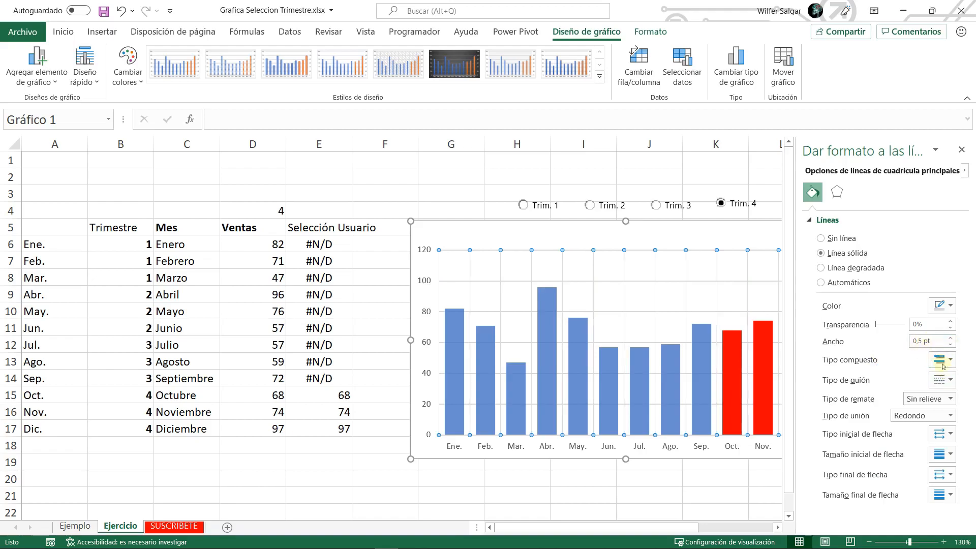
click(944, 380)
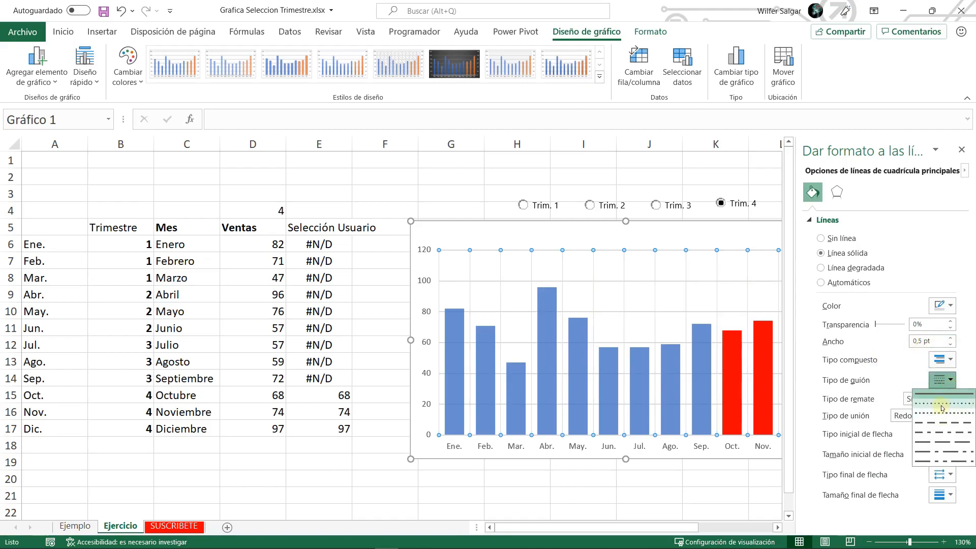
click(943, 409)
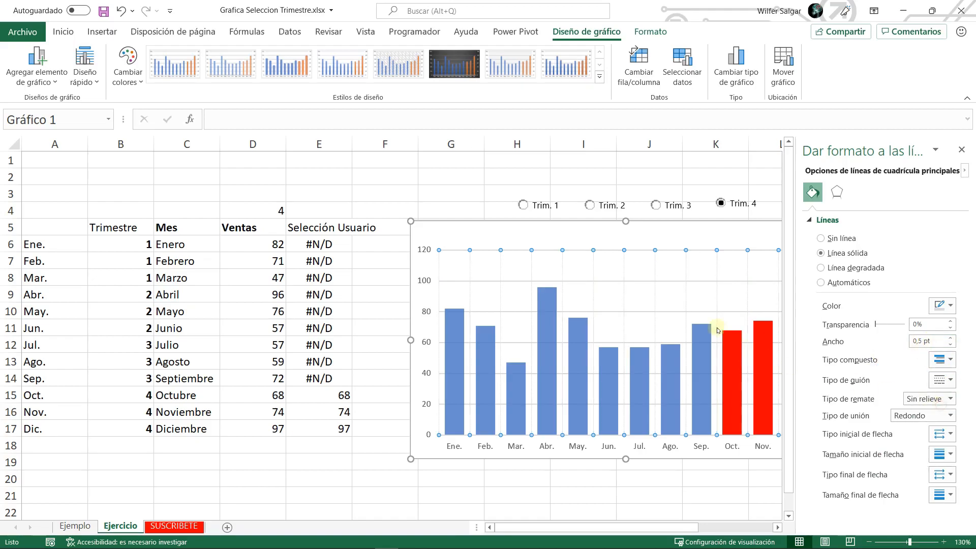
Format the horizontal gridlines in light grey, 0,5 pt wide, with a dotted dash style, and close the formatting pane.
click(617, 281)
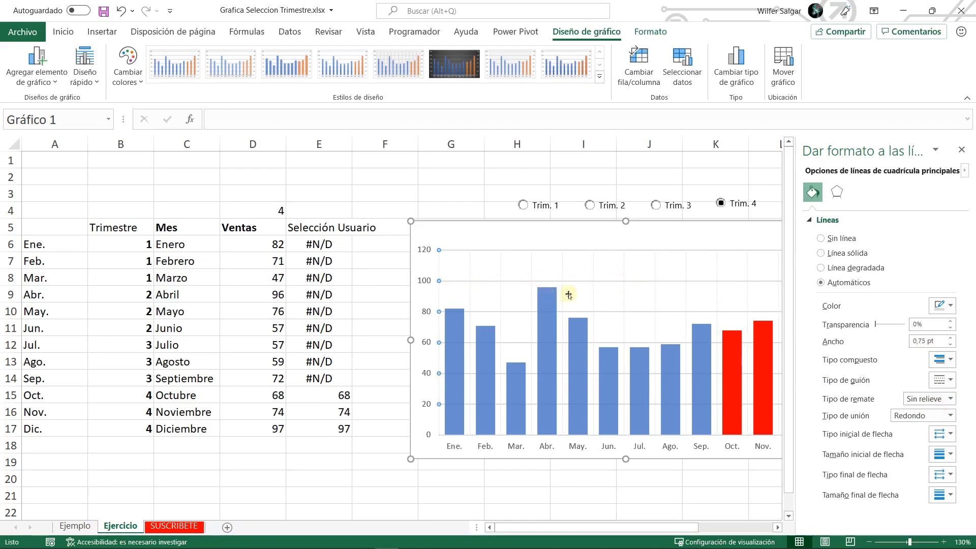
click(942, 306)
click(879, 370)
click(950, 345)
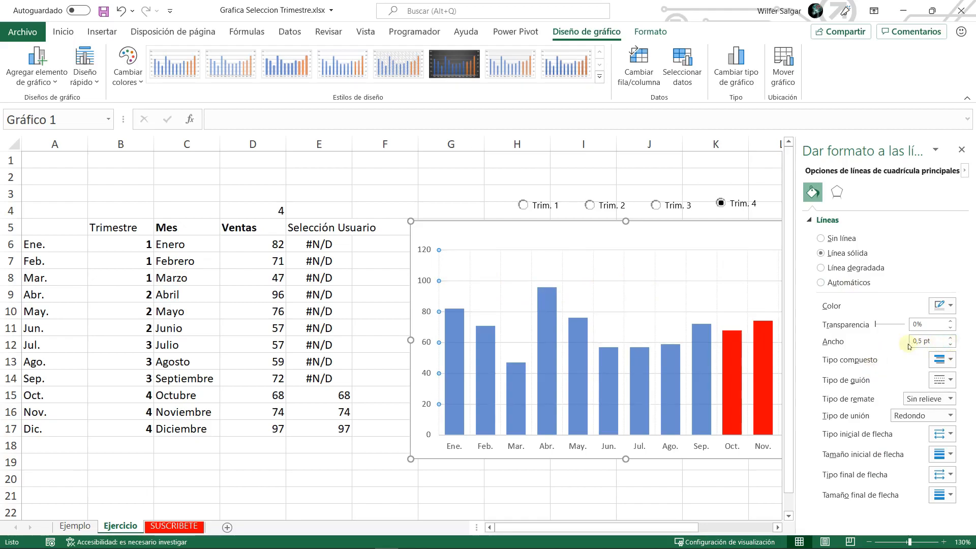
click(950, 385)
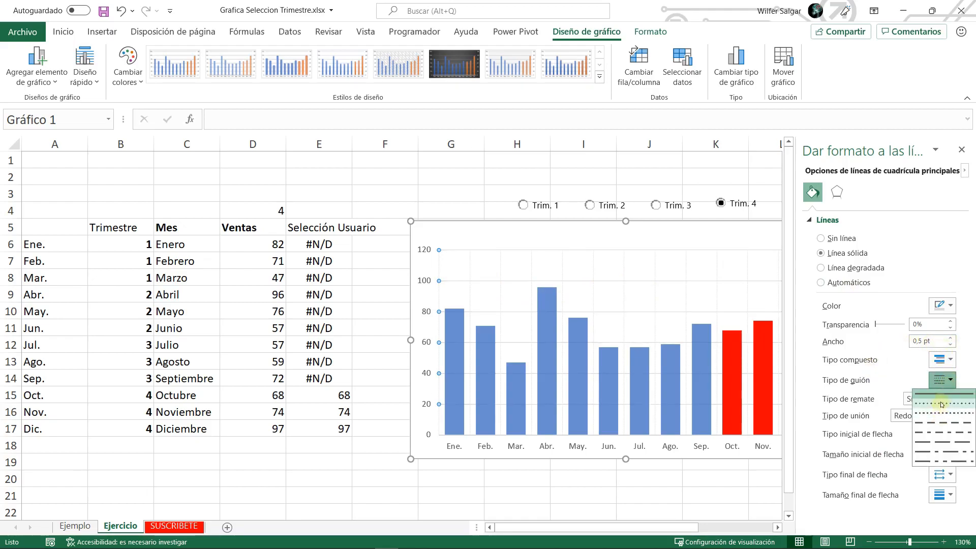
click(941, 405)
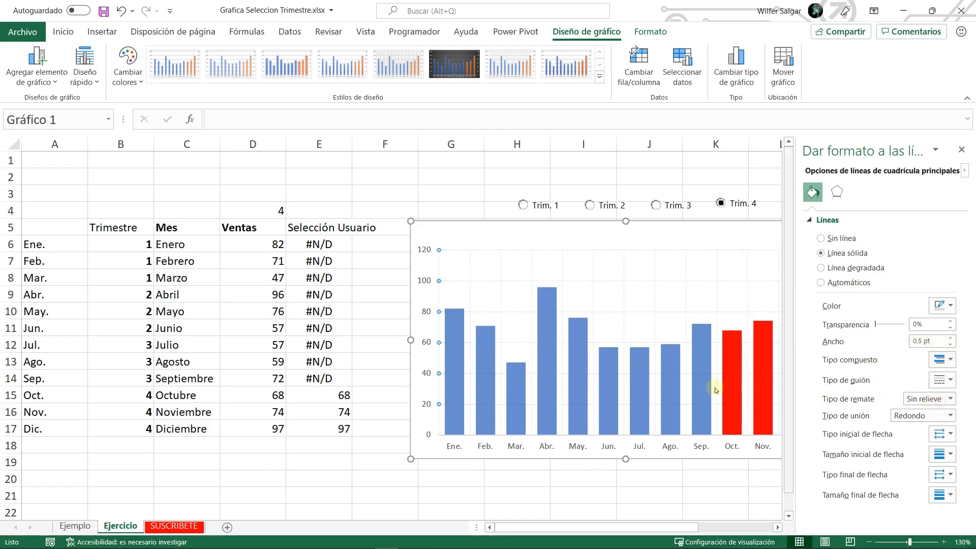
click(961, 149)
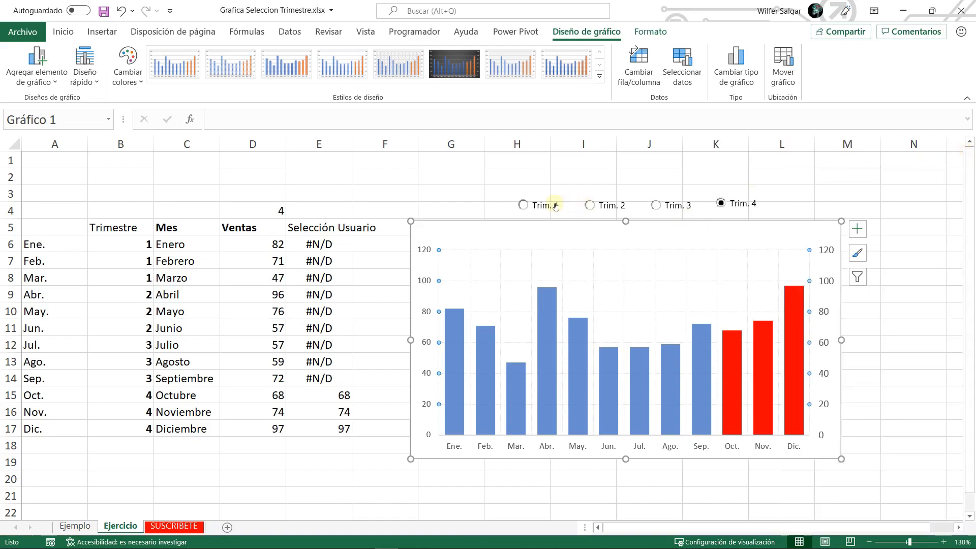
Align the Trim. 1 to Trim. 4 option buttons with Alinear horizontalmente and group the four of them.
right_click(556, 206)
ctrl+click(610, 203)
right_click(613, 201)
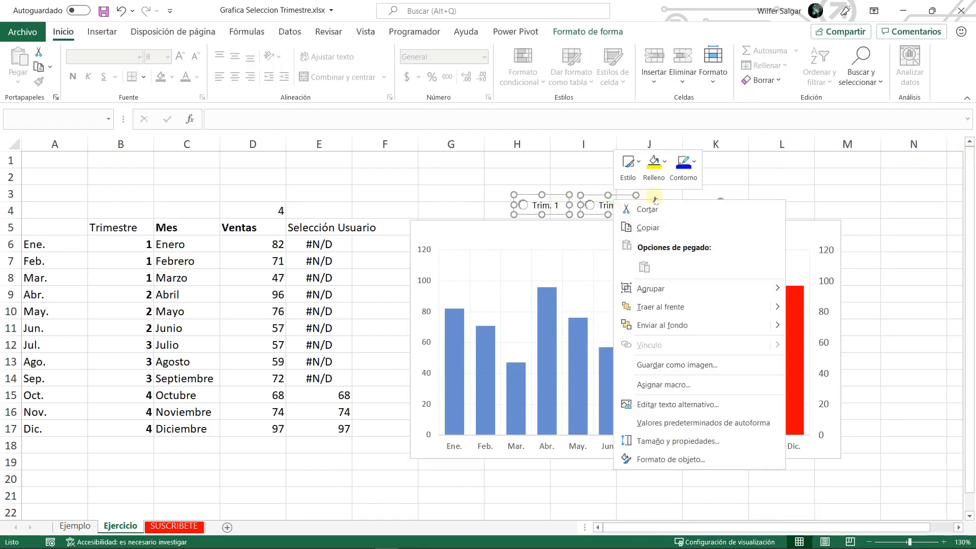
ctrl+click(672, 203)
right_click(673, 203)
ctrl+click(719, 203)
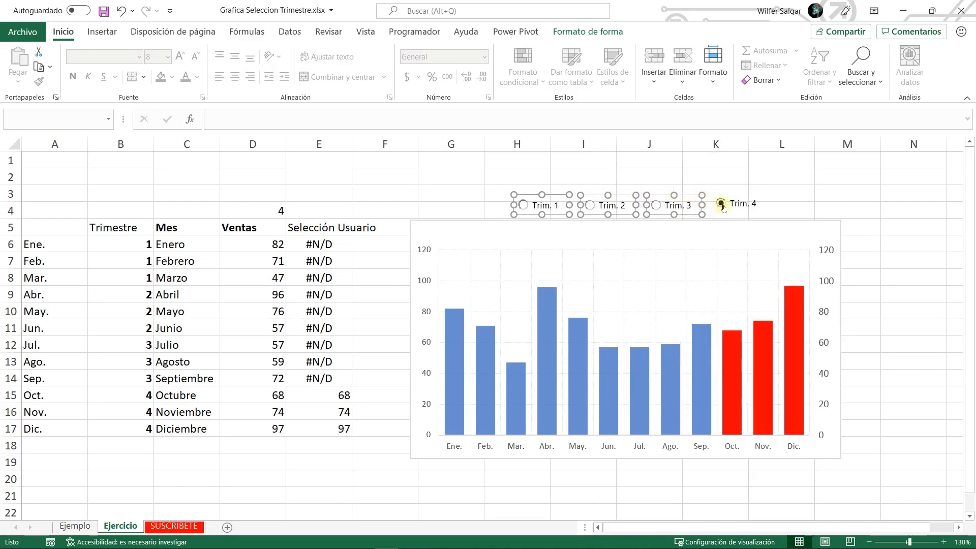
right_click(723, 204)
key(Escape)
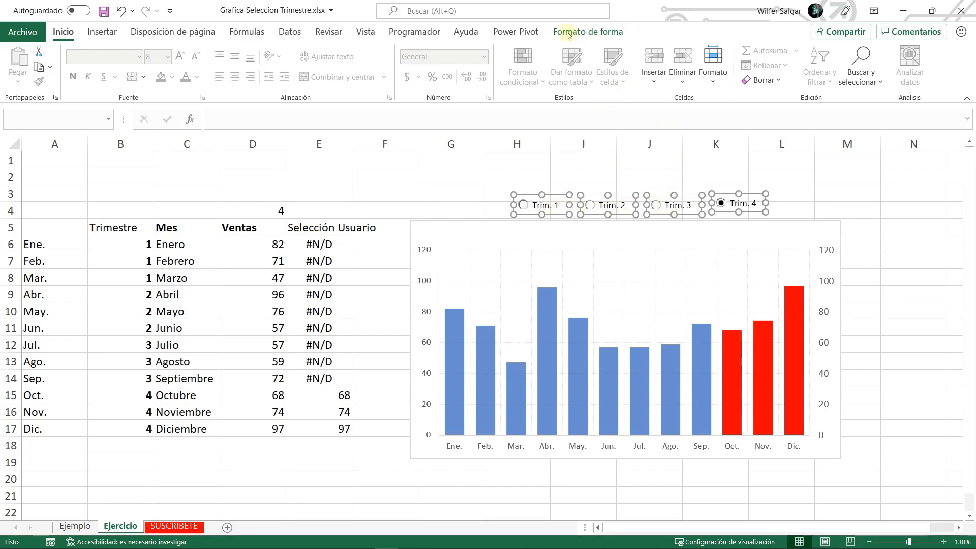
click(588, 31)
click(768, 52)
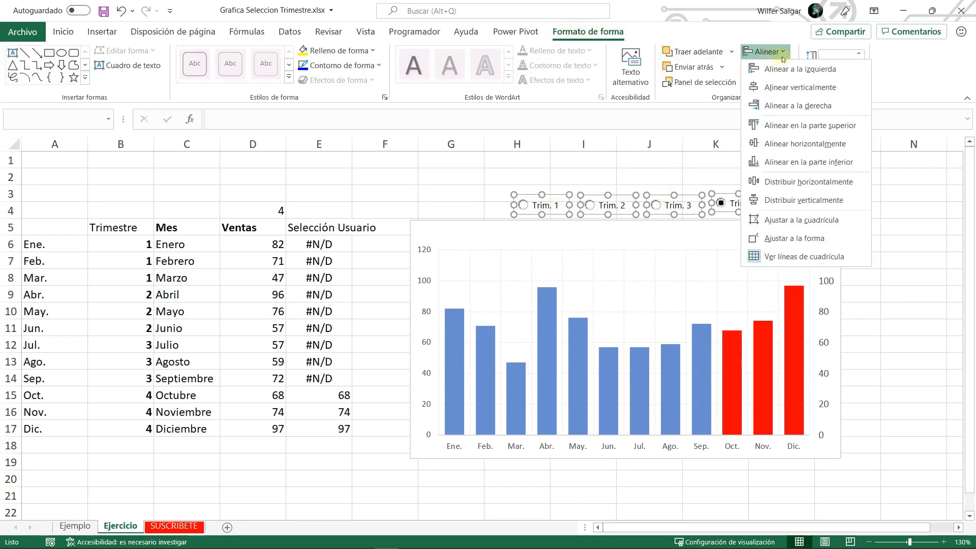
click(783, 147)
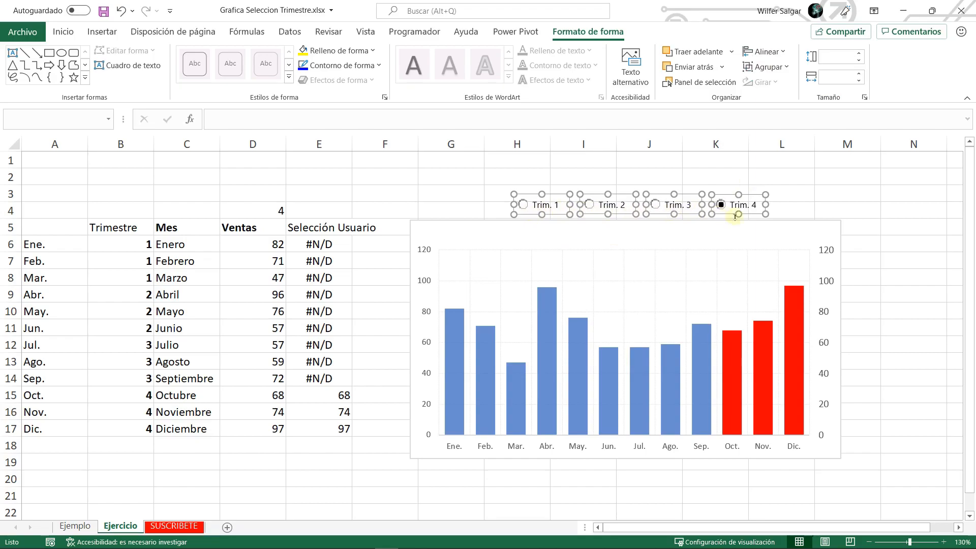
click(768, 66)
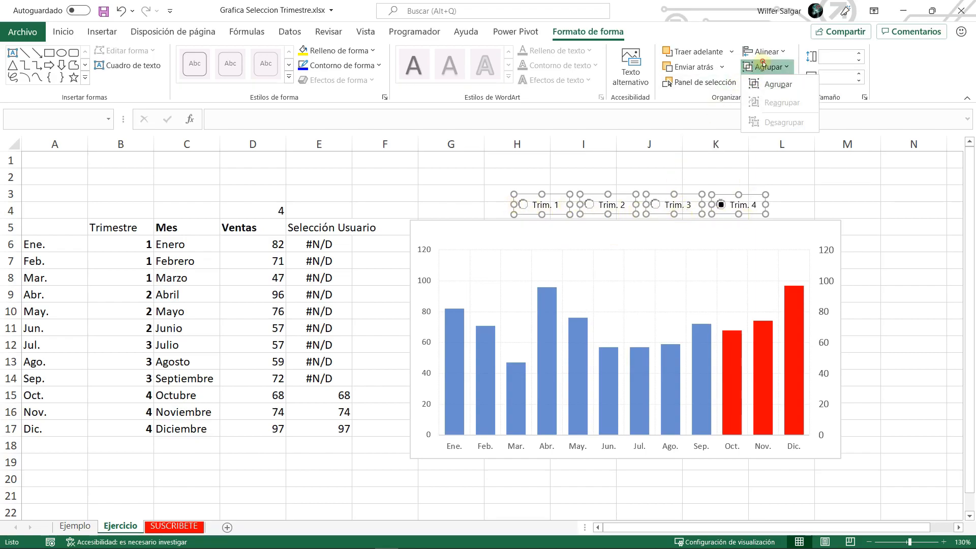
click(775, 85)
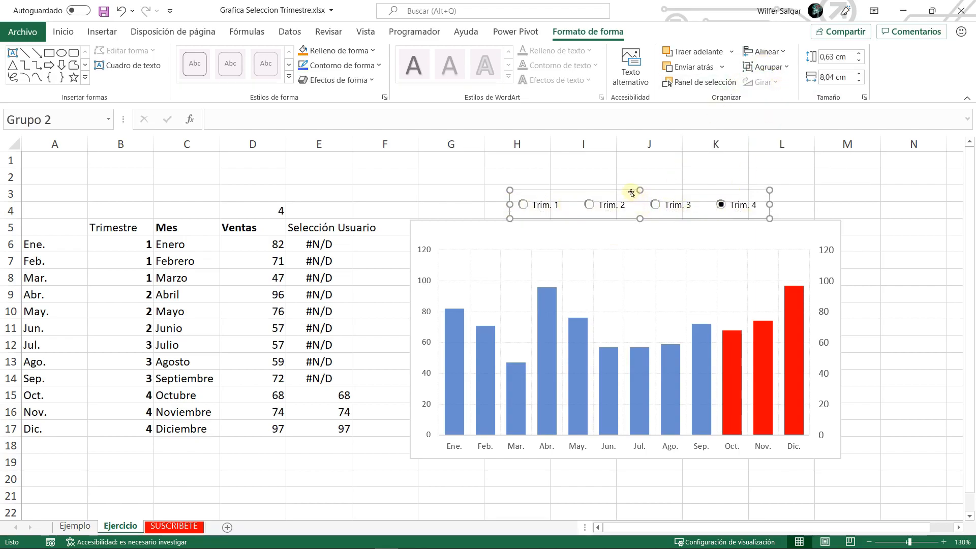
Move the grouped option buttons into the chart's upper-right area and format the secondary axis labels as 6 pt white text.
drag(630, 191, 706, 221)
click(829, 287)
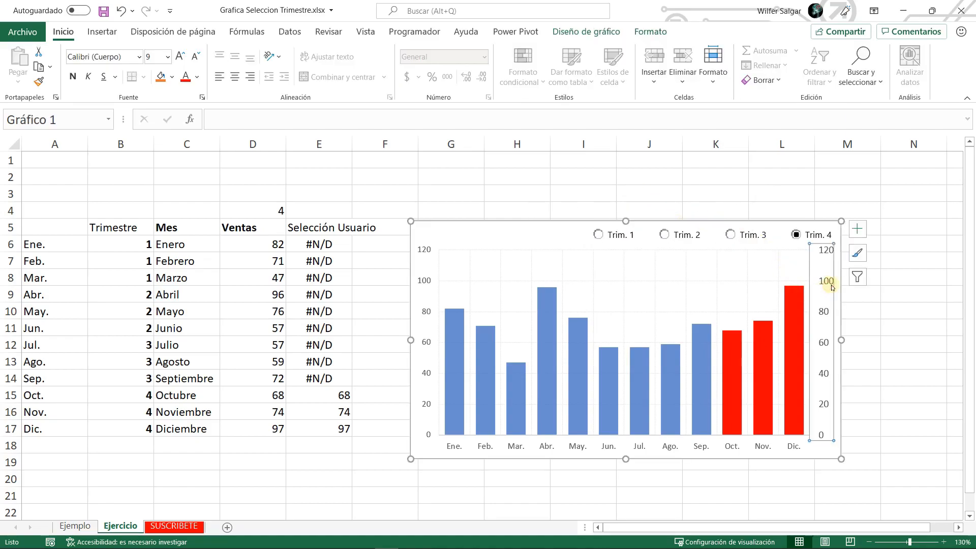
click(195, 58)
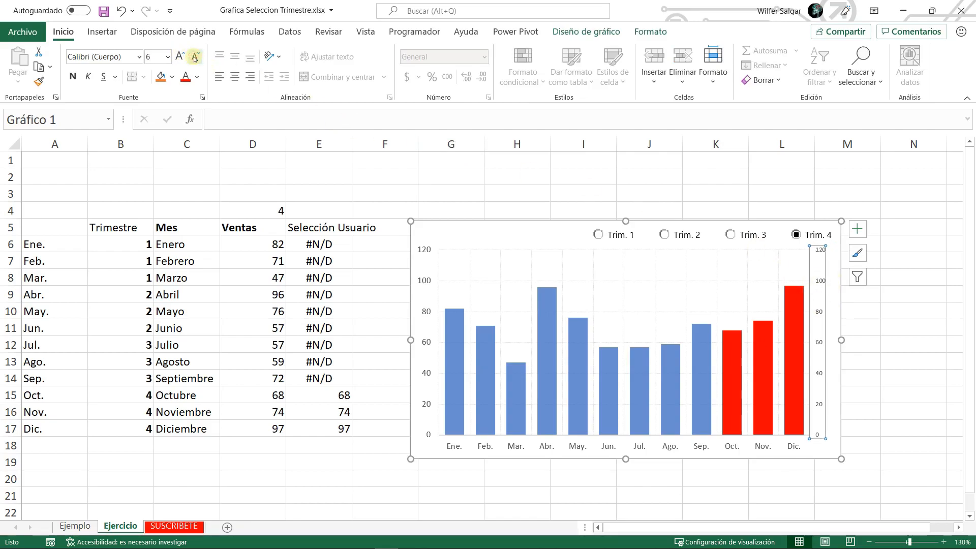
click(196, 76)
click(187, 129)
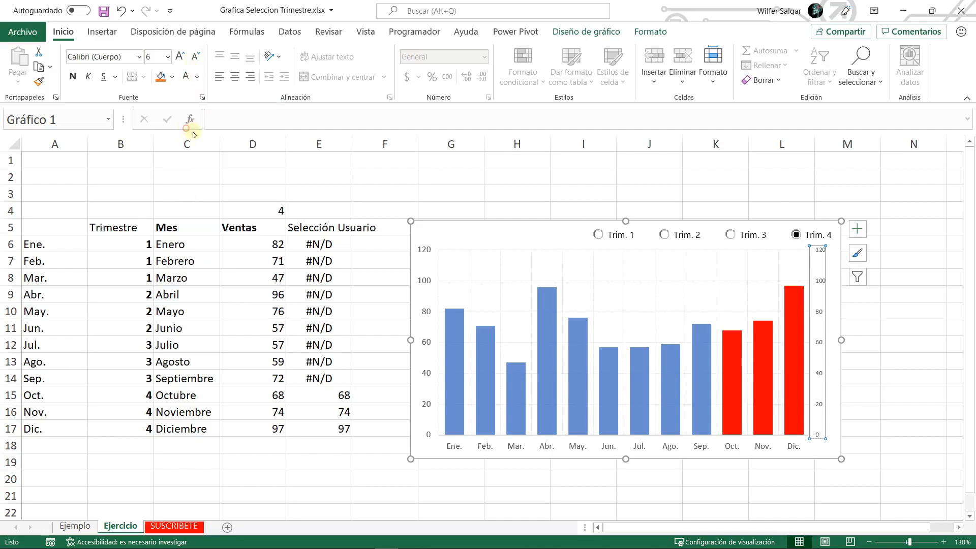
Widen the chart's plot area to the right and nudge the option button group slightly down and left.
click(803, 263)
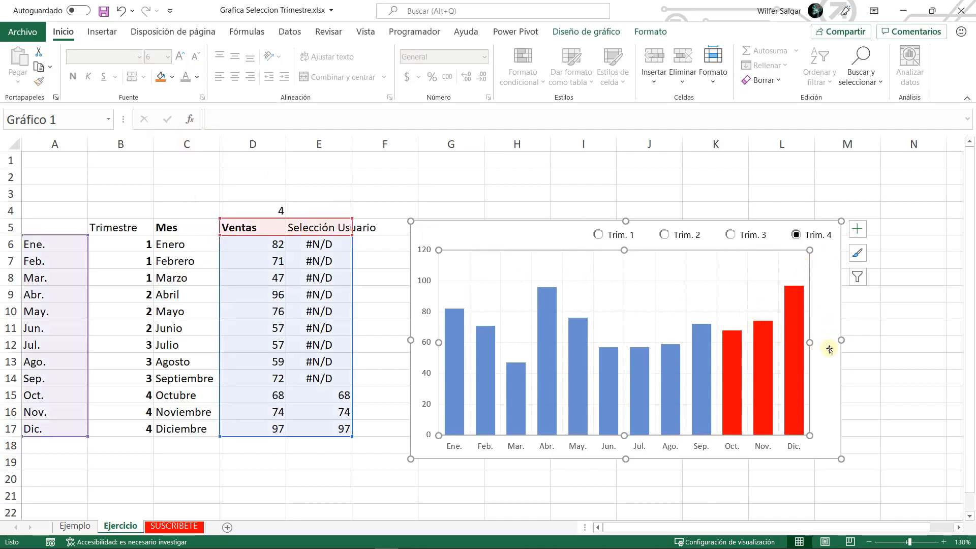
drag(811, 342, 823, 342)
right_click(776, 235)
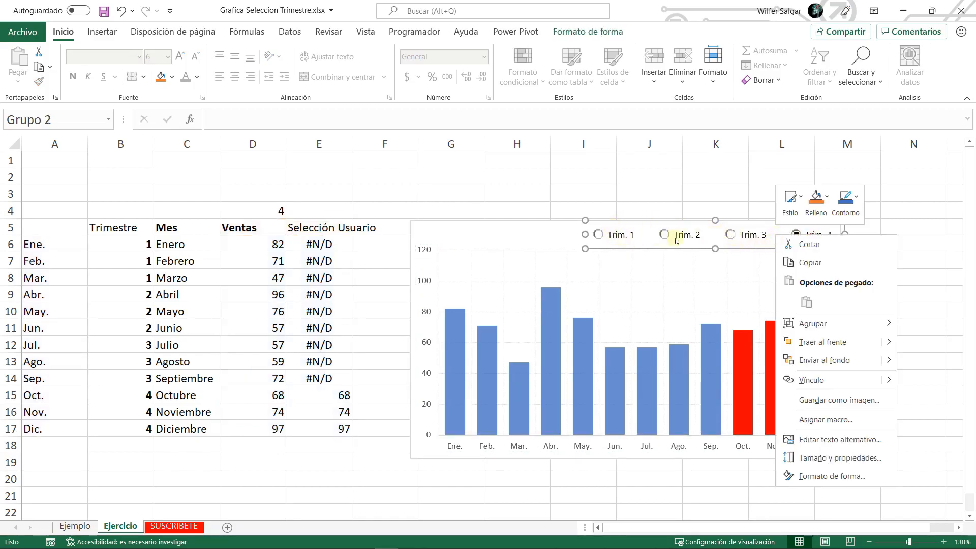
click(740, 247)
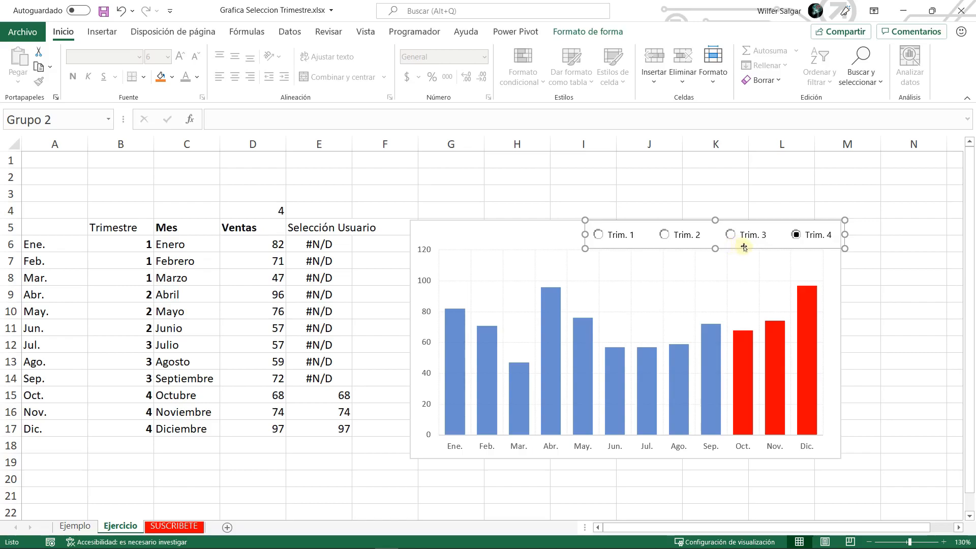
click(744, 247)
drag(744, 248, 735, 250)
right_click(754, 242)
click(741, 251)
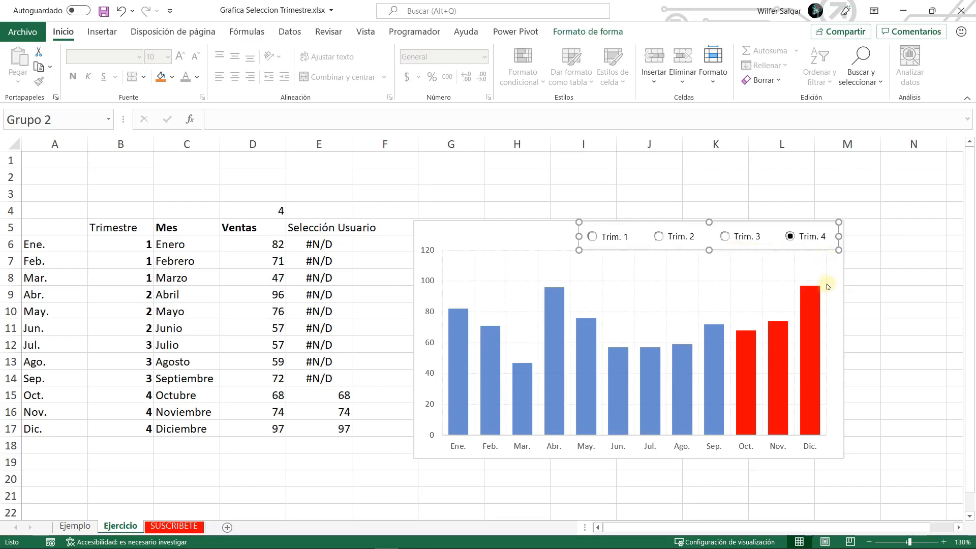
Insert a text box over the chart's upper-left corner with the title "Ventas del Año".
click(496, 195)
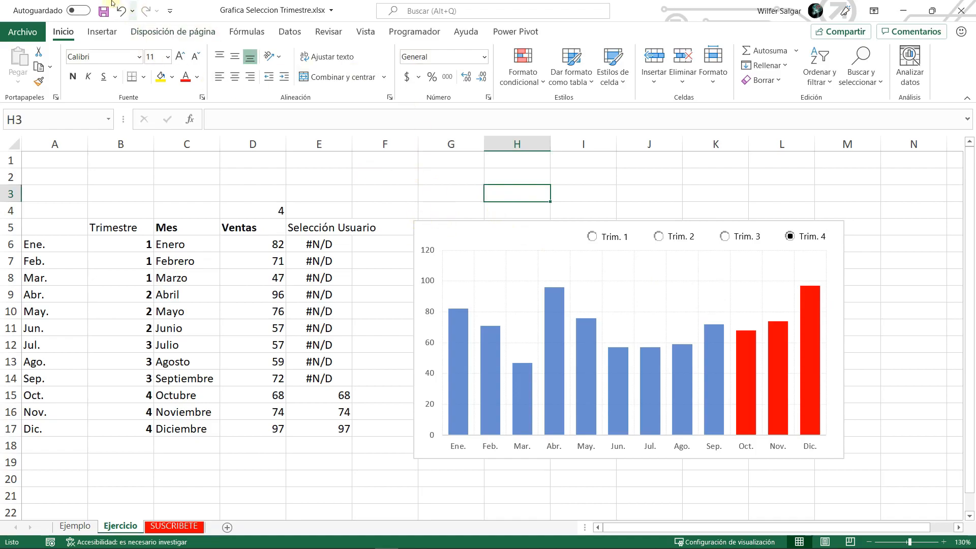
click(102, 31)
click(857, 66)
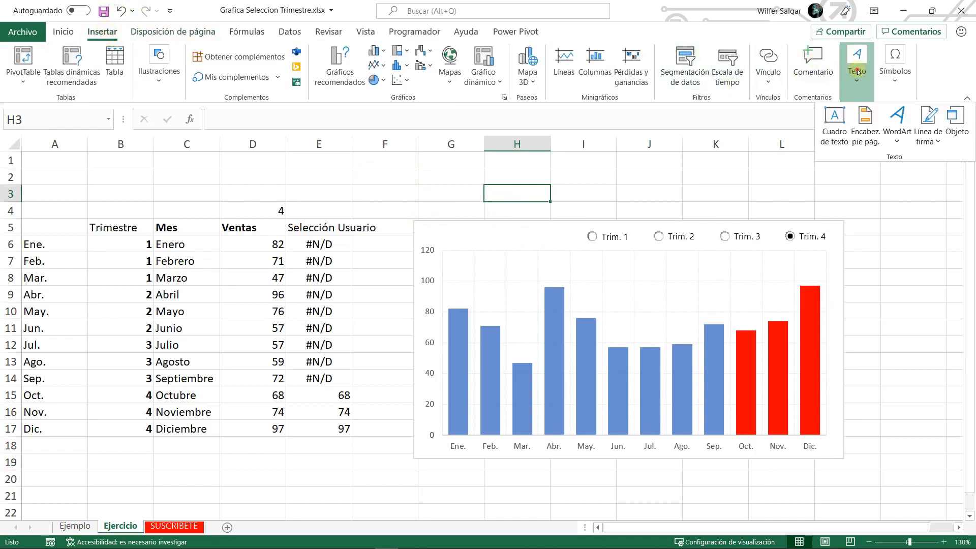
click(834, 125)
mouse_move(425, 226)
mouse_down()
mouse_move(571, 233)
mouse_move(562, 252)
mouse_up()
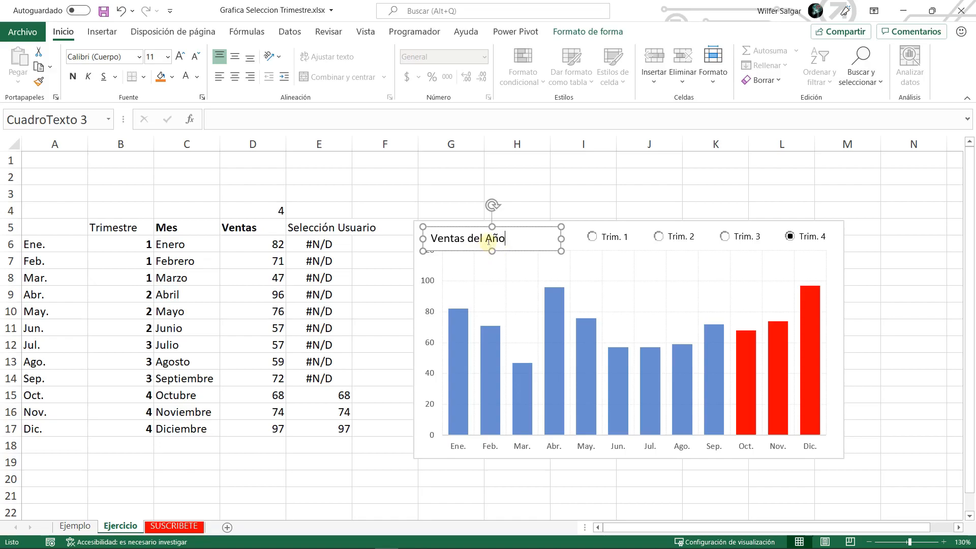
Format the "Ventas del Año" title in blue, bold, 14 pt and shift its slightly widened box toward the chart's left edge.
click(197, 76)
click(225, 129)
click(73, 76)
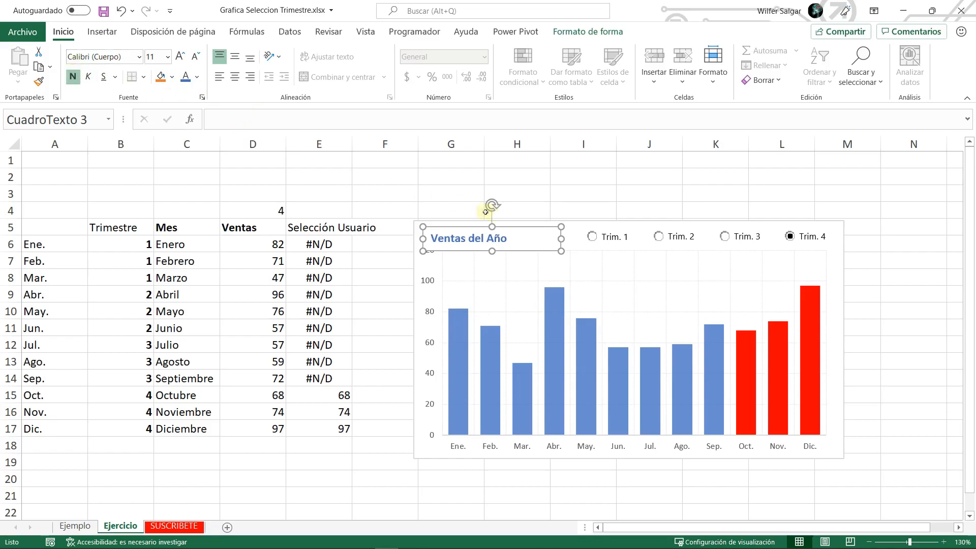
click(180, 56)
click(180, 56)
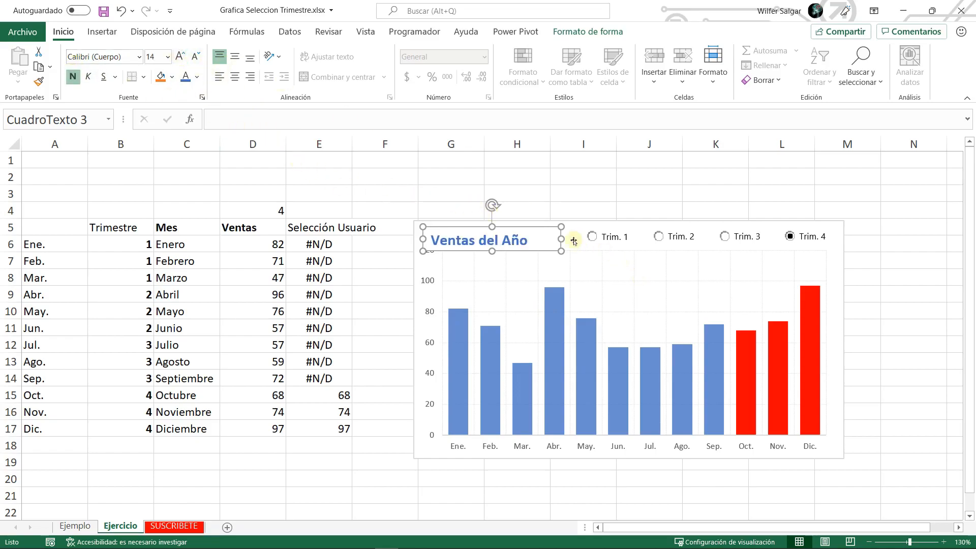
drag(560, 240, 536, 250)
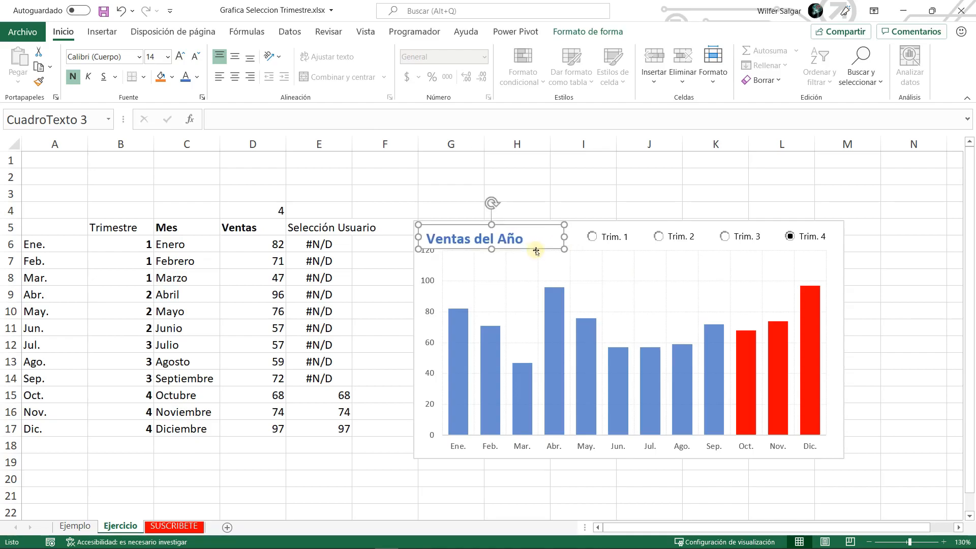
Remove the fill and the outline from the "Ventas del Año" text box.
click(584, 33)
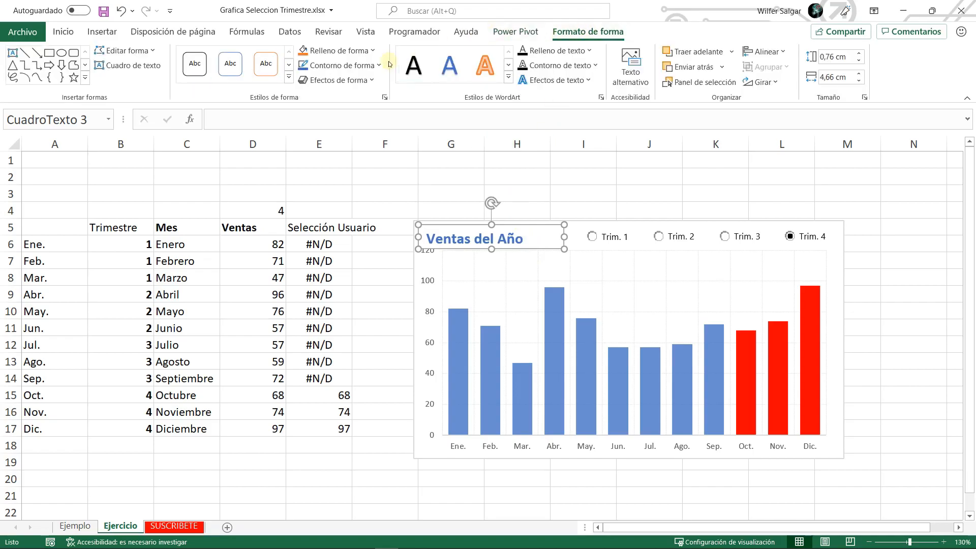
click(356, 51)
click(342, 253)
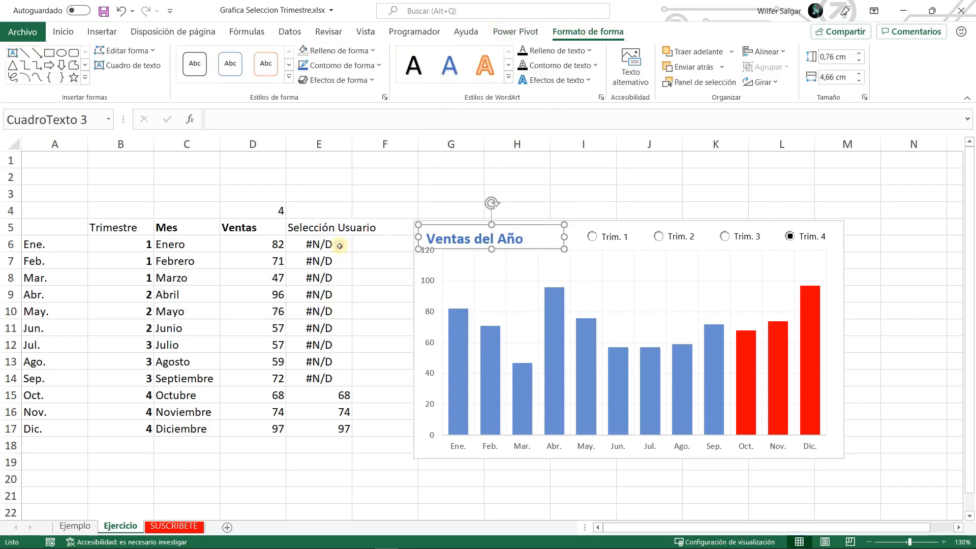
click(342, 65)
click(343, 261)
click(333, 296)
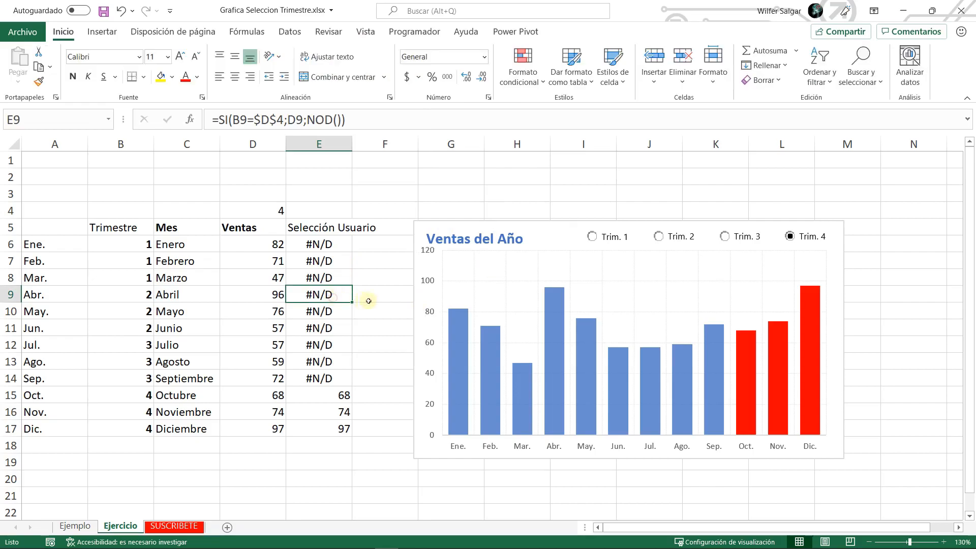
Lower the top edge of the plot area to clear space for the title, and nudge the title box slightly down.
click(432, 257)
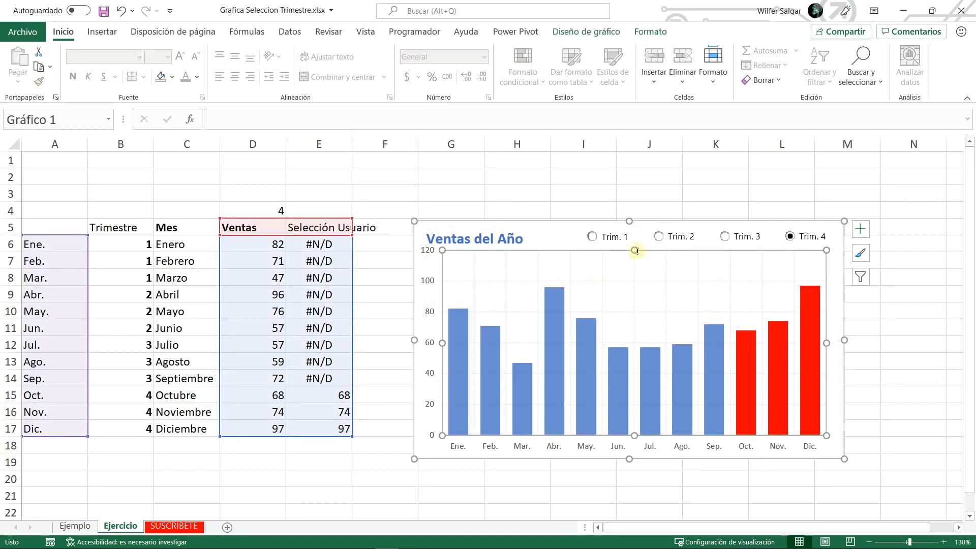
click(479, 247)
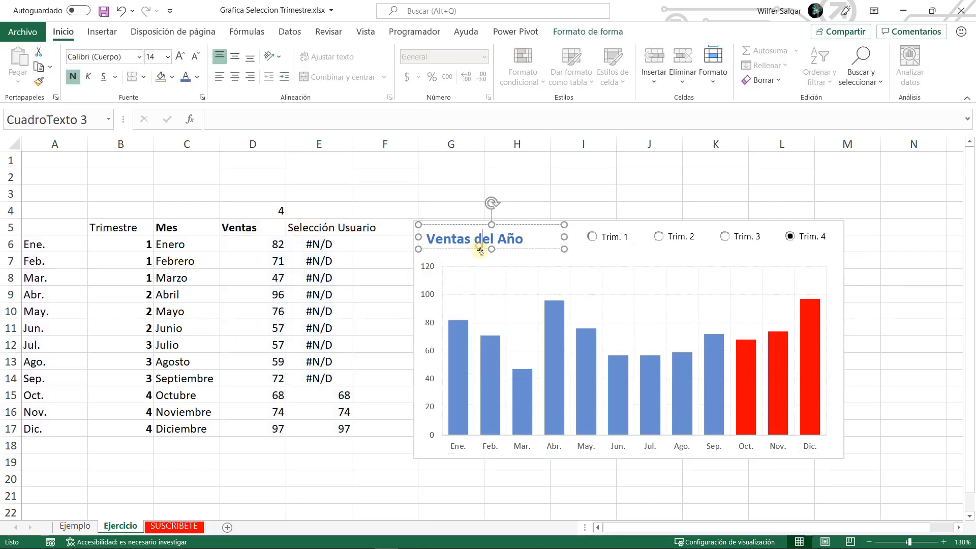
drag(479, 250, 475, 250)
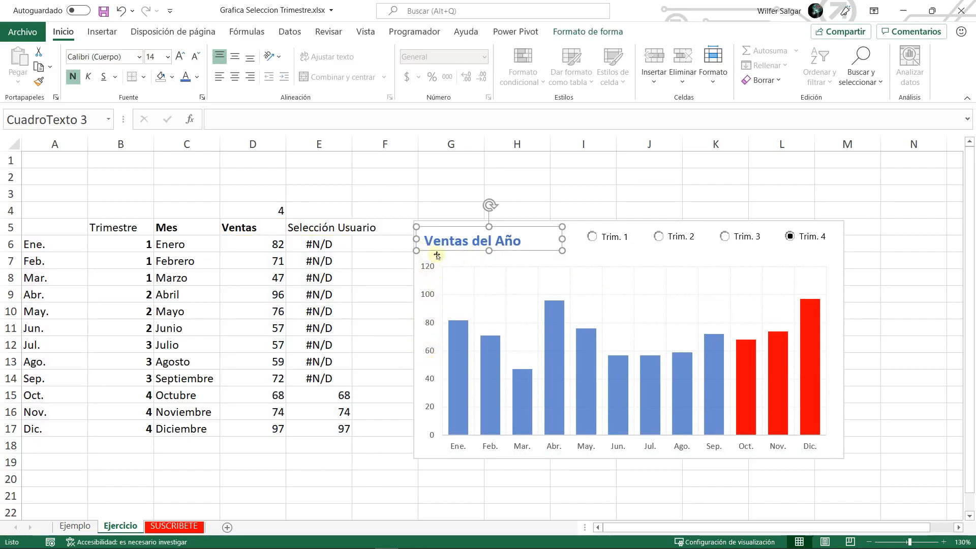
click(559, 278)
drag(635, 268, 635, 259)
Enlarge the "Ventas del Año" title font by two size increments and widen its text box to the right.
click(508, 244)
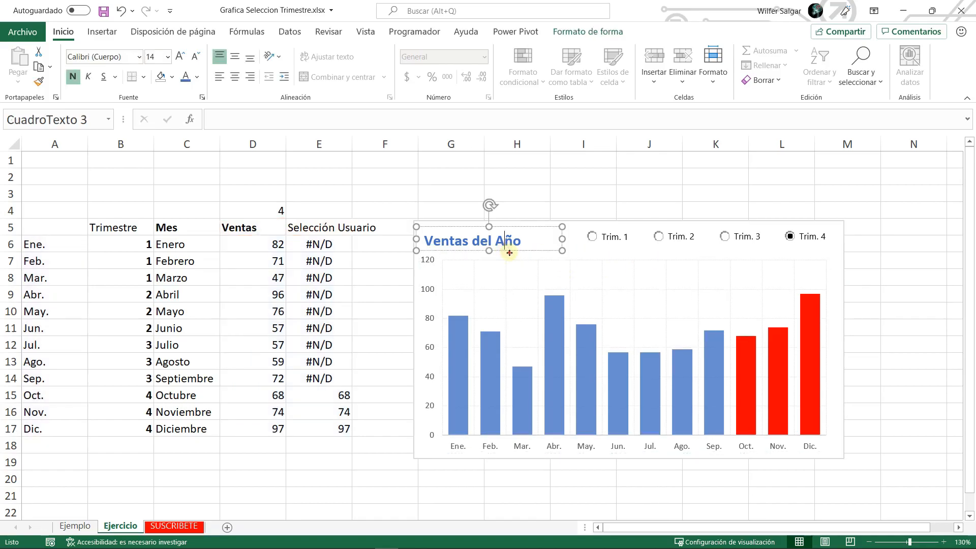
click(509, 252)
click(517, 244)
click(179, 56)
click(179, 56)
drag(563, 239, 578, 241)
Move the option button group down to line up with the "Ventas del Año" title.
right_click(631, 247)
right_click(621, 245)
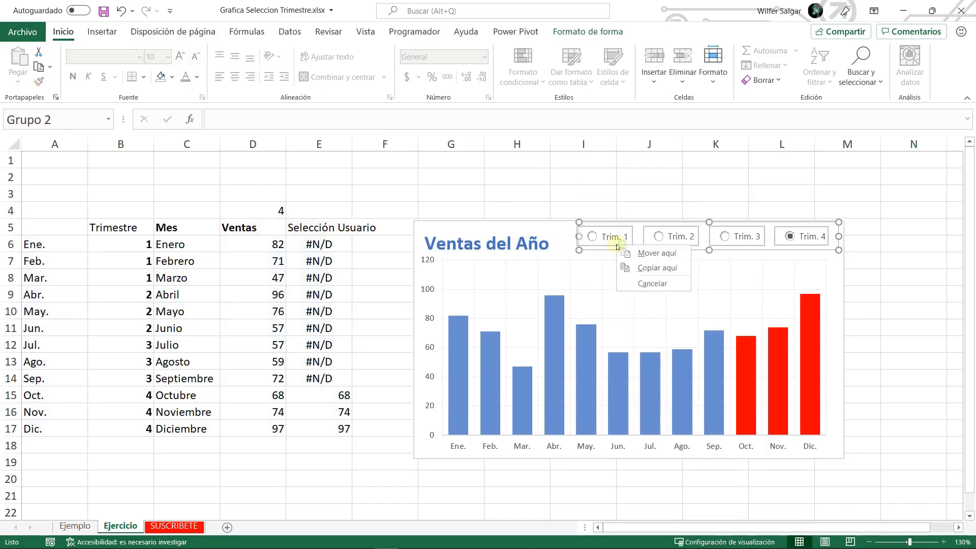
click(685, 259)
drag(677, 251, 677, 259)
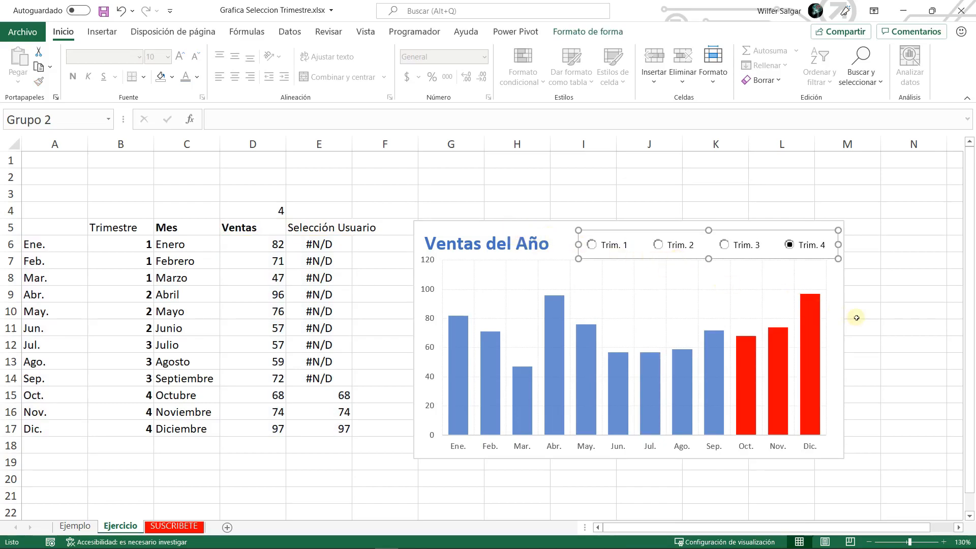
Hide the cell gridlines on the Ejercicio sheet.
click(886, 311)
click(173, 31)
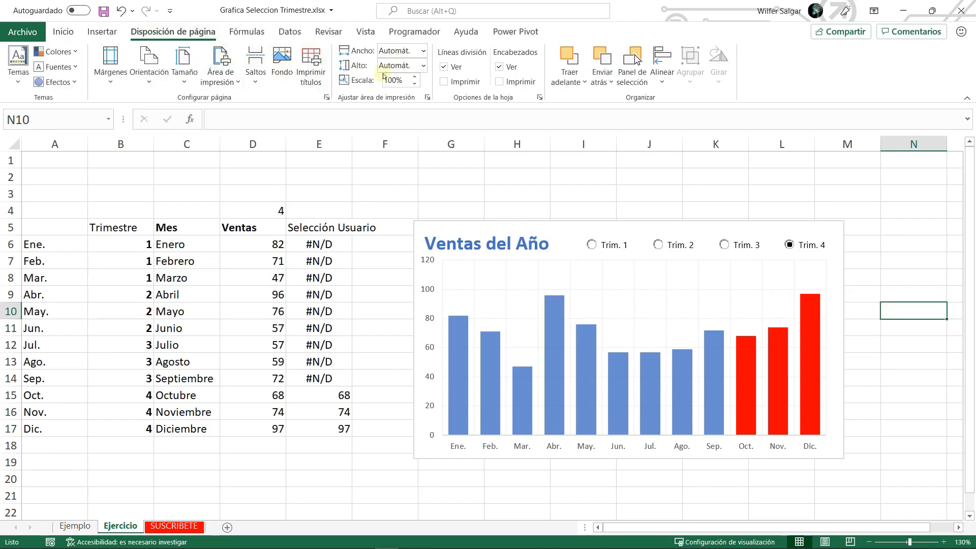
click(459, 68)
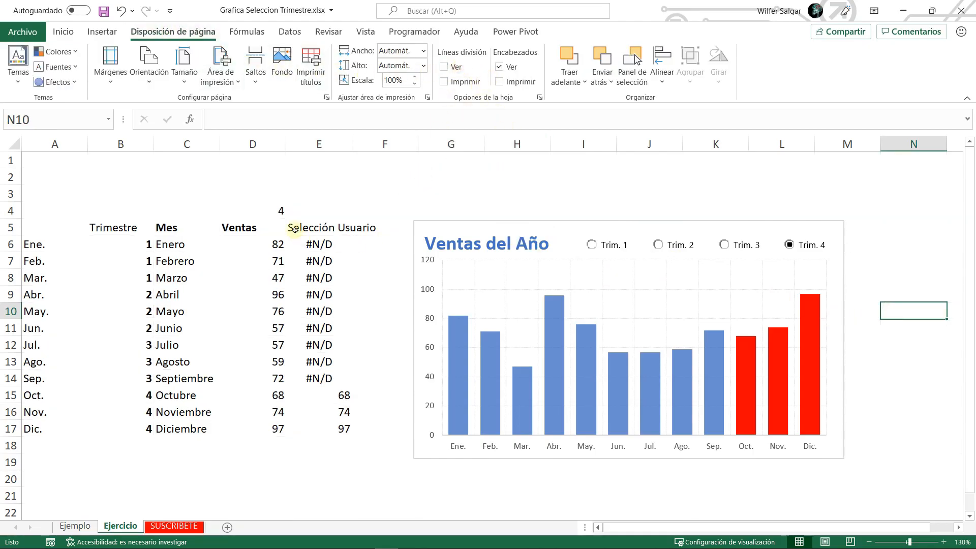
click(226, 210)
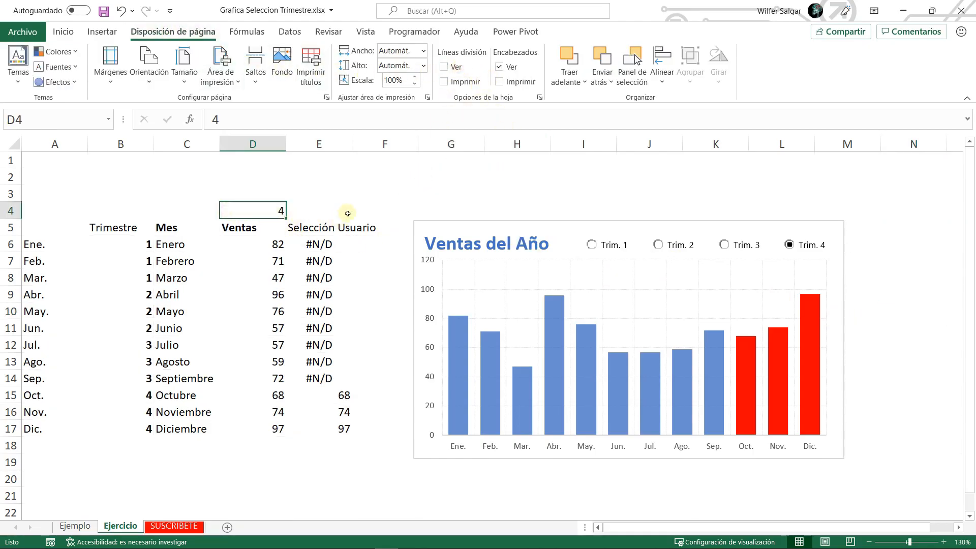
click(112, 230)
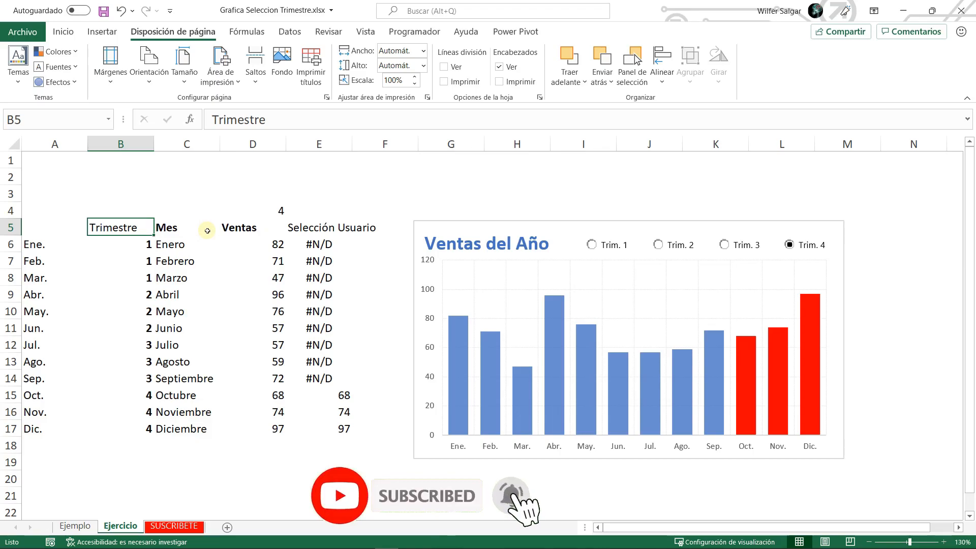
Switch to YouTube in the browser and look through the uploaded videos of the Asperos Geek channel.
key(F10)
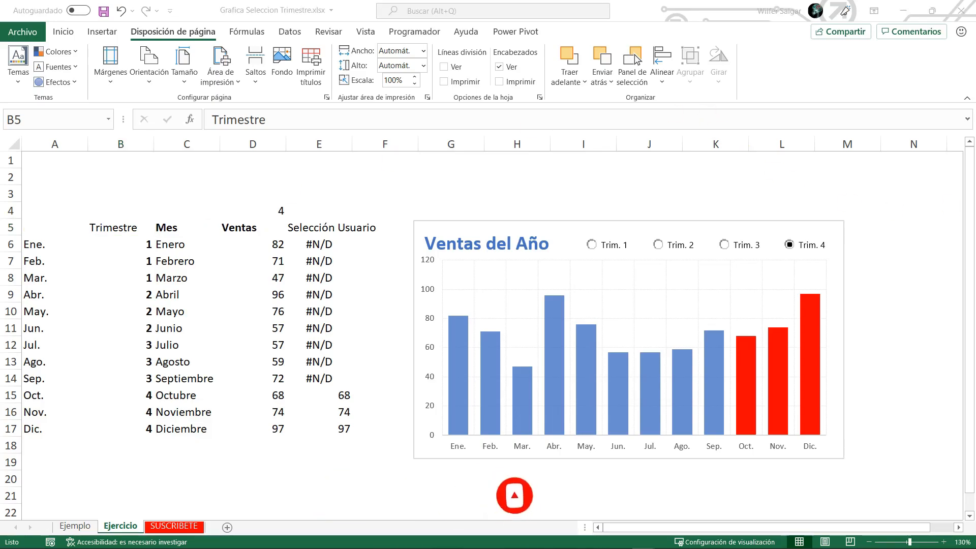
drag(709, 115, 168, 1)
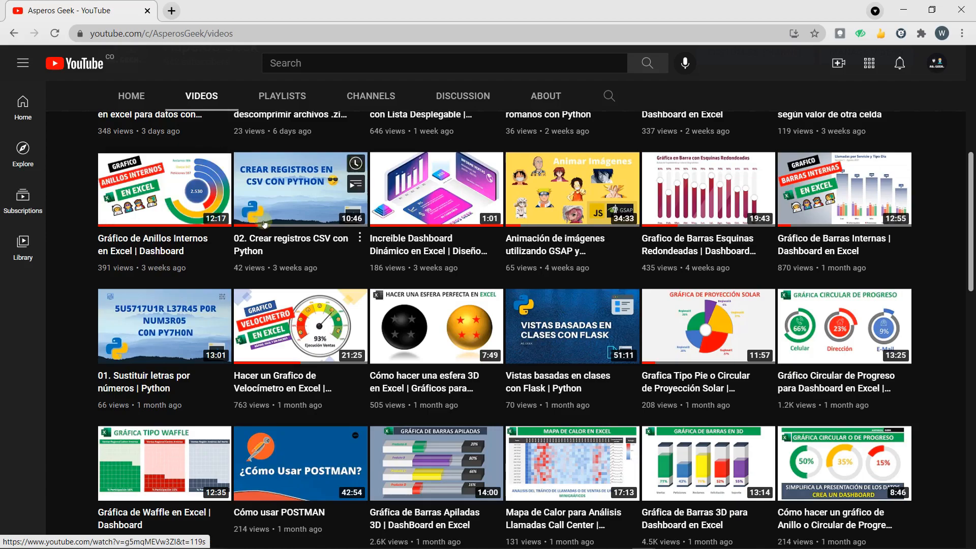
scroll(664, 307, down, 1)
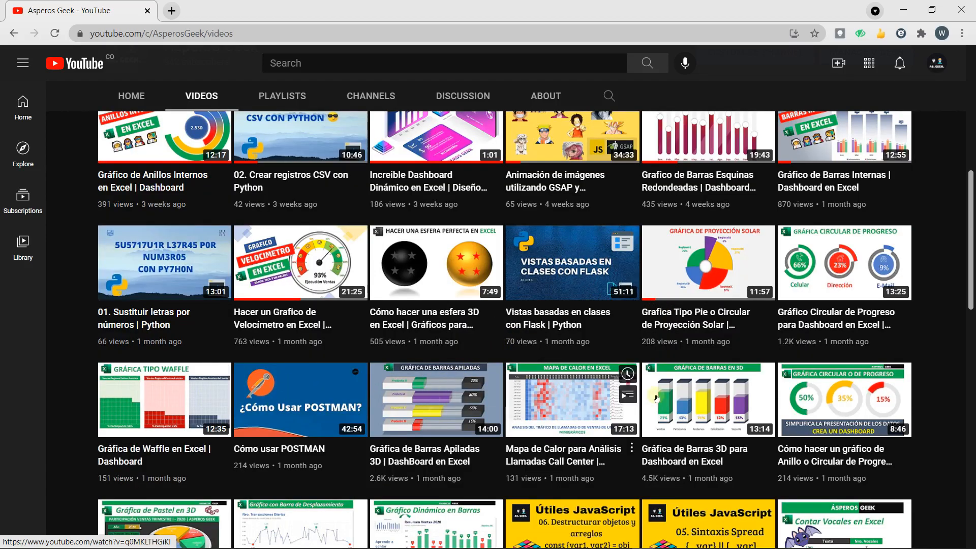
scroll(856, 295, down, 1)
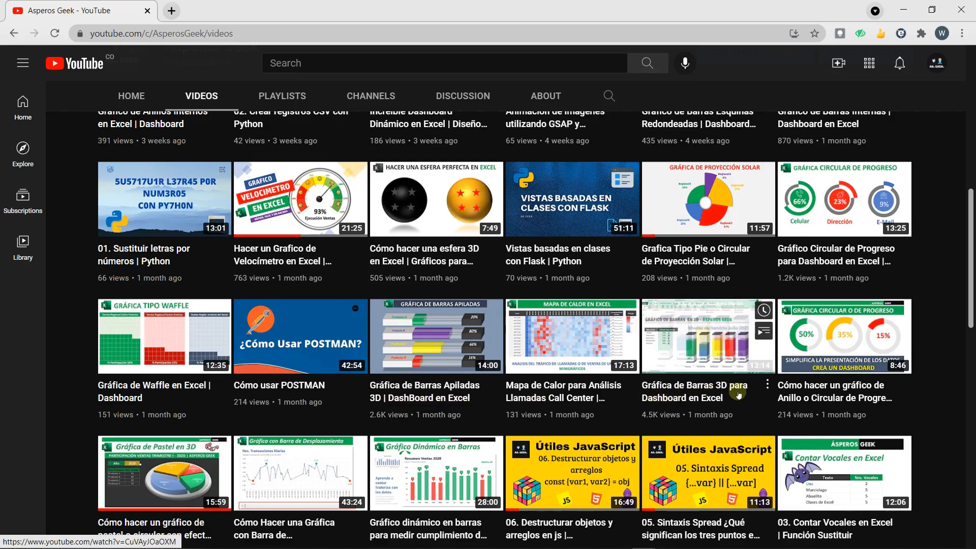
scroll(722, 397, up, 2)
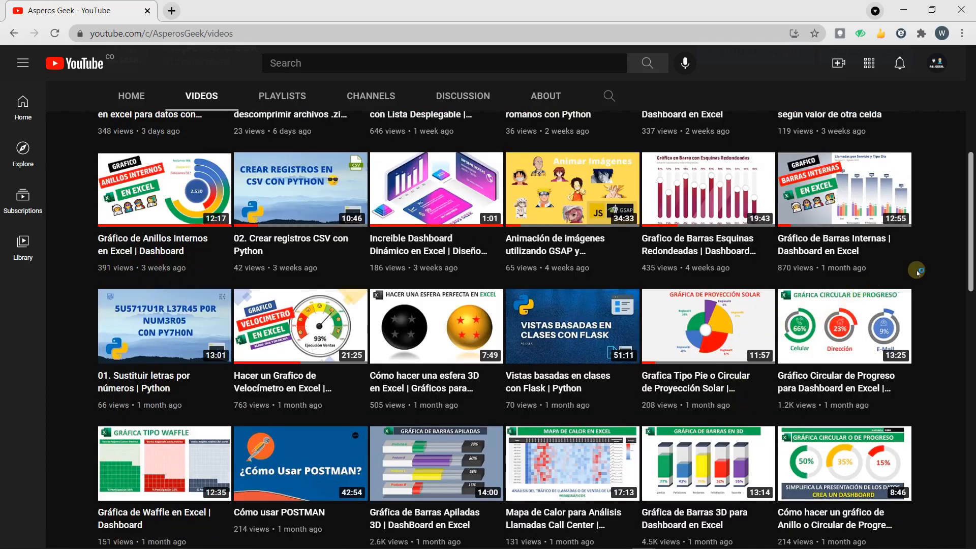
scroll(916, 273, down, 3)
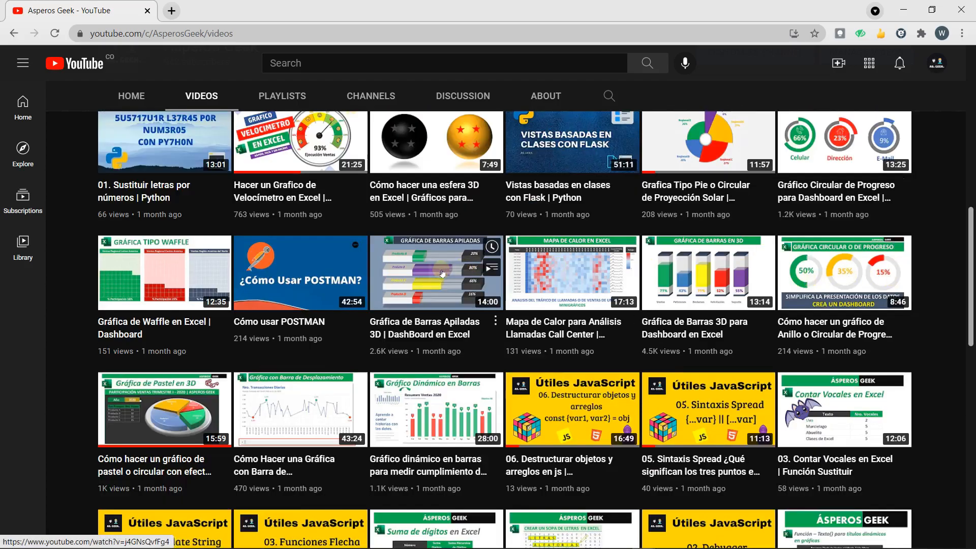
scroll(522, 310, down, 3)
scroll(522, 309, down, 2)
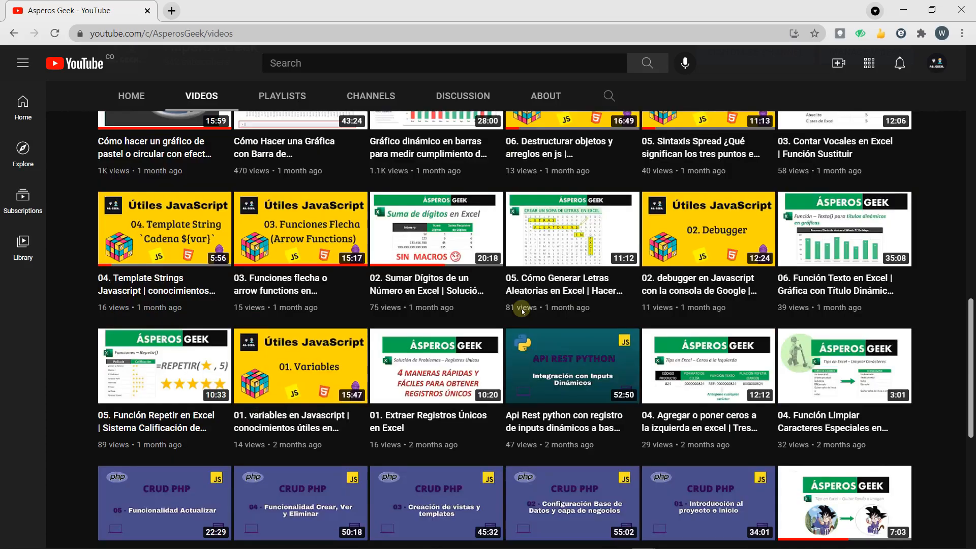
scroll(811, 312, down, 3)
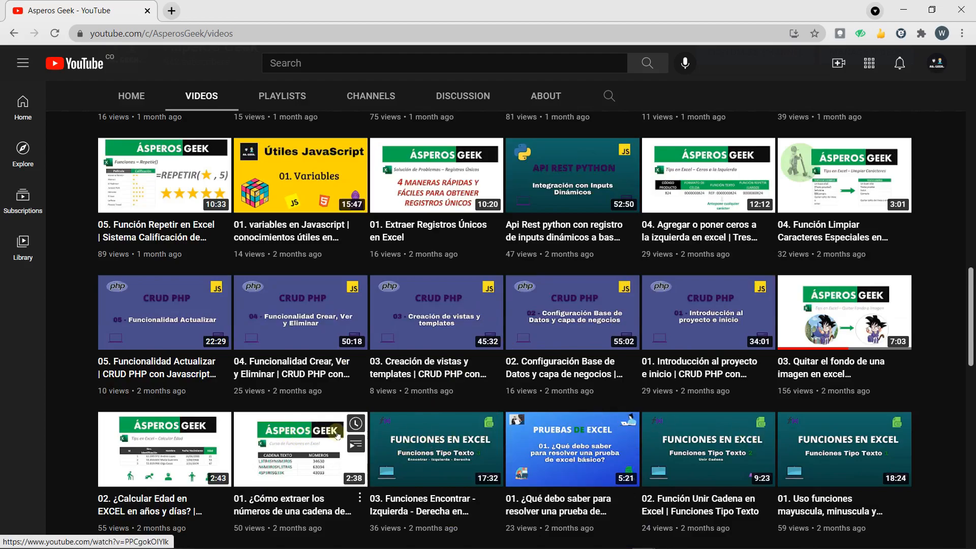
scroll(305, 432, up, 10)
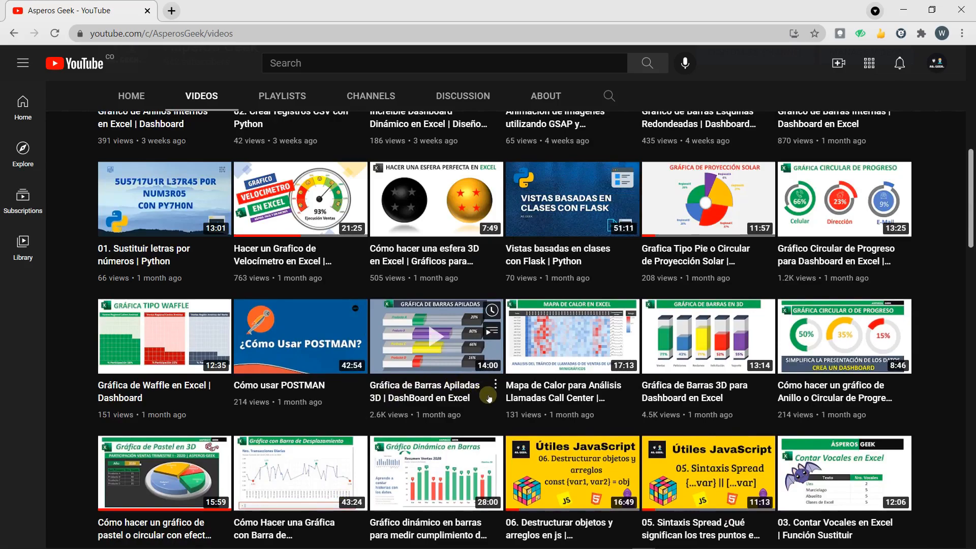
Return to the Excel workbook and make the Trimestre, Mes and Ventas headers bold and centered both horizontally and vertically.
scroll(490, 399, up, 5)
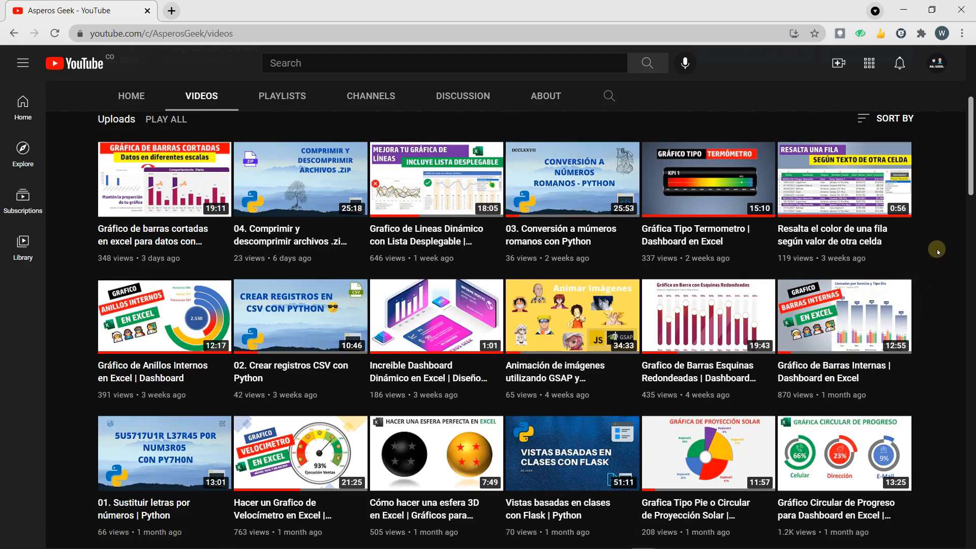
click(903, 10)
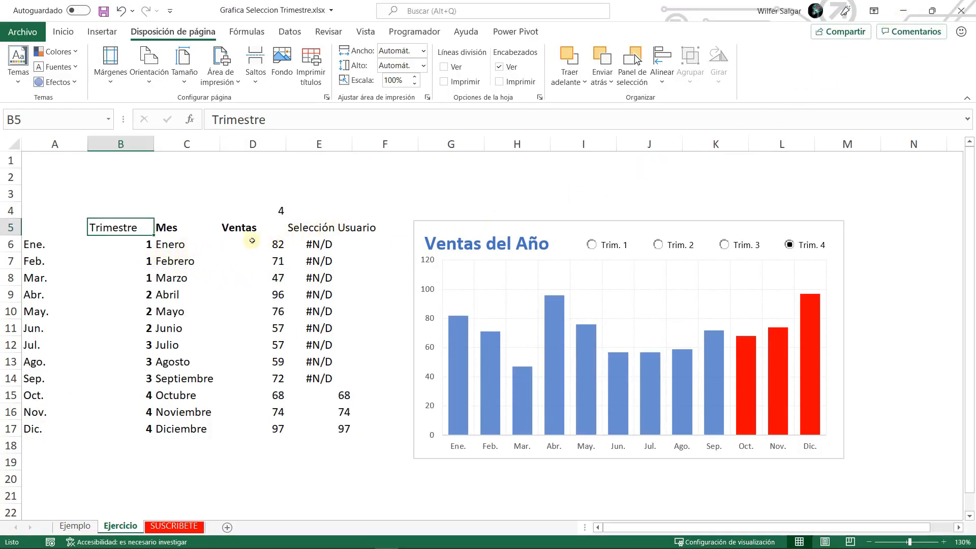
click(61, 31)
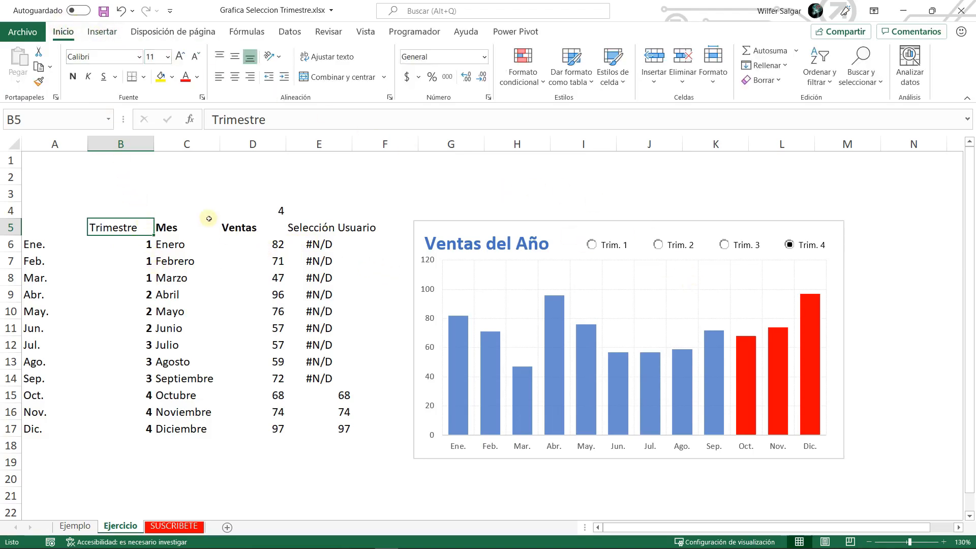
click(73, 76)
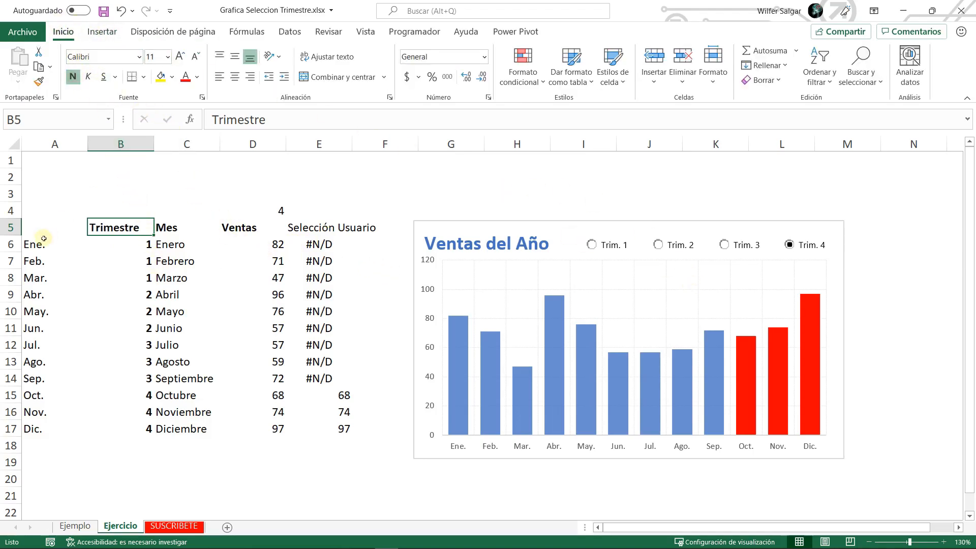
drag(162, 227, 257, 228)
click(235, 76)
click(234, 56)
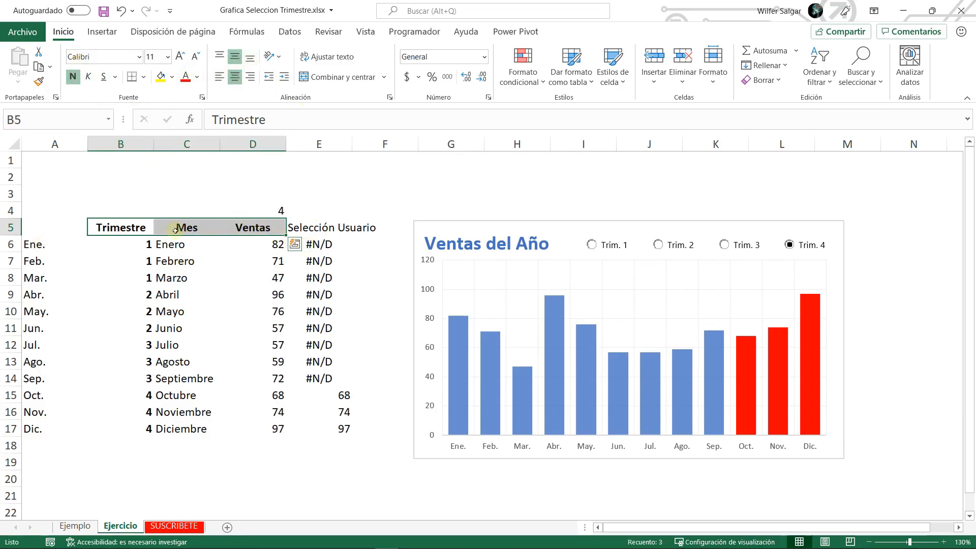
Hide the helper data in A6:A17, D4 and E5:E17 by setting its font color to white.
drag(47, 247, 36, 430)
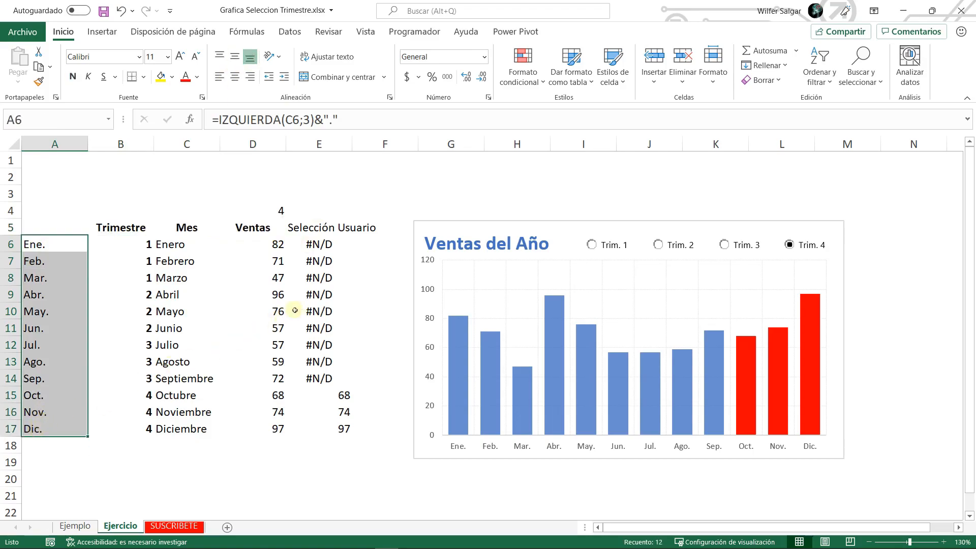
ctrl+click(281, 212)
drag(320, 230, 315, 430)
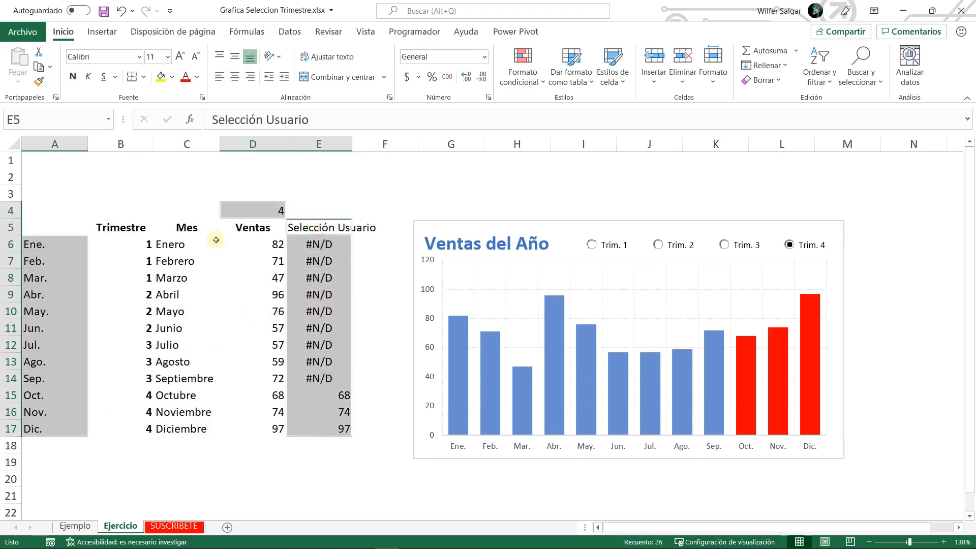
click(198, 80)
click(184, 131)
click(240, 229)
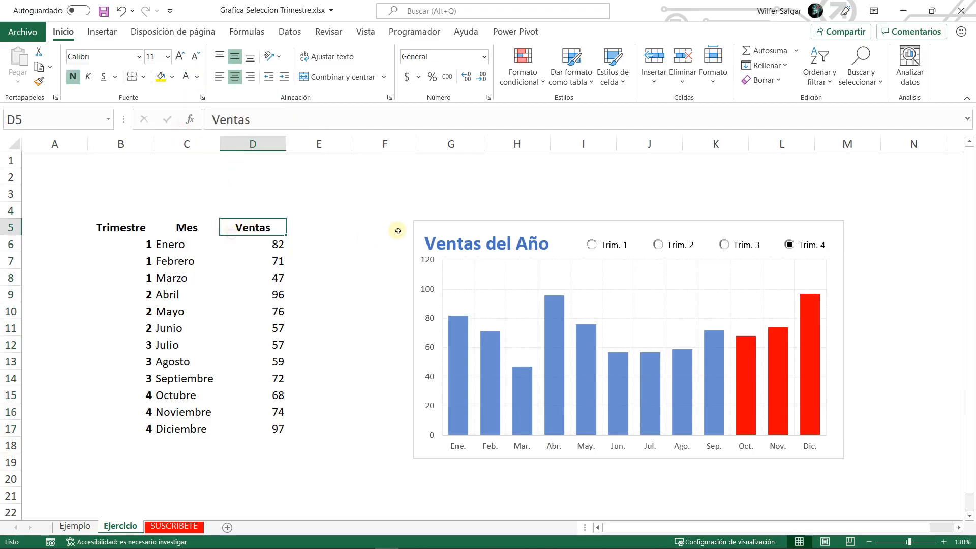
drag(435, 222, 370, 223)
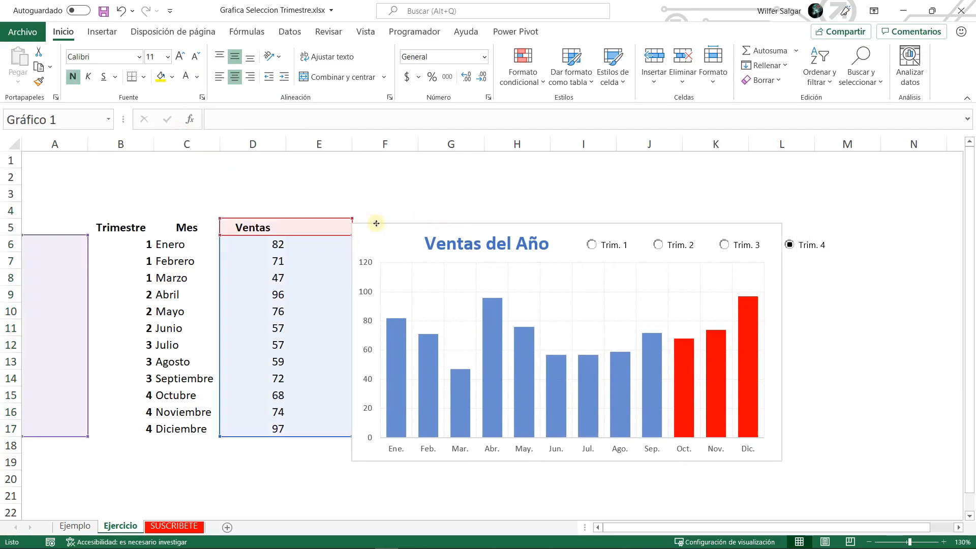
key(ctrl+z)
click(648, 191)
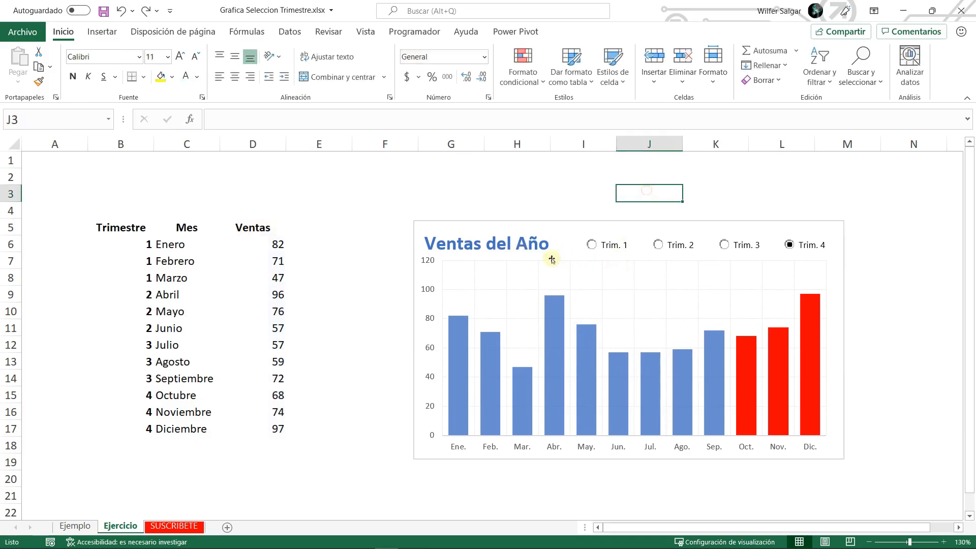
Move the chart, its "Ventas del Año" title and the option button group together leftward, closer to the data table.
click(506, 229)
click(515, 239)
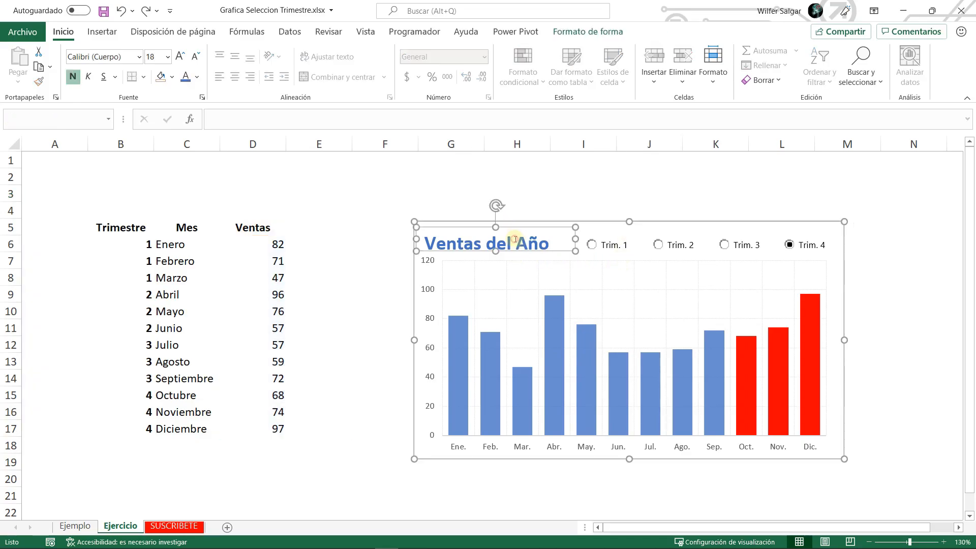
right_click(610, 246)
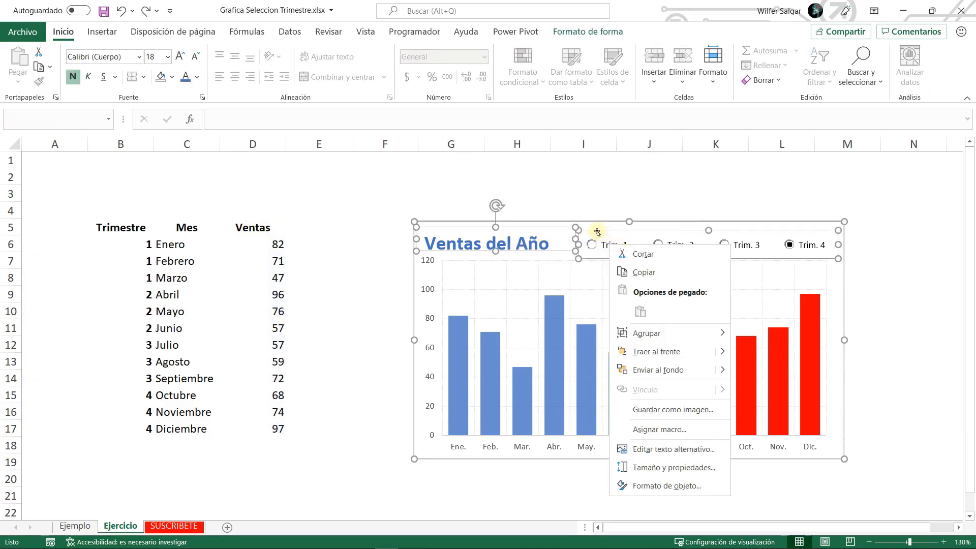
key(Escape)
drag(575, 222, 525, 219)
click(158, 245)
Give the Trimestre, Mes and Ventas header cells a blue fill and white text.
drag(133, 229, 250, 227)
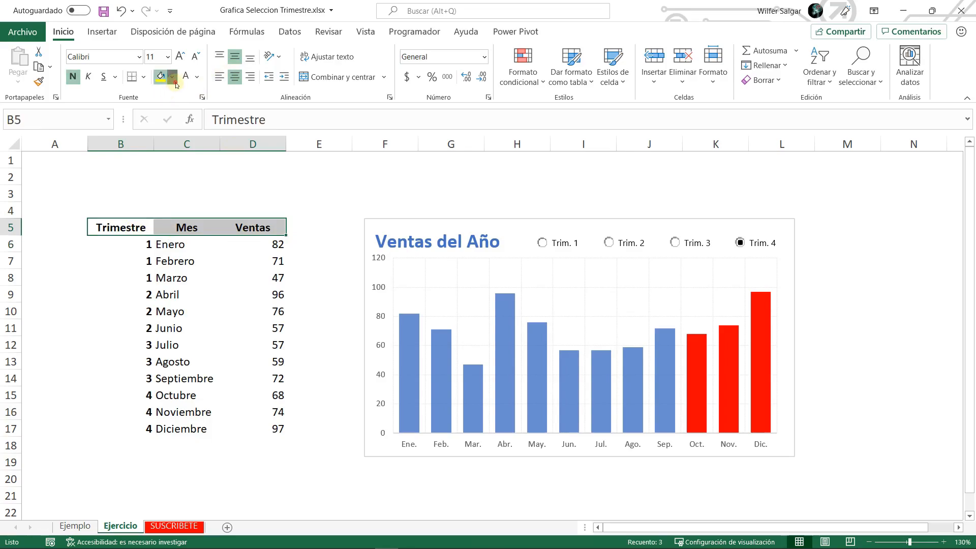
click(172, 77)
click(200, 111)
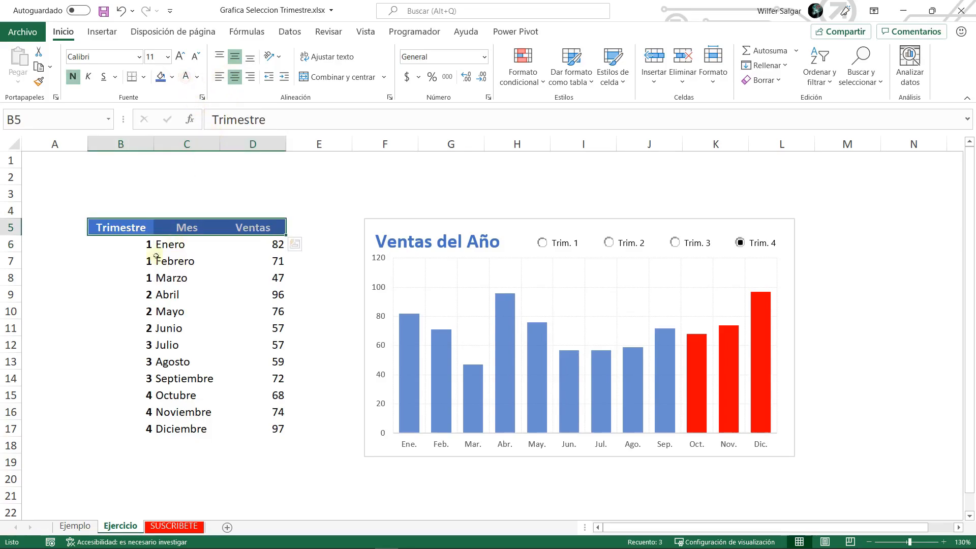
Apply light grey interior borders to the table data in B6:D17.
drag(124, 243, 270, 425)
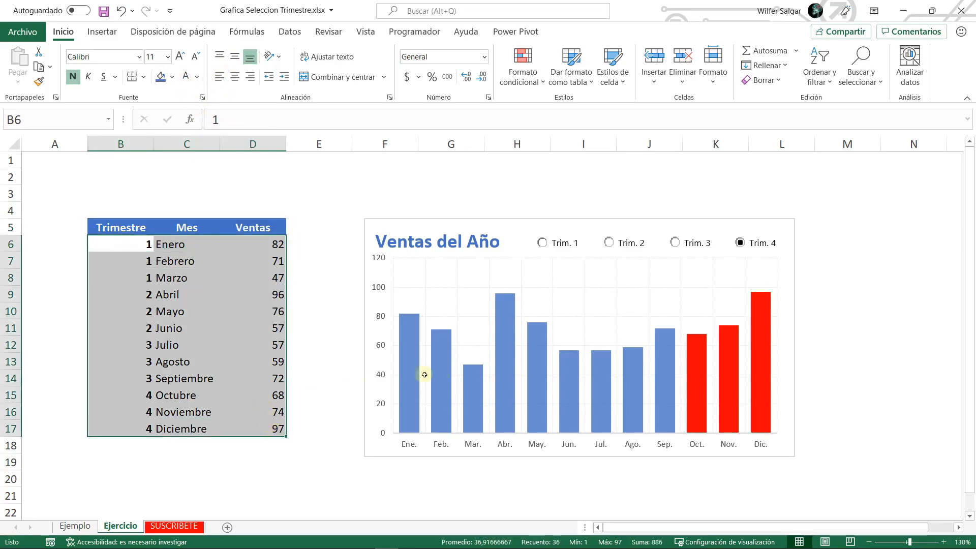
key(ctrl+1)
click(706, 164)
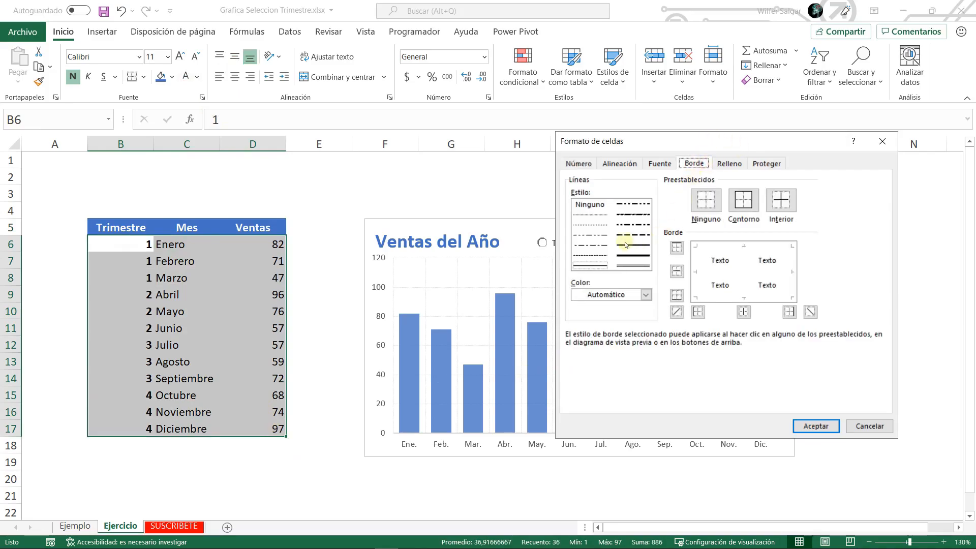
click(599, 298)
click(578, 372)
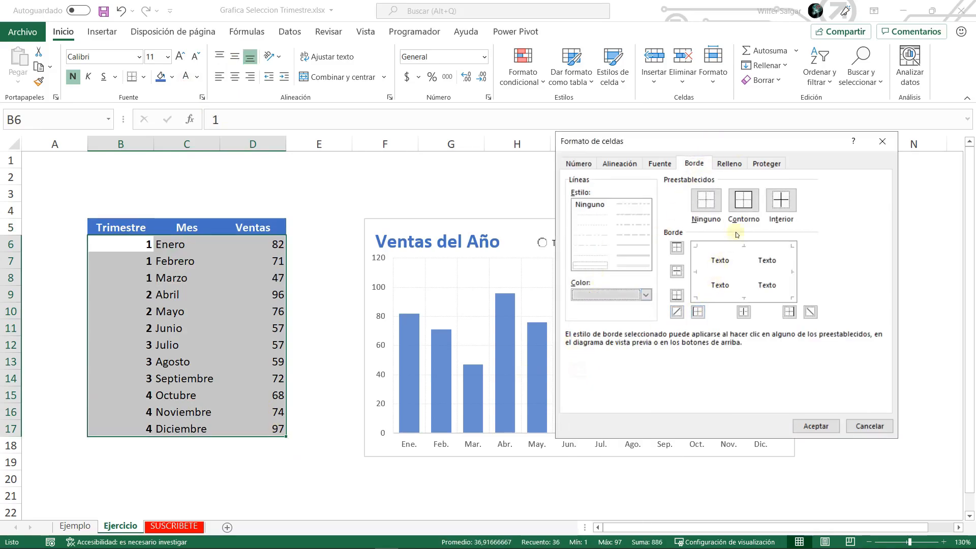
click(781, 200)
click(816, 427)
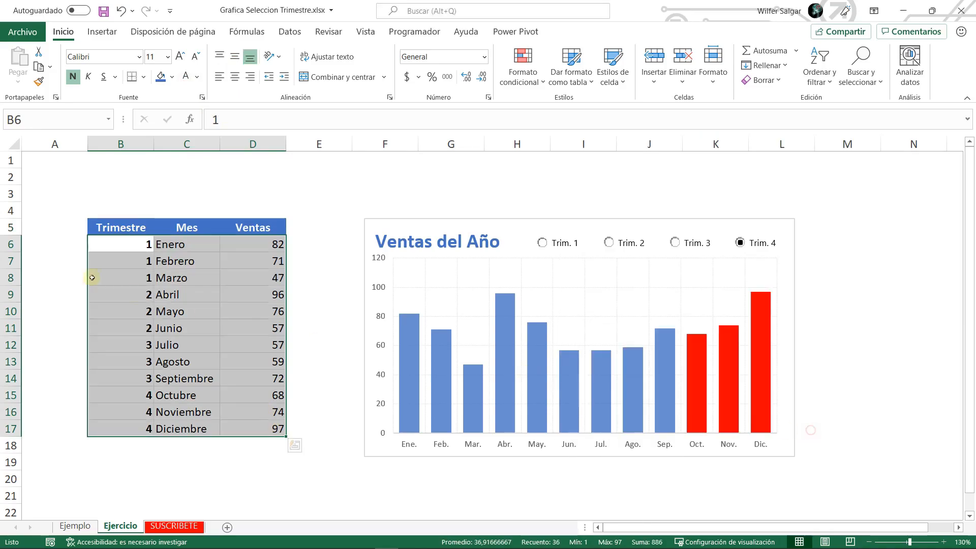
click(109, 227)
Check the styling of the "Comportamiento Ventas" chart on the Ejemplo sheet and return to the Ejercicio sheet.
click(417, 221)
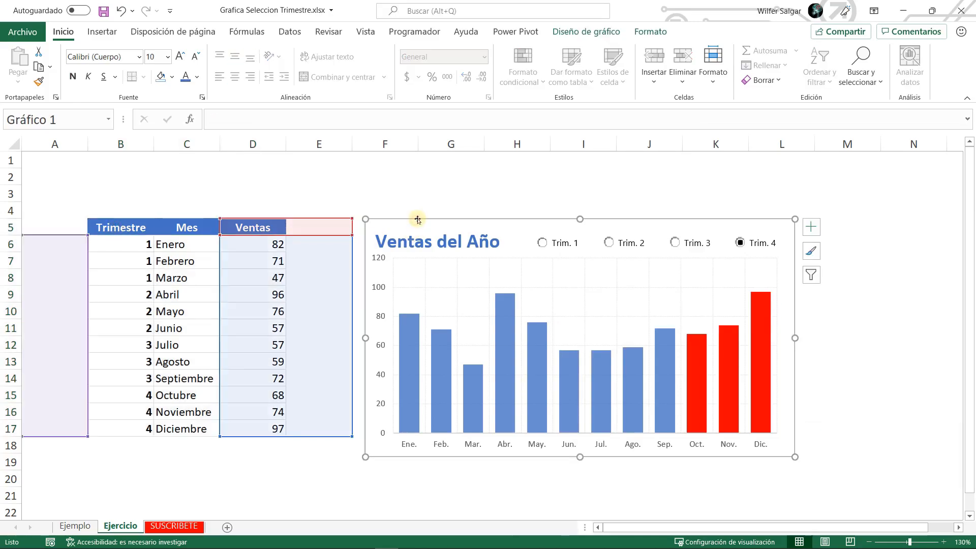
click(819, 344)
key(Left)
key(ctrl+Page_Up)
scroll(398, 288, down, 1)
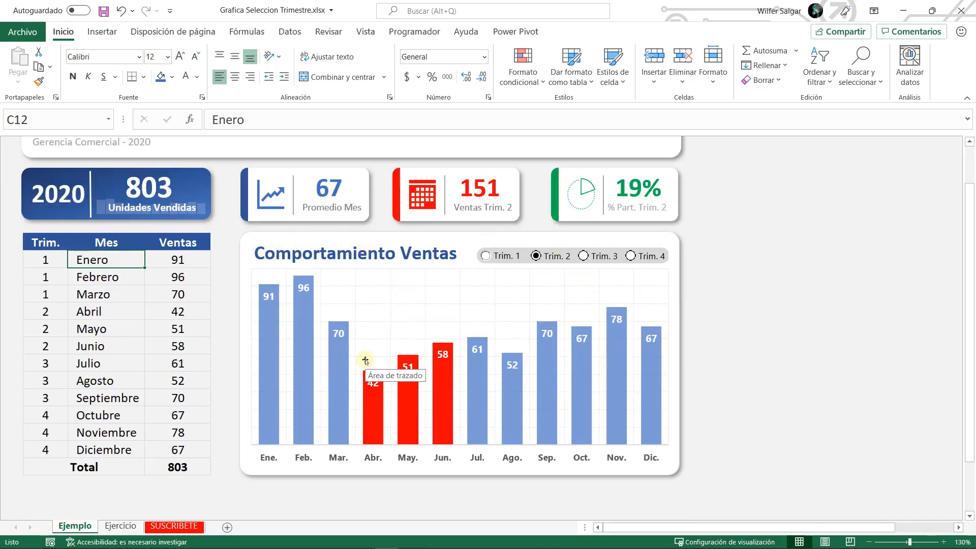
key(ctrl+Page_Down)
Turn on rounded corners for the border of the sales chart area.
right_click(498, 220)
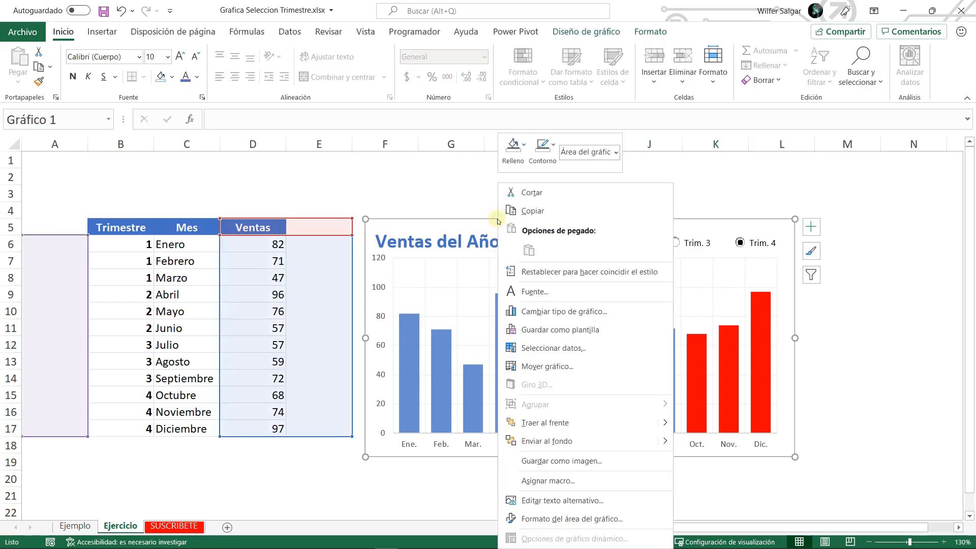
key(Escape)
double_click(498, 221)
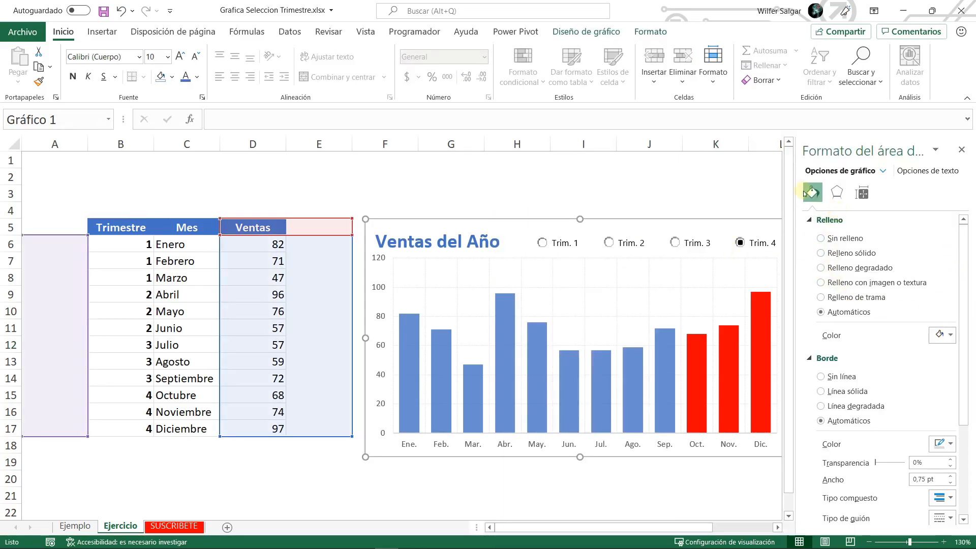
drag(966, 271, 971, 421)
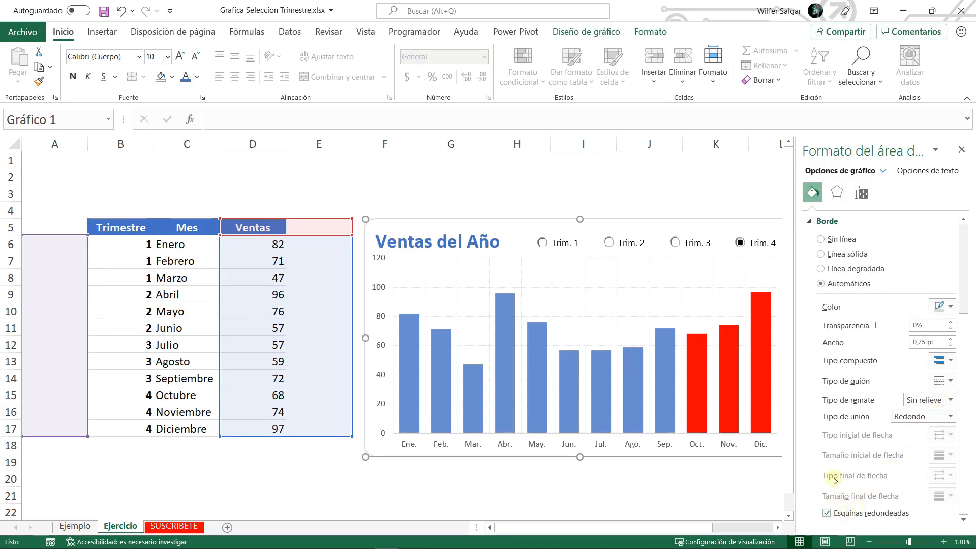
scroll(965, 330, up, 10)
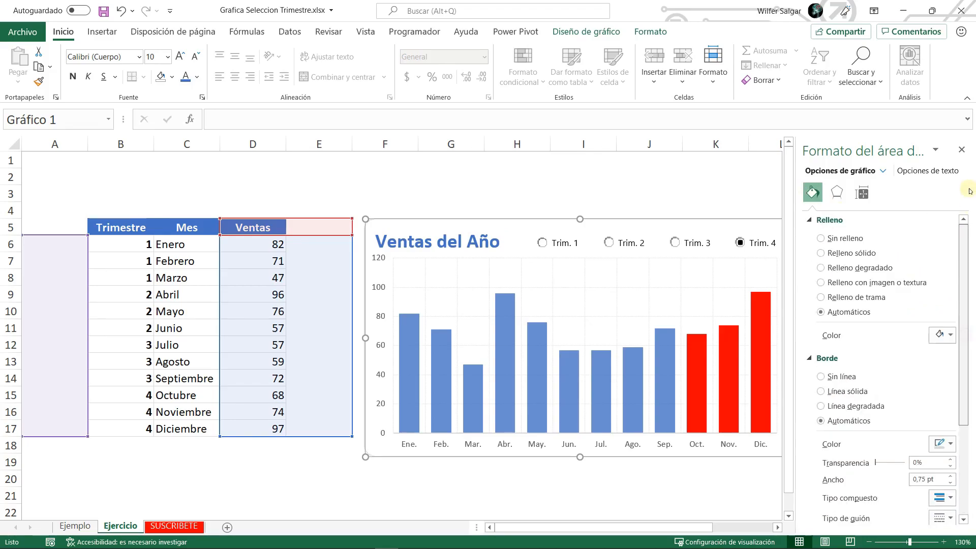
Apply the first exterior shadow preset to the chart area and close its formatting options.
click(839, 196)
click(831, 220)
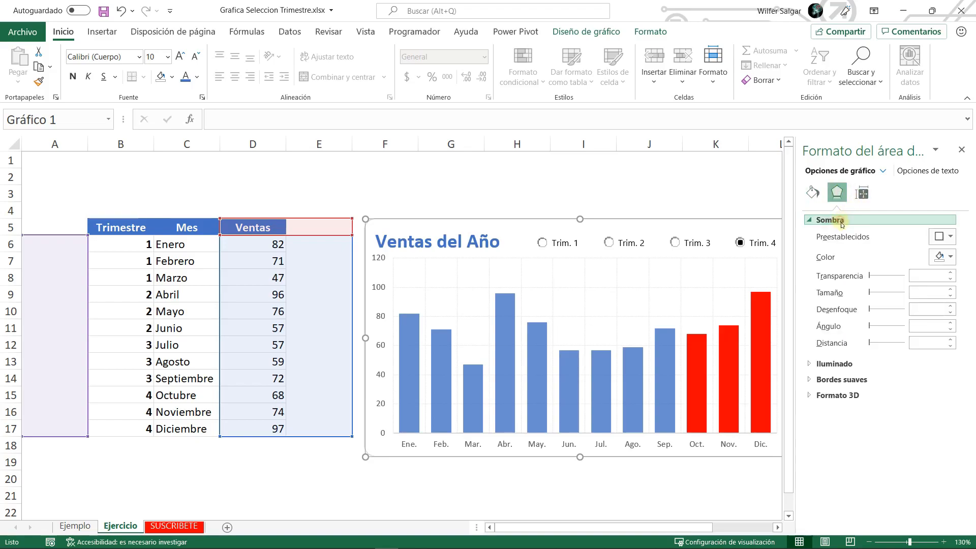
click(945, 236)
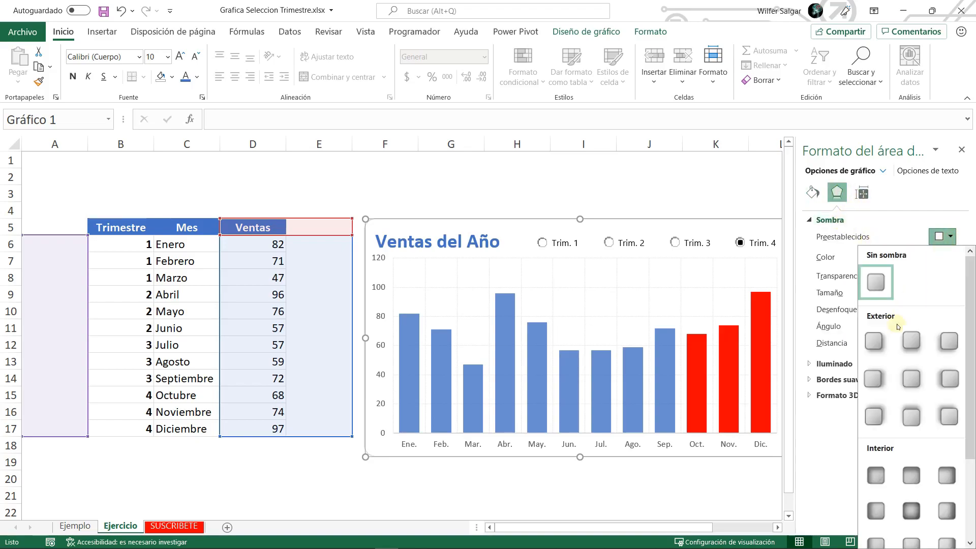
click(880, 348)
click(514, 479)
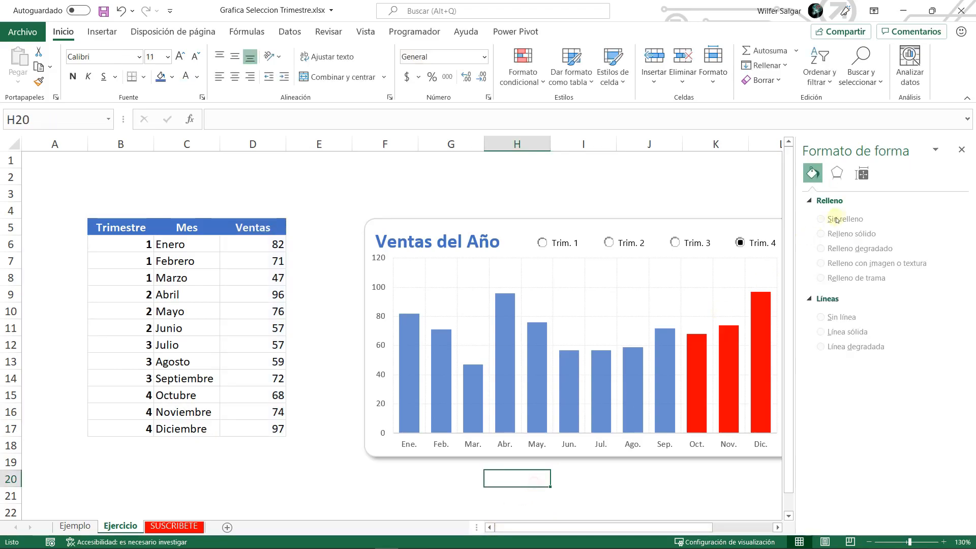
click(961, 151)
Narrow column A and enter the report title "Comportamiento de Ventas del Año - 2020" in cell B2.
drag(87, 144, 46, 143)
click(71, 171)
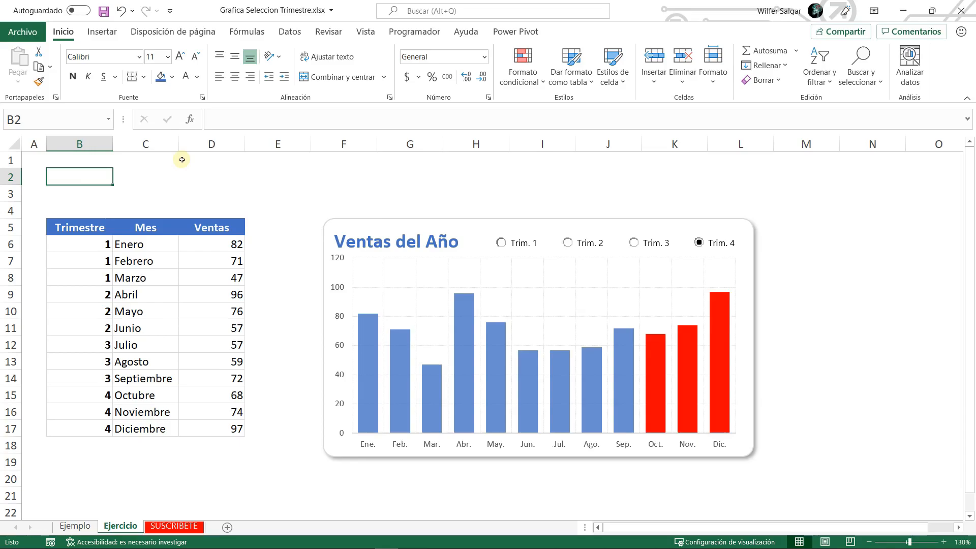
text(C)
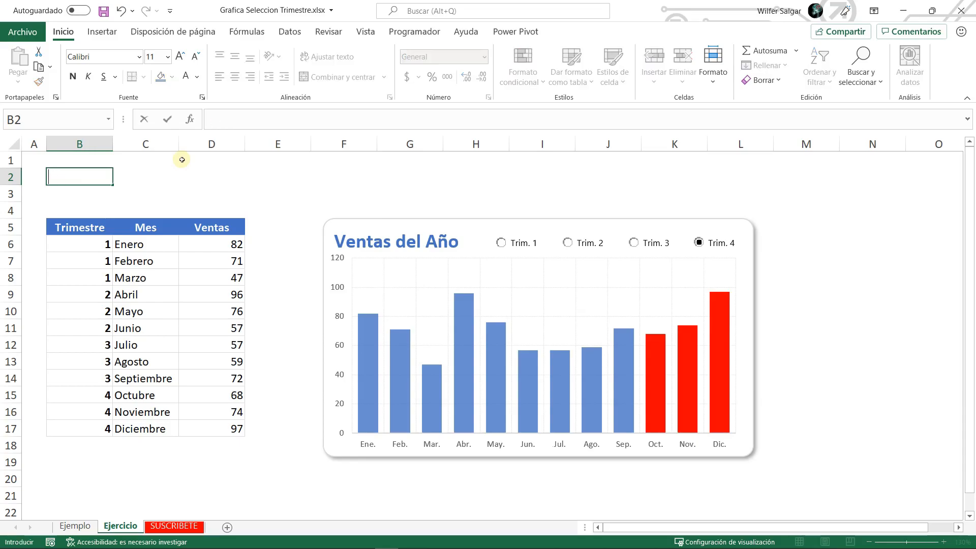
text(omportamiento de Ventas del AÑo)
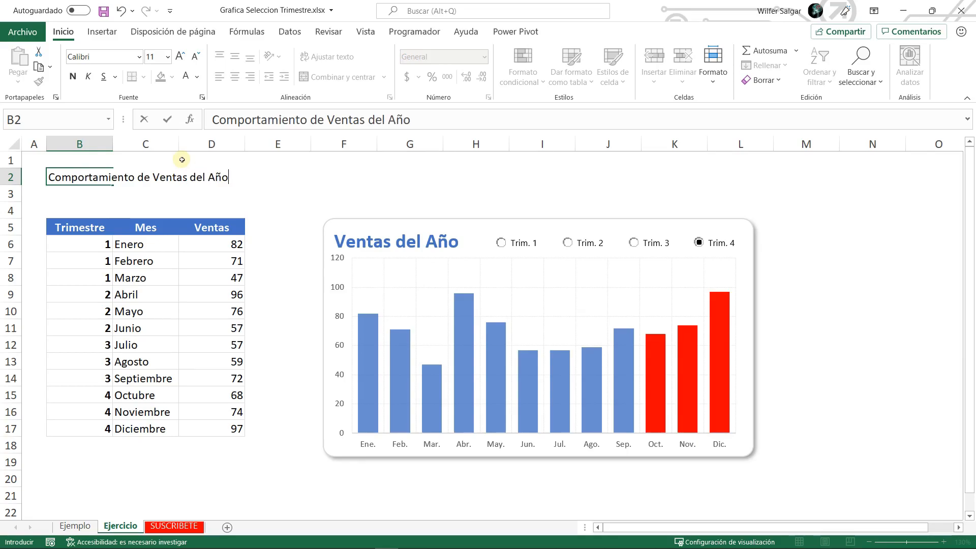
text( - 2020)
key(Return)
key(Up)
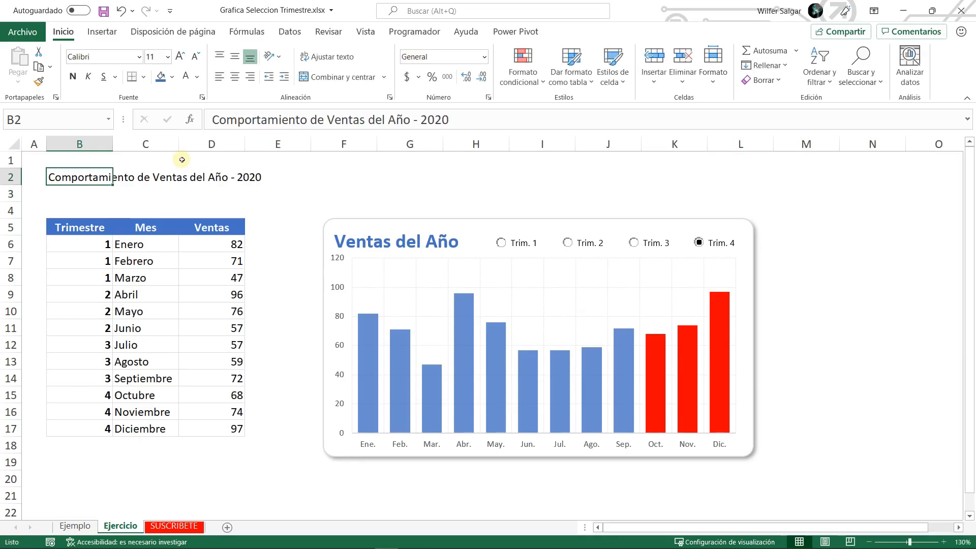
Format the report title in B2 as bold, 20 pt and blue.
key(ctrl+n)
click(196, 60)
click(196, 60)
click(196, 60)
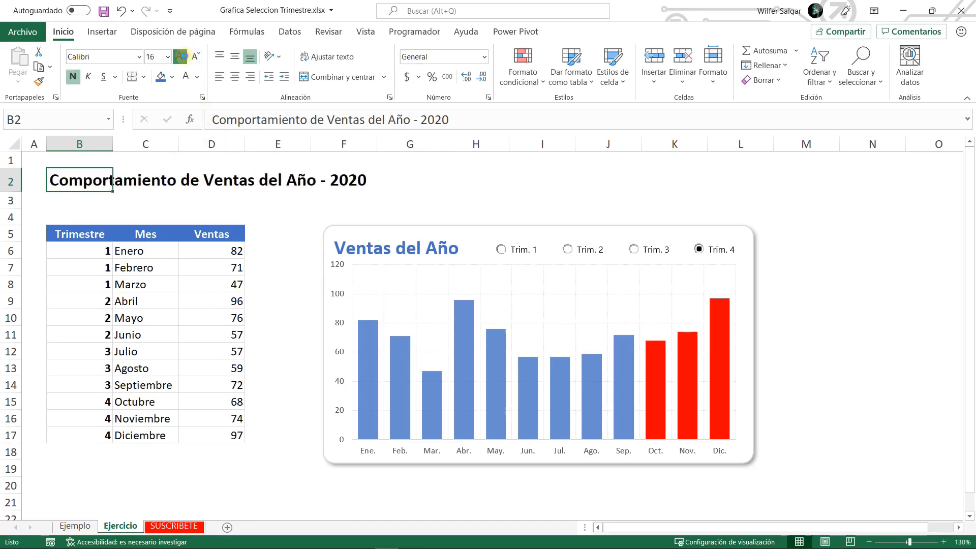
click(196, 60)
click(196, 60)
click(197, 76)
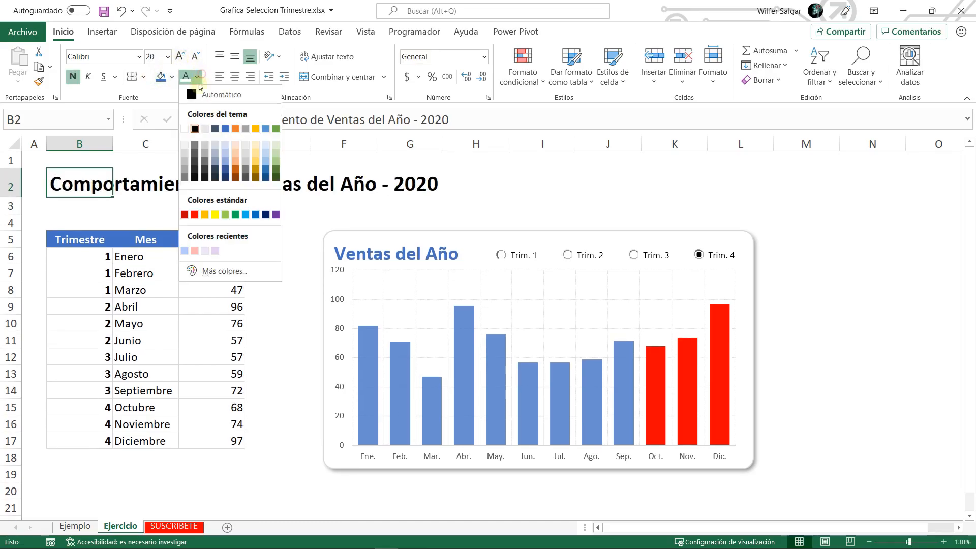
click(225, 128)
click(139, 261)
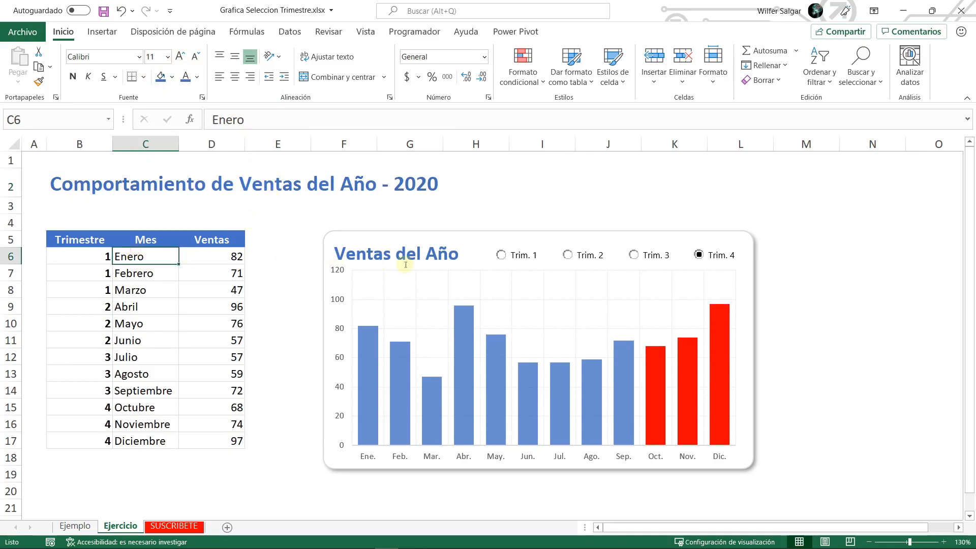
Check the red quarter highlighting in the Ventas del Año chart by cycling through options Trim. 1 to Trim. 4, ending on Trim. 4.
click(502, 255)
click(580, 257)
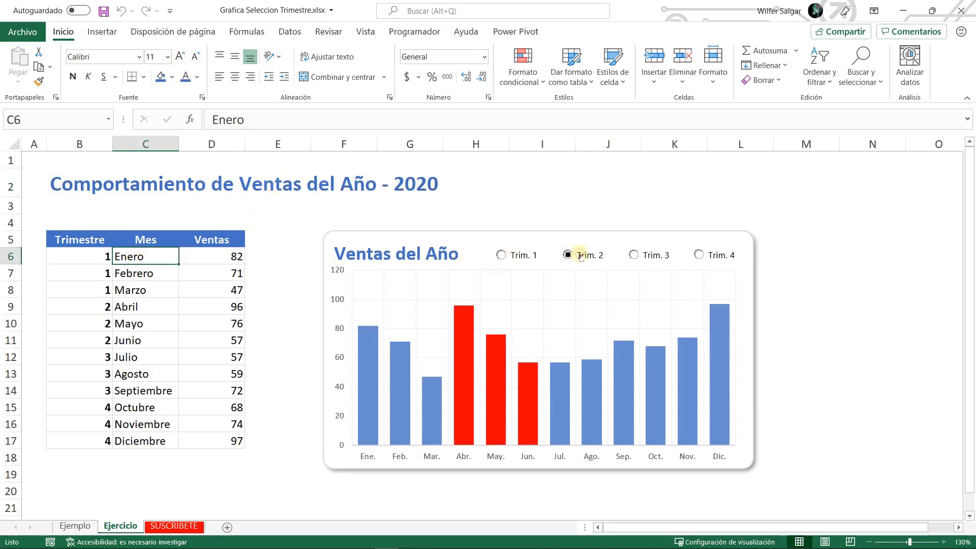
click(655, 258)
click(728, 256)
click(655, 260)
click(586, 261)
click(523, 261)
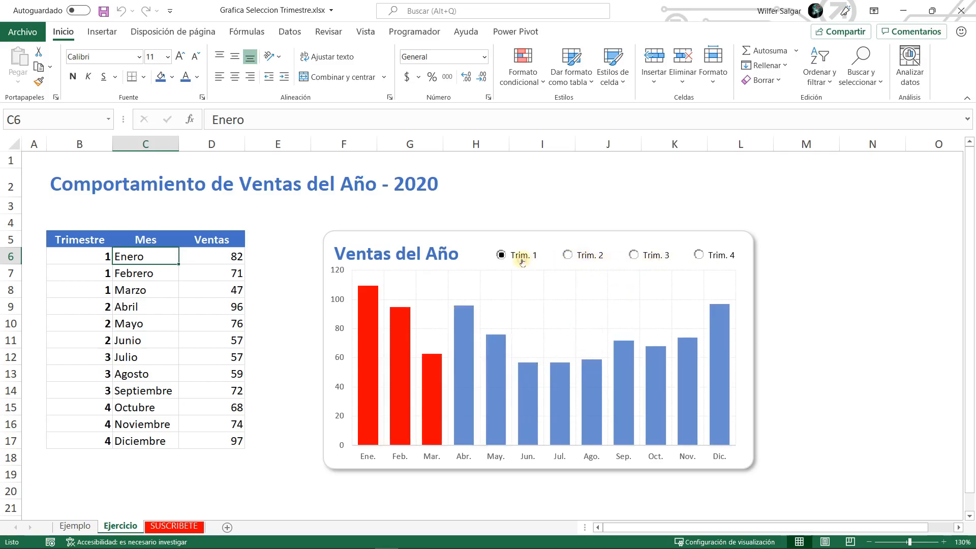
click(579, 255)
click(659, 251)
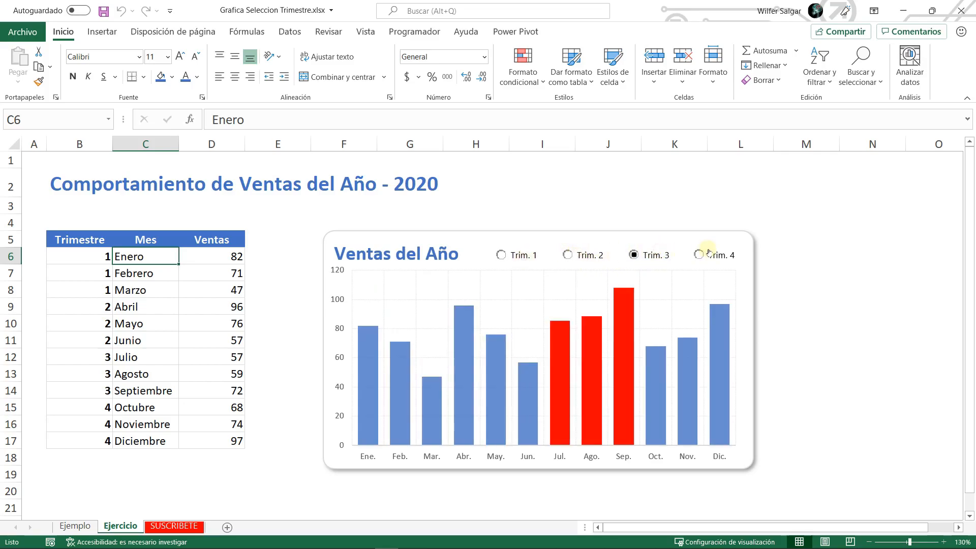
click(712, 249)
click(88, 245)
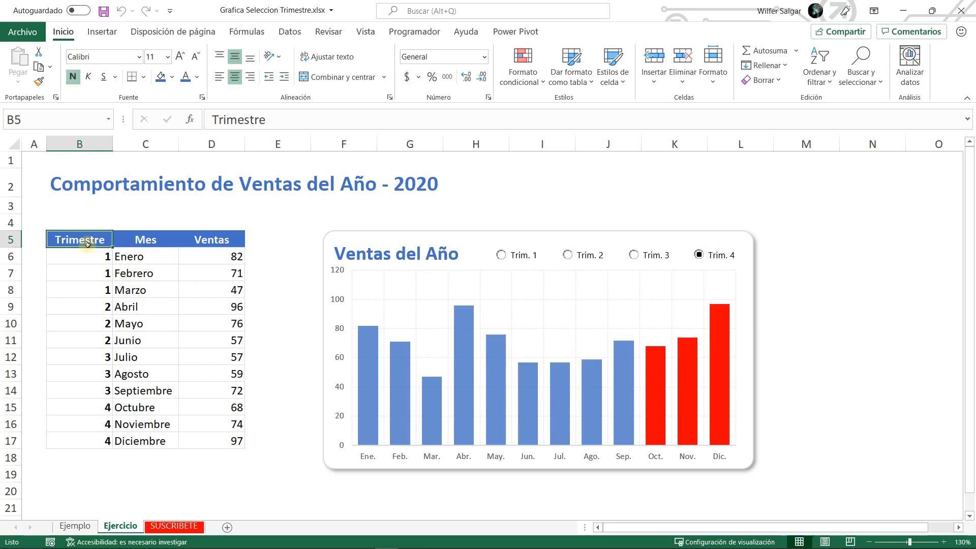
Review the finished sales report on the Ejemplo sheet from its title down, and return to the Ejercicio sheet.
key(ctrl+Page_Up)
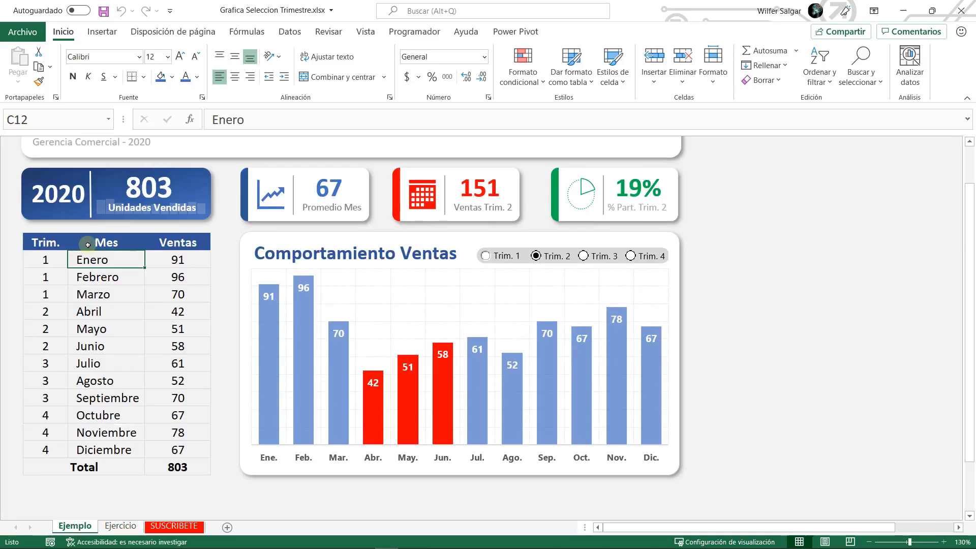
scroll(87, 245, up, 1)
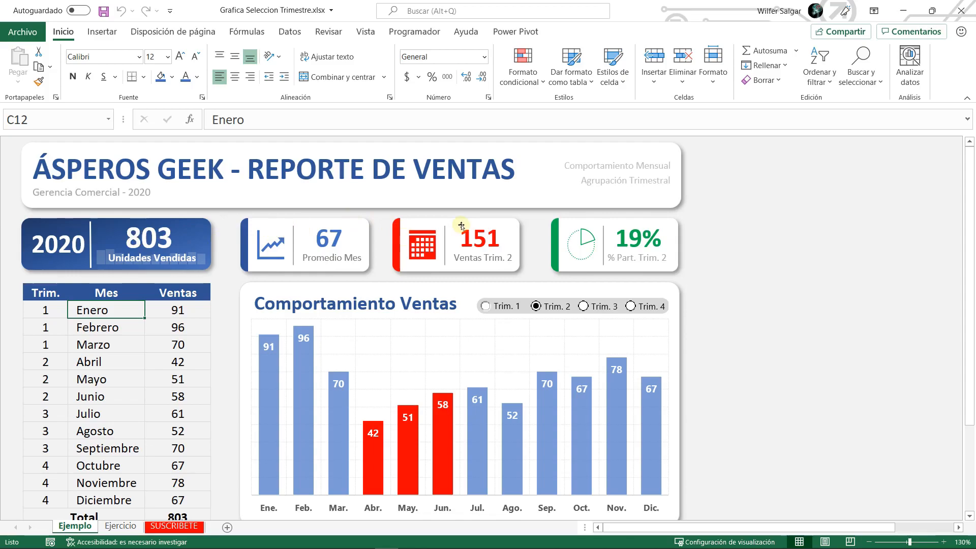
key(ctrl+Page_Down)
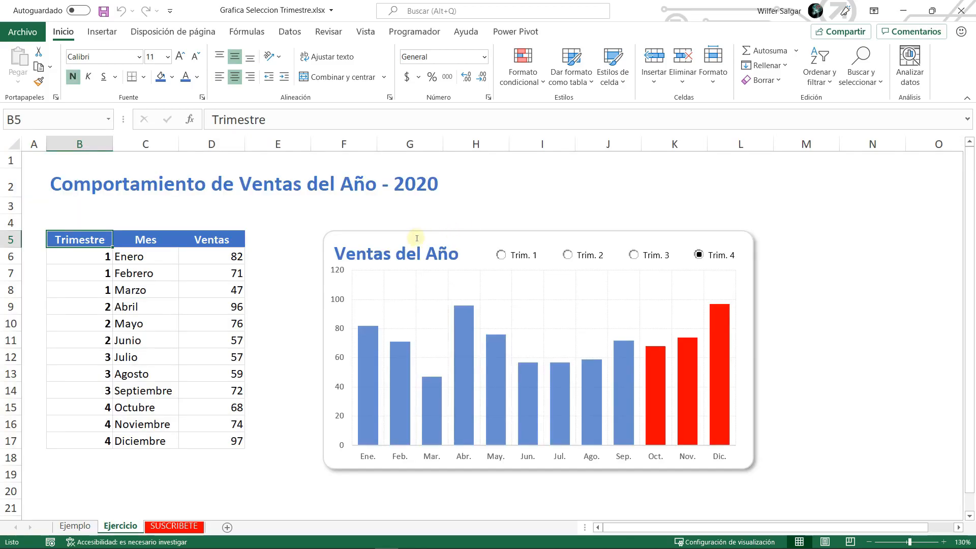
On the Ejemplo sheet, switch repeatedly among Trim. 1 to Trim. 4 to examine how the chart and quarter indicator cards respond.
key(ctrl+Page_Up)
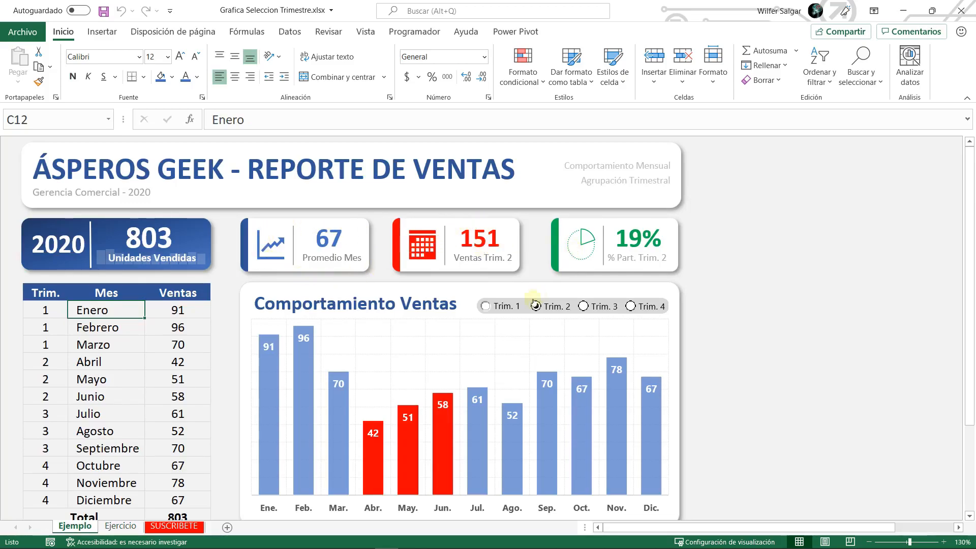
click(510, 306)
click(596, 306)
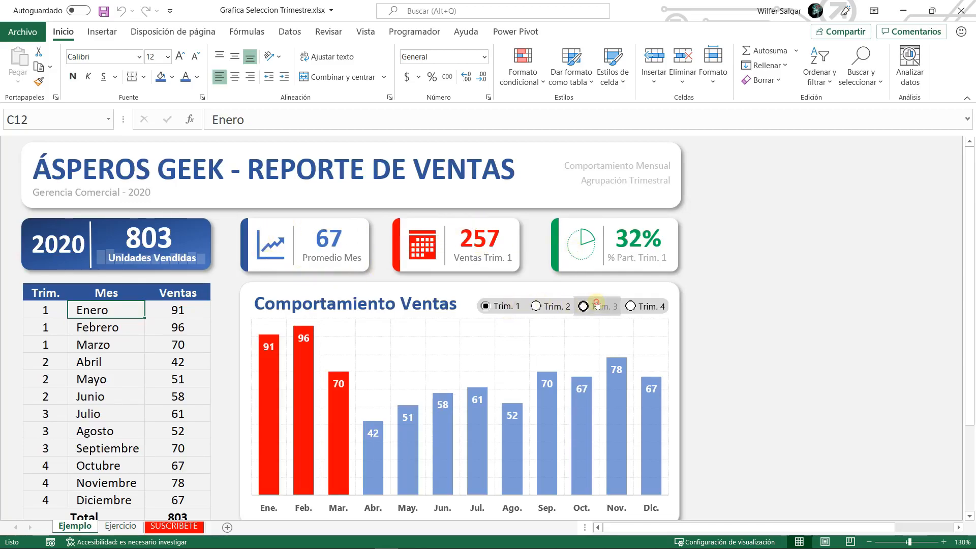
click(652, 307)
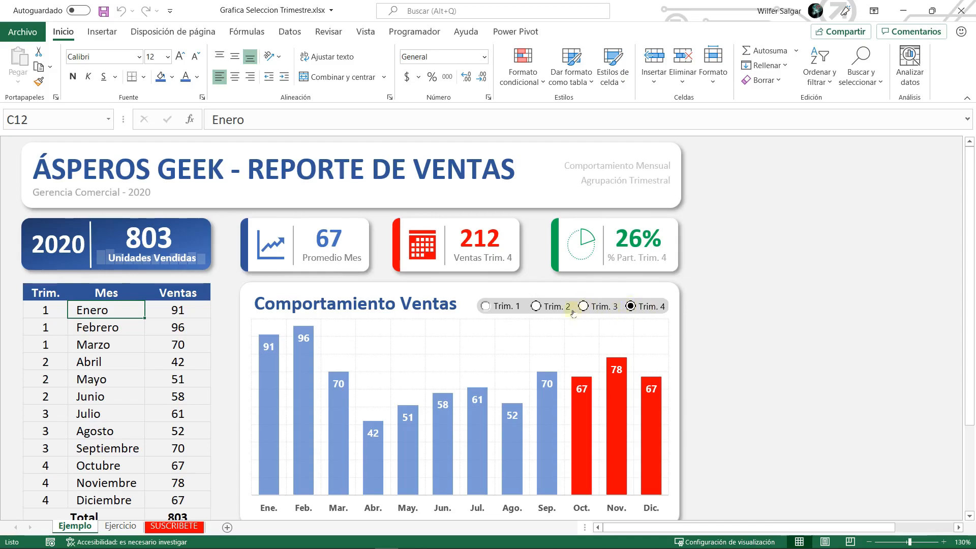
click(510, 313)
click(556, 306)
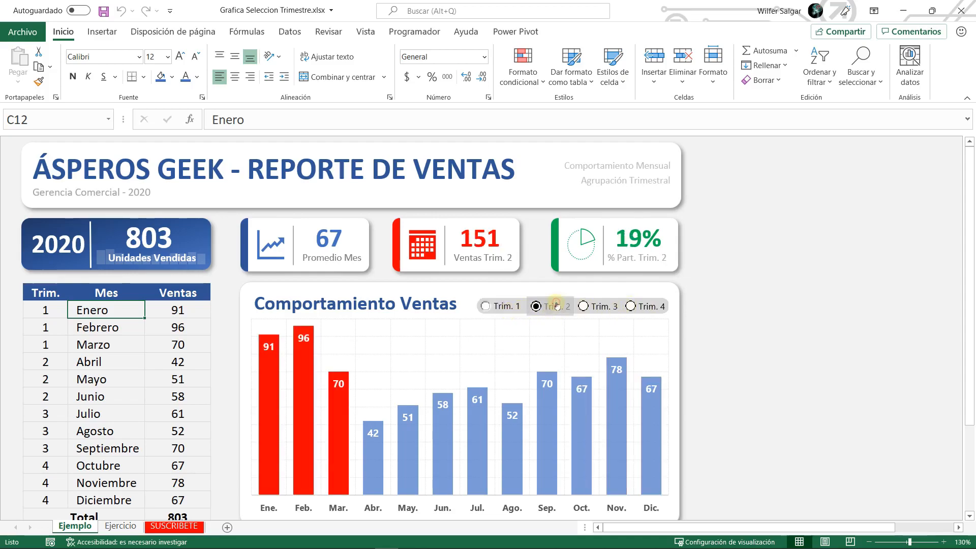
click(597, 307)
click(642, 306)
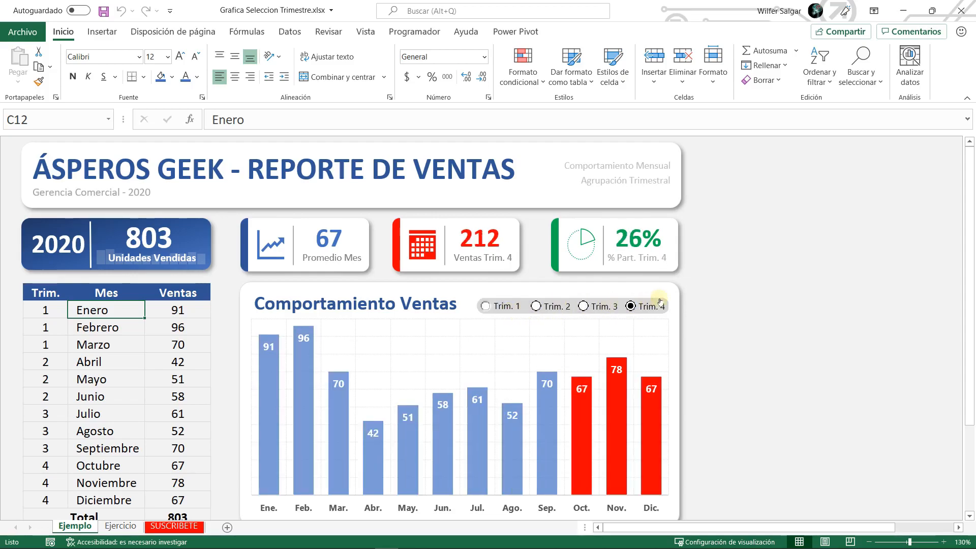
click(510, 308)
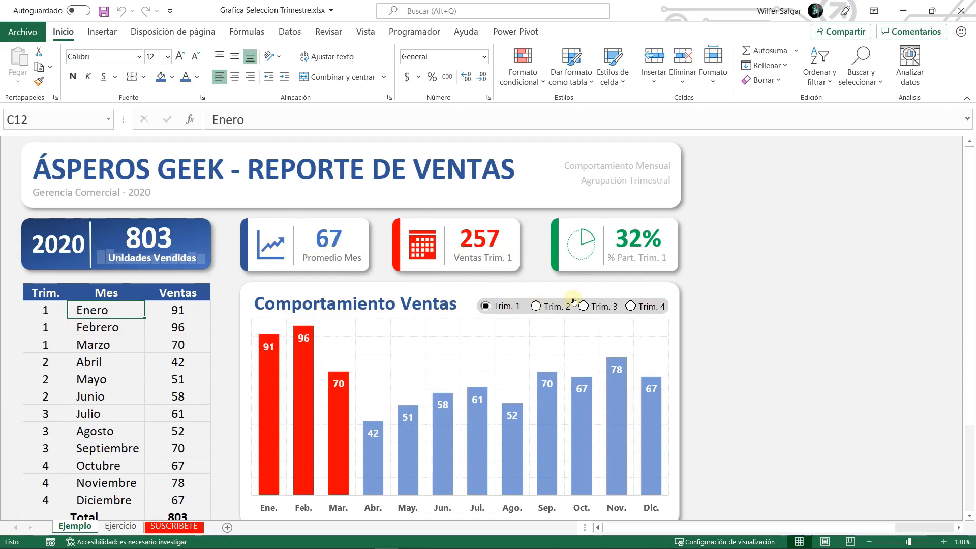
click(570, 304)
click(599, 306)
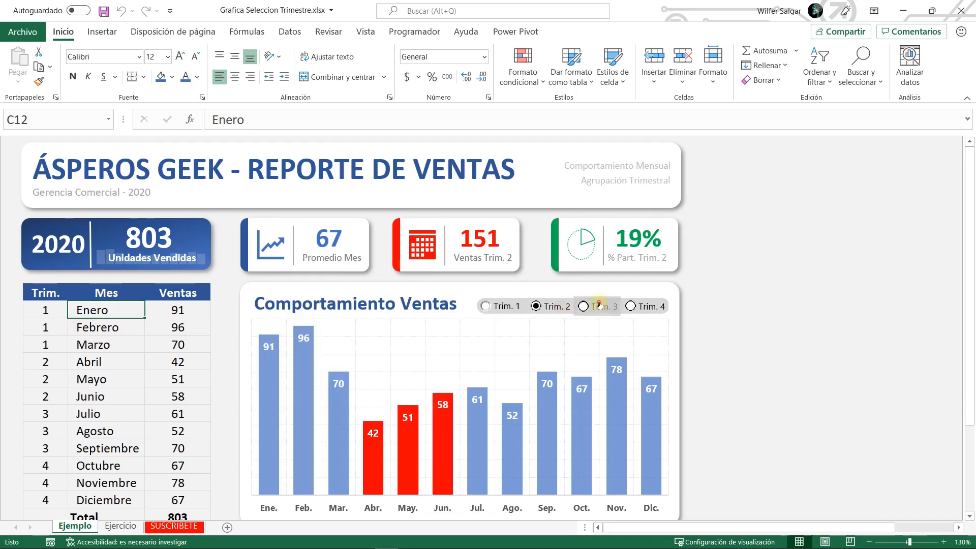